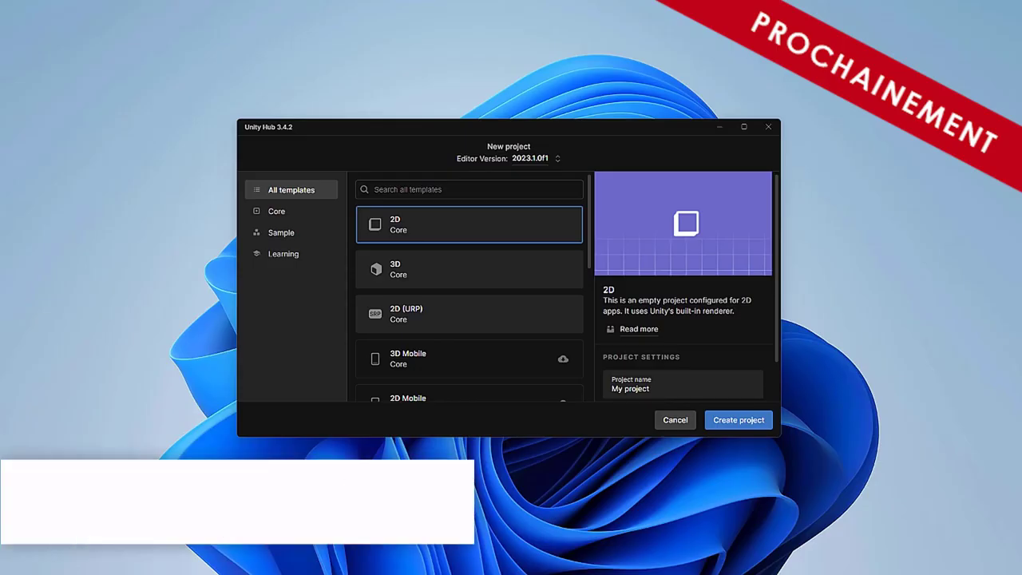
Create a project from the 2D (URP) template with the project name 'Urp'
{"action": "left_click", "coordinate": [418, 322]}
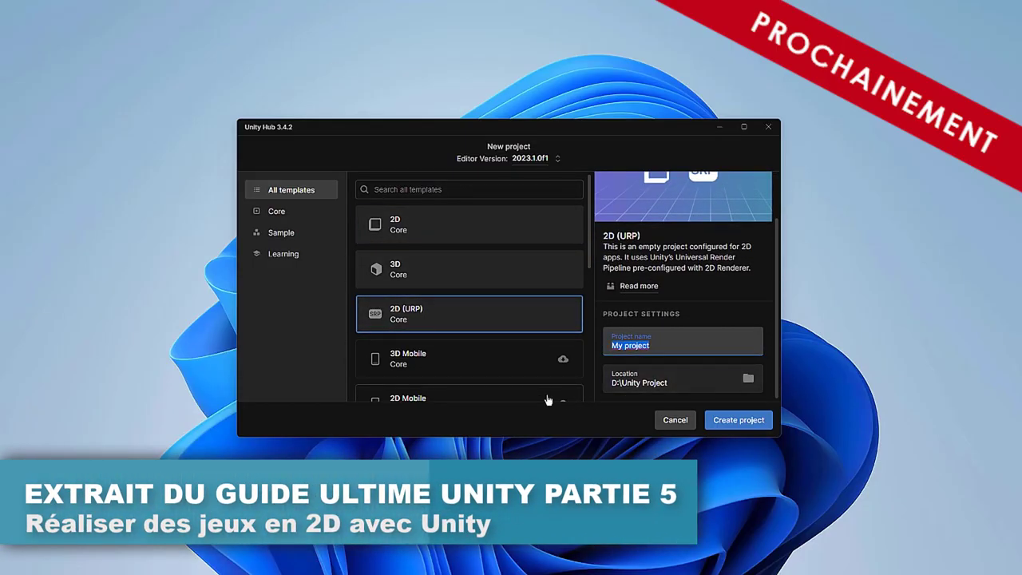
{"action": "type", "text": "Urp"}
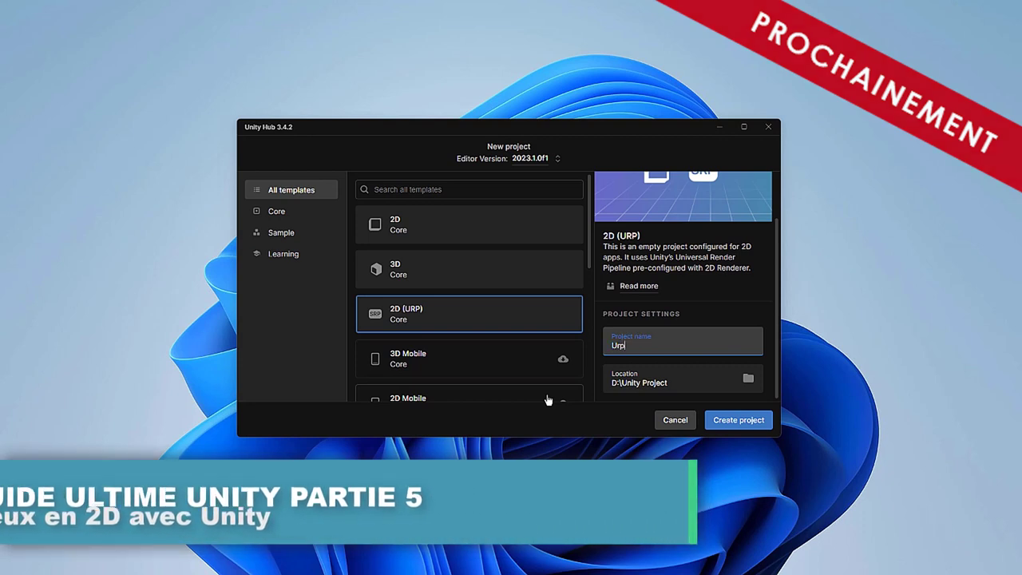
{"action": "left_click", "coordinate": [737, 421]}
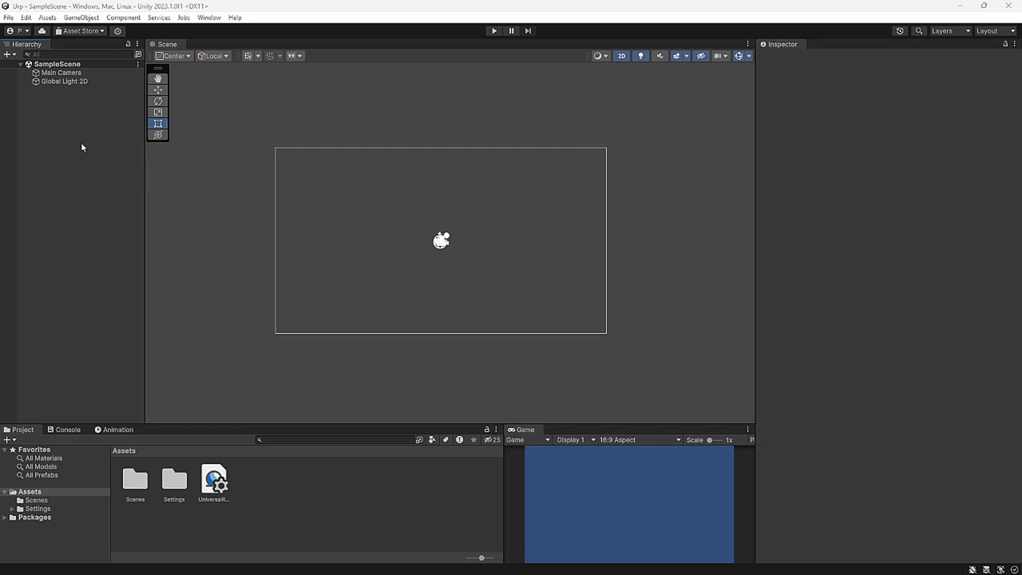
Review the Main Camera and Global Light 2D settings, then clear the selection
{"action": "left_click", "coordinate": [61, 72]}
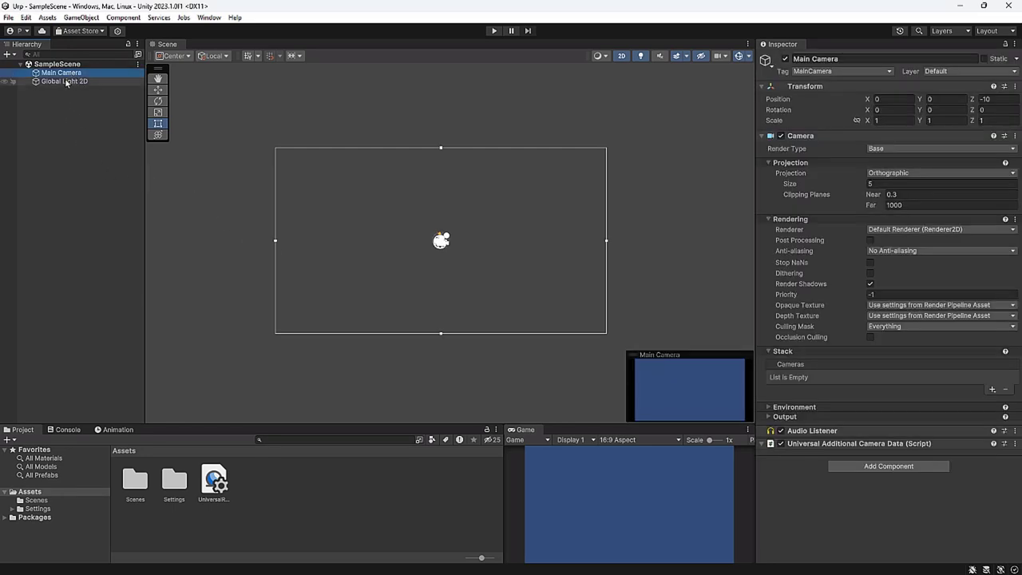
{"action": "left_click", "coordinate": [65, 82]}
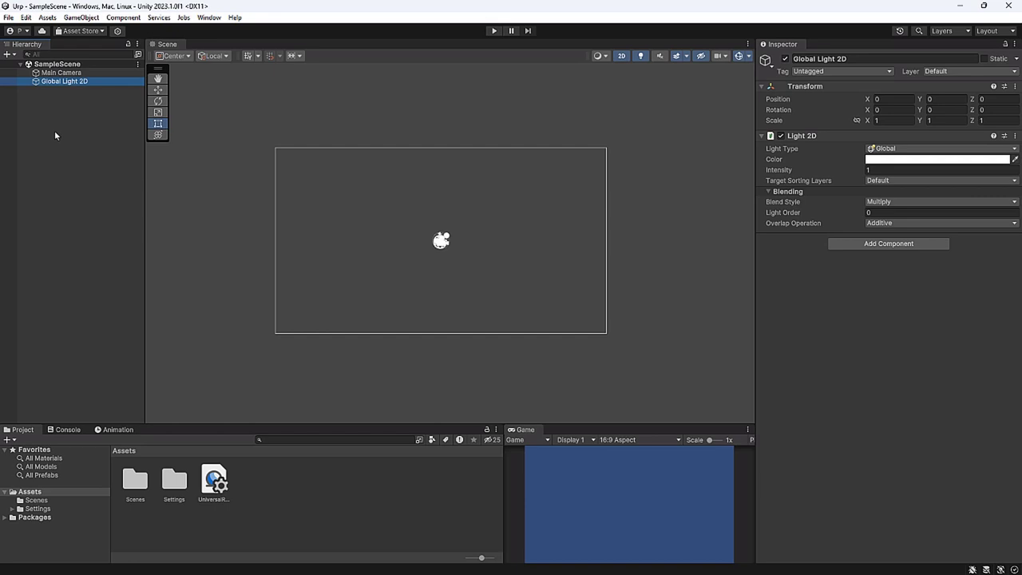
{"action": "left_click", "coordinate": [54, 133]}
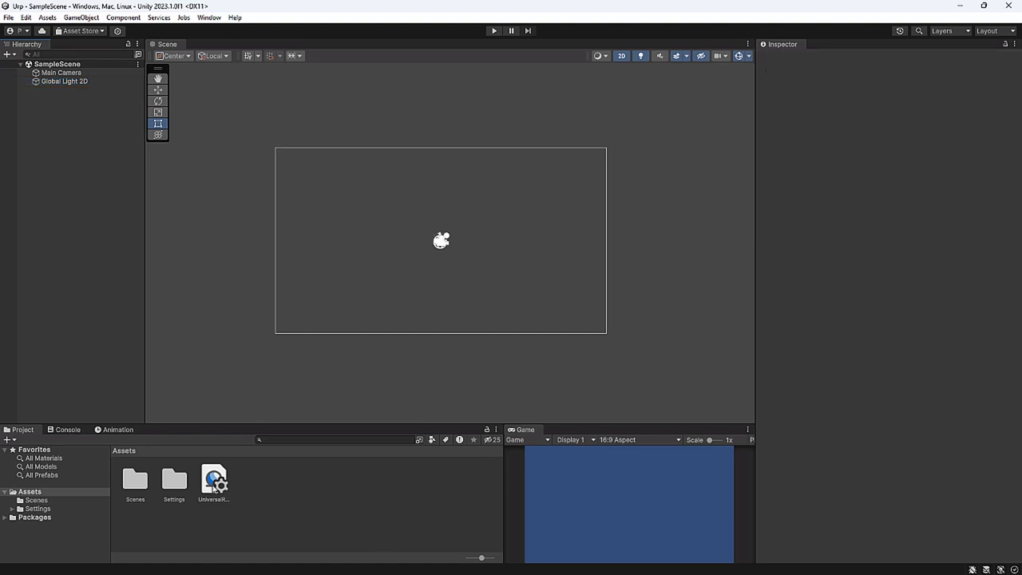
Inspect the URP global settings, UniversalRP and Renderer2D assets in Assets/Settings
{"action": "left_click", "coordinate": [212, 481]}
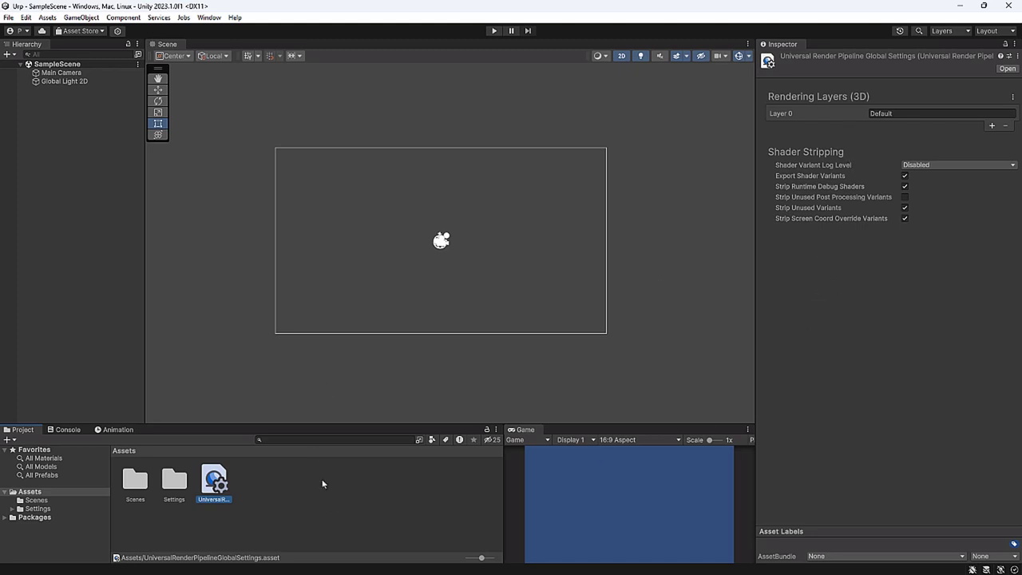
{"action": "double_click", "coordinate": [175, 485]}
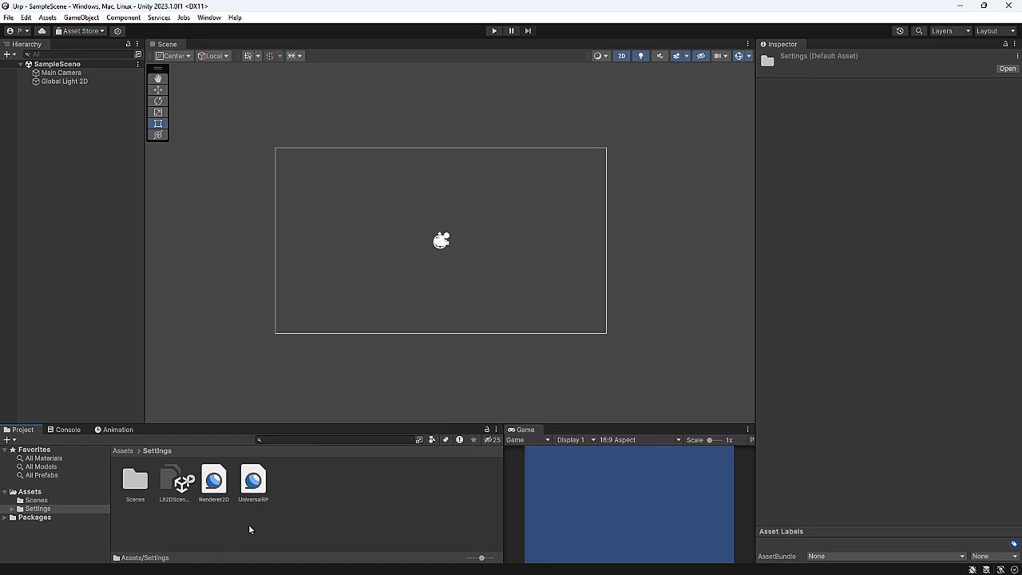
{"action": "left_click", "coordinate": [257, 489]}
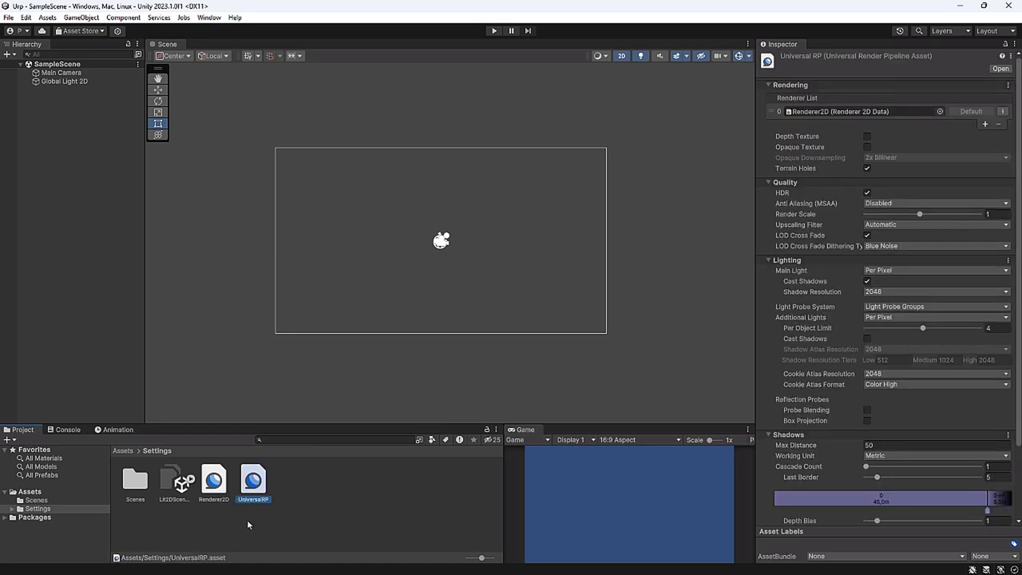
{"action": "left_click", "coordinate": [213, 481]}
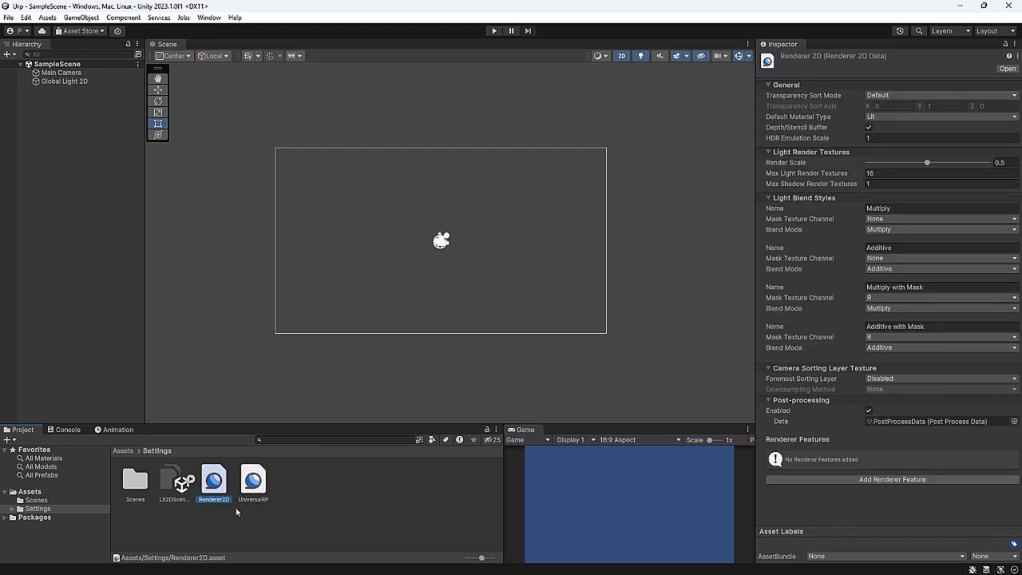
{"action": "left_click", "coordinate": [36, 500]}
{"action": "left_click", "coordinate": [32, 490]}
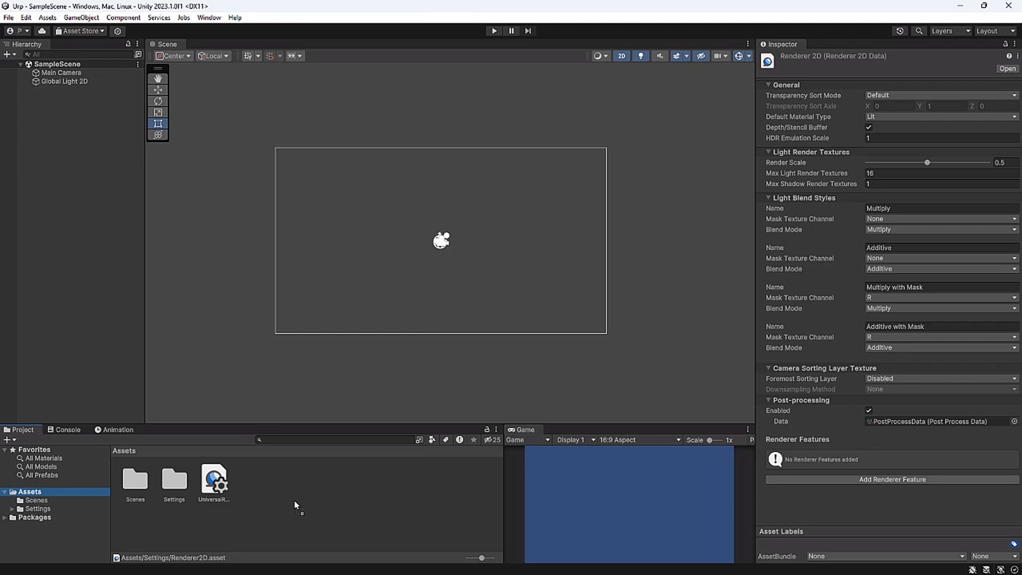
Import the robot scene package and open the SceneTest scene from URP Test
{"action": "left_click_drag", "start_coordinate": [294, 499], "coordinate": [294, 499]}
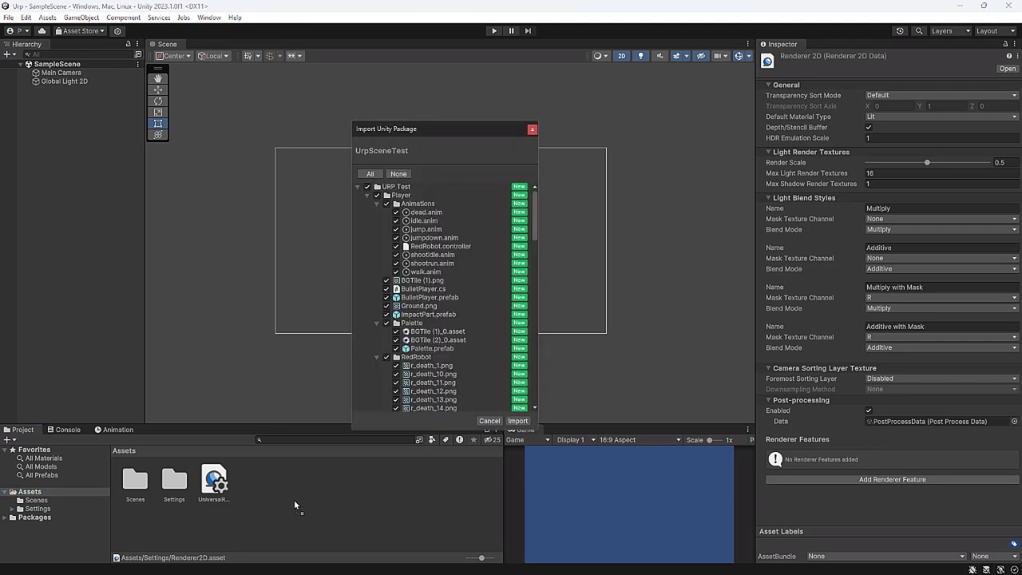
{"action": "left_click", "coordinate": [517, 421]}
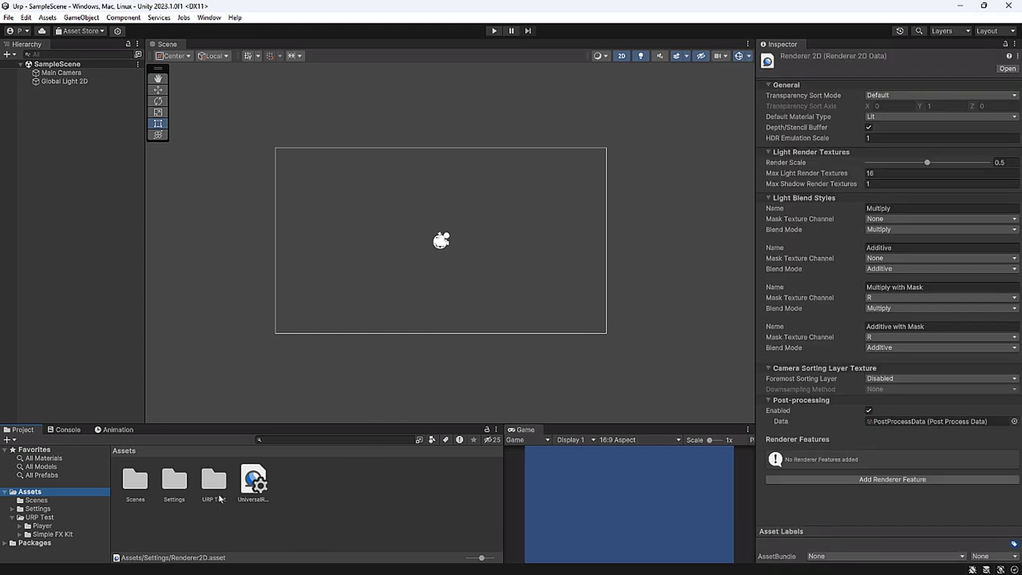
{"action": "double_click", "coordinate": [220, 498]}
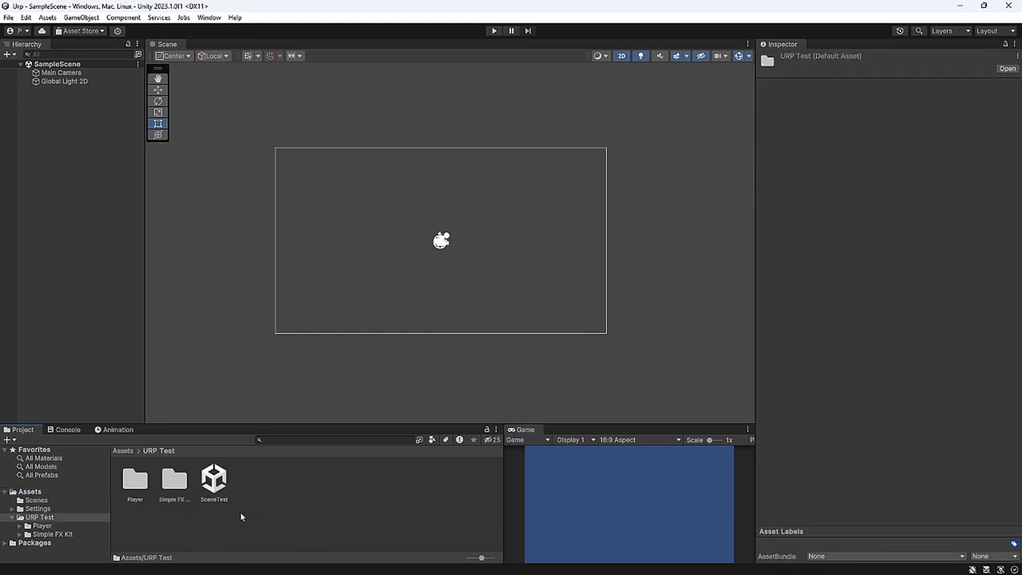
{"action": "double_click", "coordinate": [214, 481]}
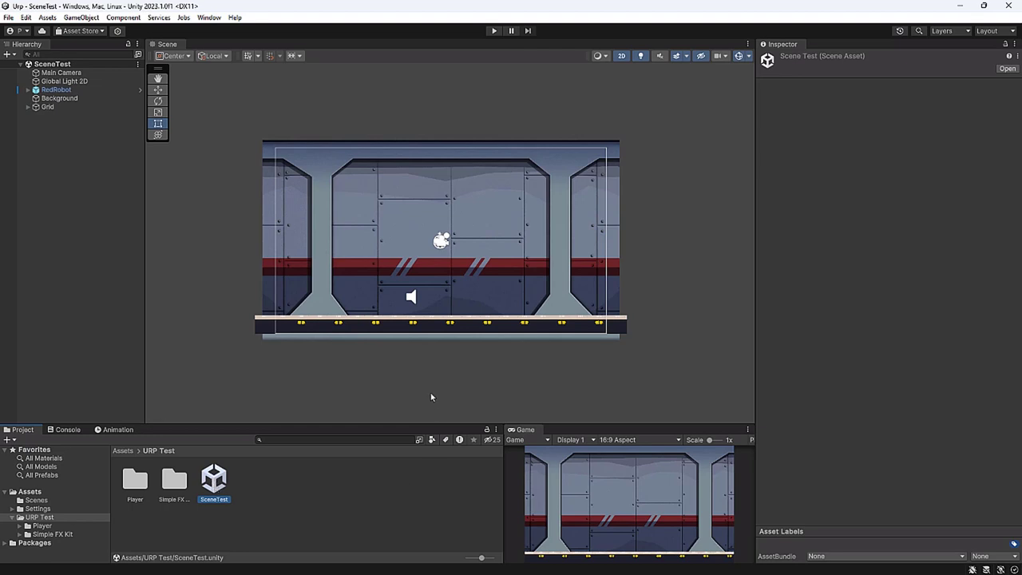
Set RedRobot's Order in Layer to 1 so it draws in front
{"action": "scroll", "coordinate": [492, 358], "scroll_direction": "up", "scroll_amount": 2}
{"action": "scroll", "coordinate": [486, 378], "scroll_direction": "up", "scroll_amount": 2}
{"action": "scroll", "coordinate": [497, 344], "scroll_direction": "up", "scroll_amount": 2}
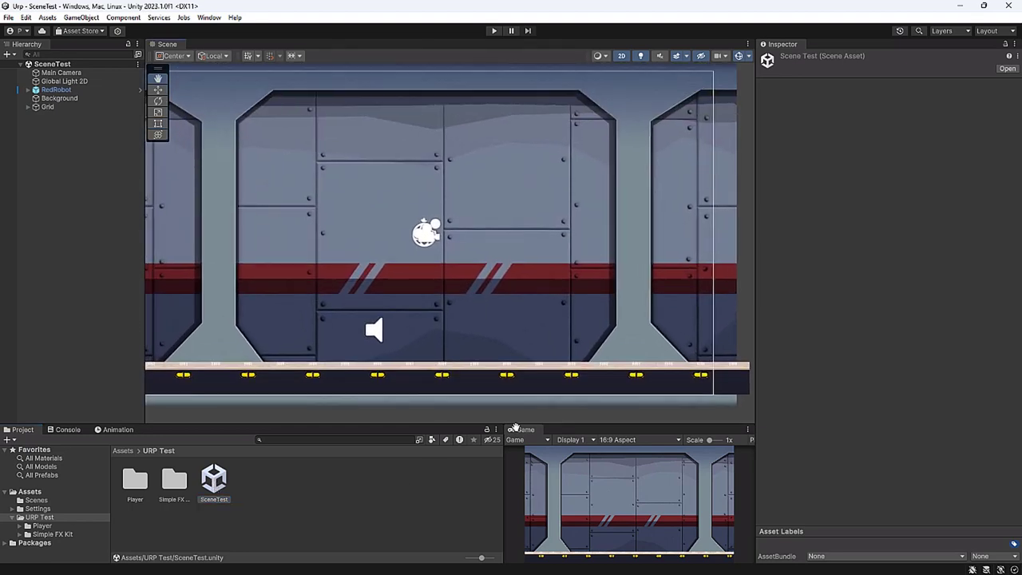
{"action": "left_click", "coordinate": [56, 91]}
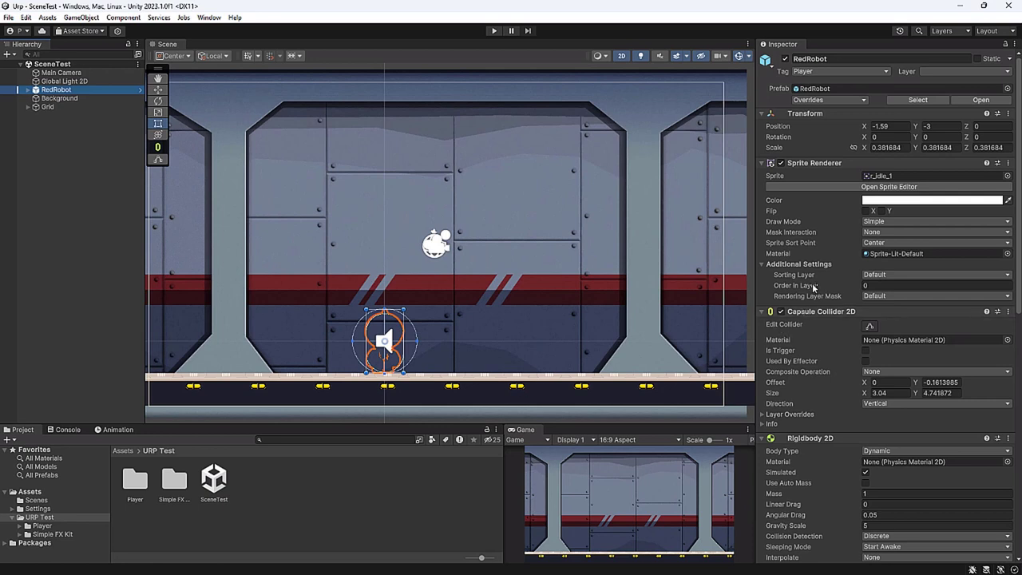
{"action": "left_click", "coordinate": [862, 286]}
{"action": "type", "text": "1"}
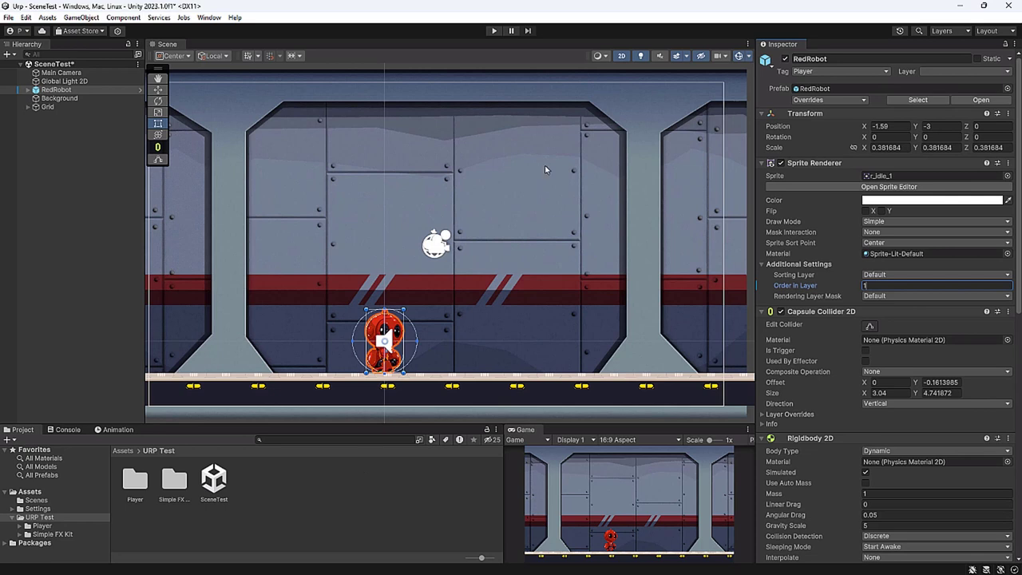
Play-test the scene by walking and jumping the robot left and right, then stop
{"action": "left_click", "coordinate": [493, 31]}
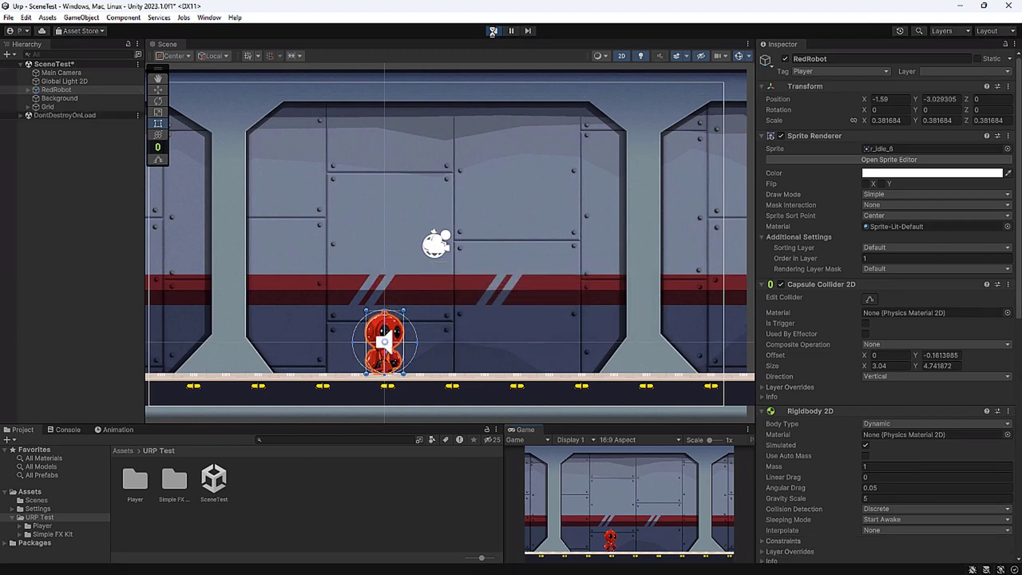
{"action": "key", "text": "Left"}
{"action": "key", "text": "space"}
{"action": "key", "text": "Right"}
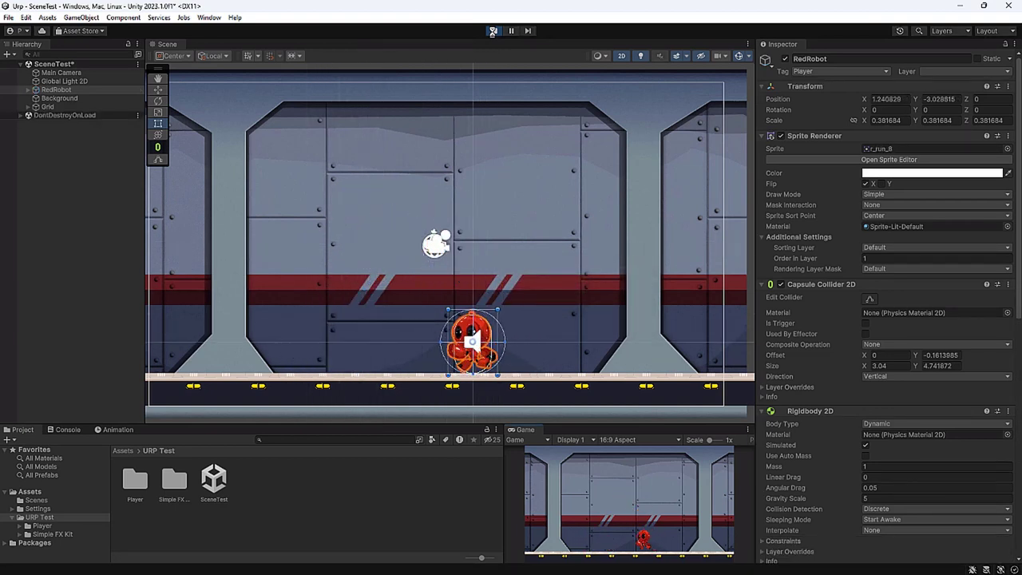
{"action": "key", "text": "Left"}
{"action": "key", "text": "space"}
{"action": "left_click", "coordinate": [493, 30]}
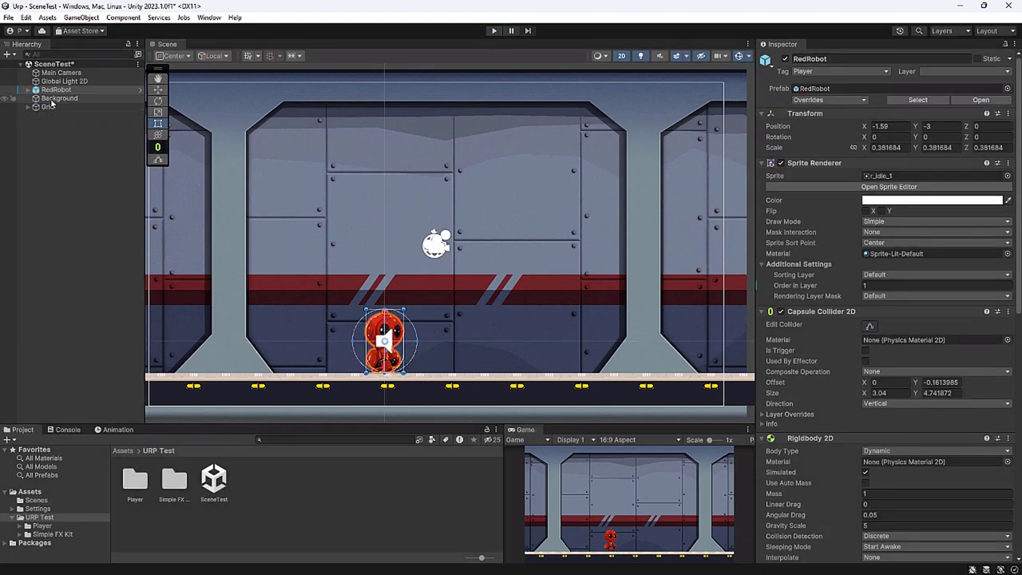
Inspect the Background sprite's settings
{"action": "left_click", "coordinate": [53, 100]}
{"action": "scroll", "coordinate": [423, 274], "scroll_direction": "down", "scroll_amount": 1}
{"action": "scroll", "coordinate": [423, 270], "scroll_direction": "up", "scroll_amount": 1}
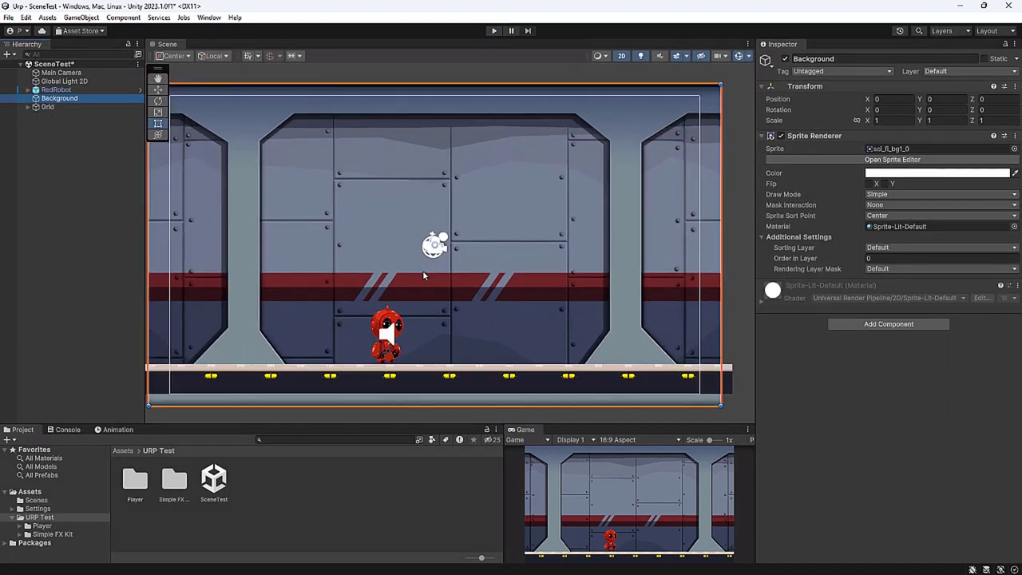
{"action": "scroll", "coordinate": [422, 270], "scroll_direction": "down", "scroll_amount": 1}
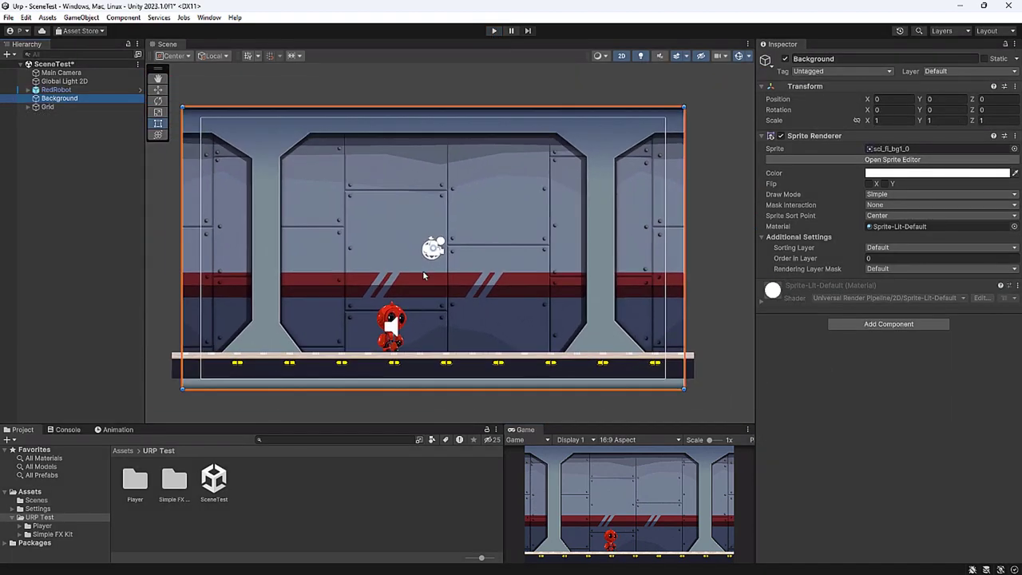
Inspect the Ground tilemap under Grid, briefly viewing its Tile Palette
{"action": "left_click", "coordinate": [28, 107]}
{"action": "left_click", "coordinate": [58, 116]}
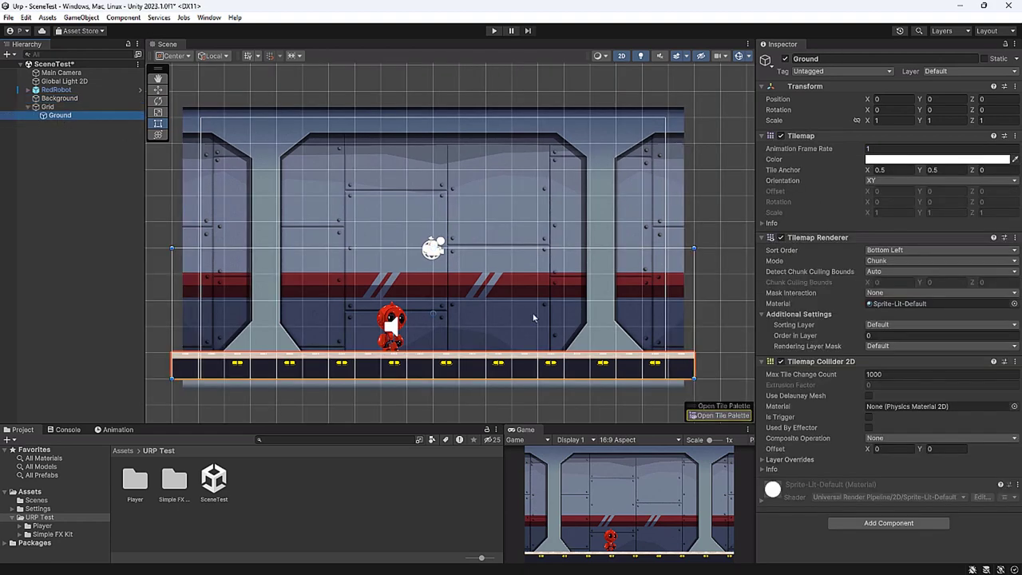
{"action": "left_click", "coordinate": [714, 415]}
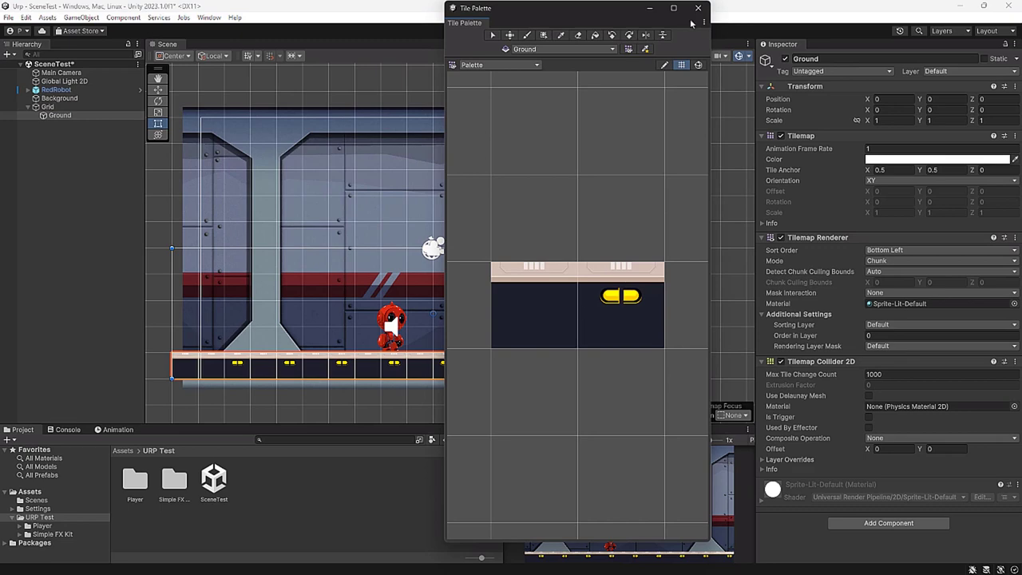
{"action": "left_click", "coordinate": [697, 8]}
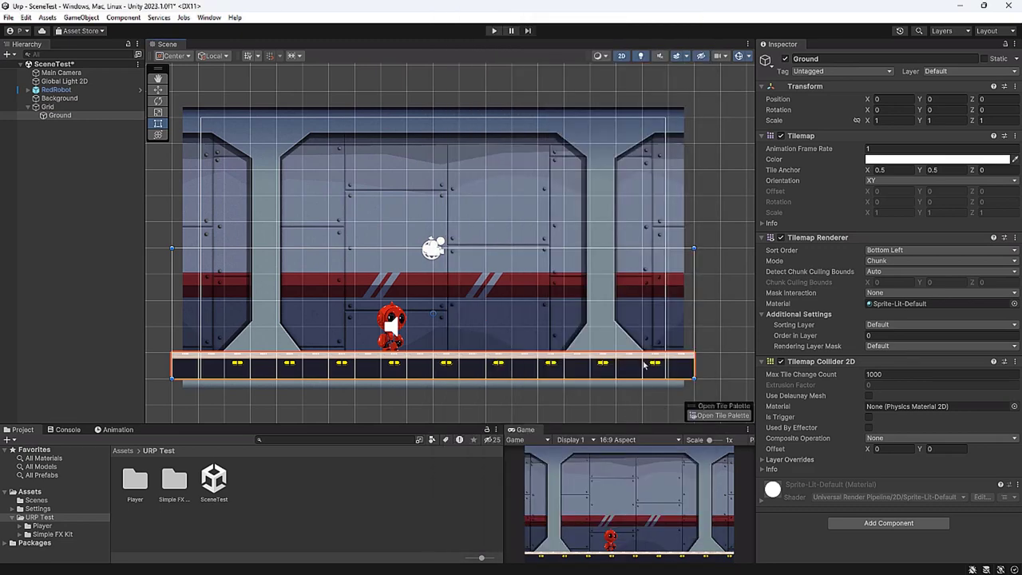
{"action": "scroll", "coordinate": [527, 313], "scroll_direction": "up", "scroll_amount": 2}
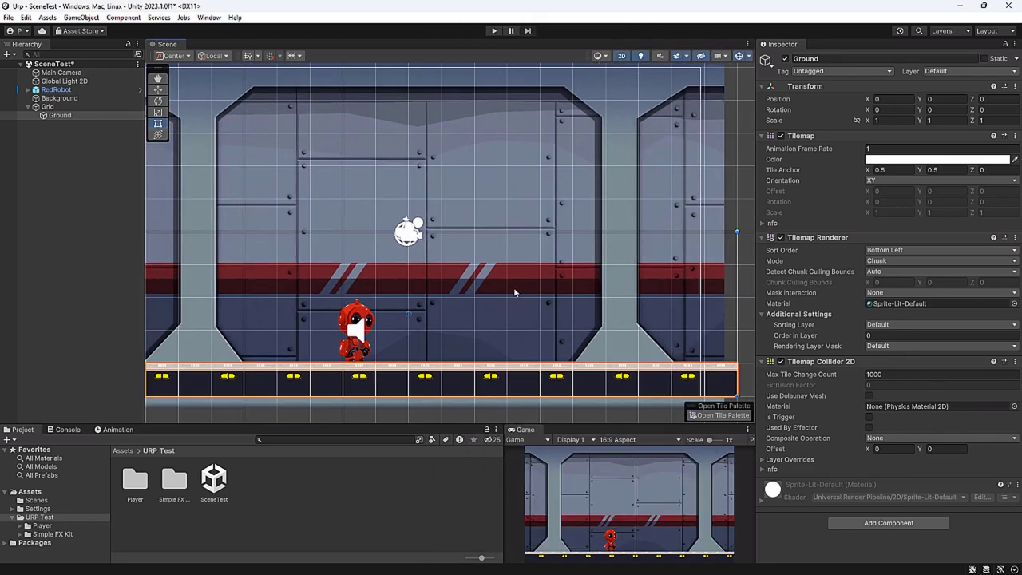
{"action": "scroll", "coordinate": [545, 298], "scroll_direction": "up", "scroll_amount": 1}
{"action": "scroll", "coordinate": [546, 298], "scroll_direction": "up", "scroll_amount": 1}
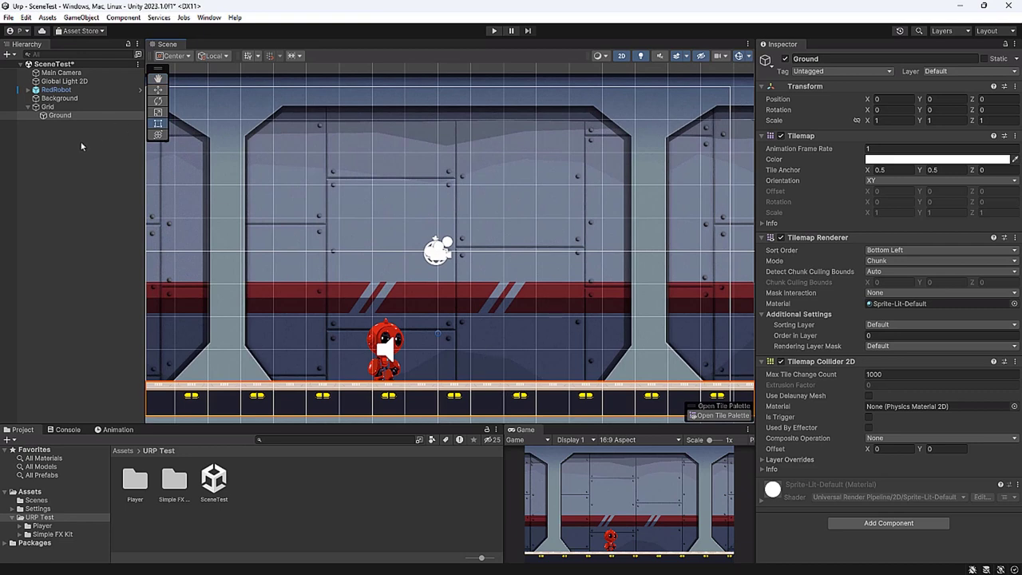
{"action": "left_click", "coordinate": [66, 81]}
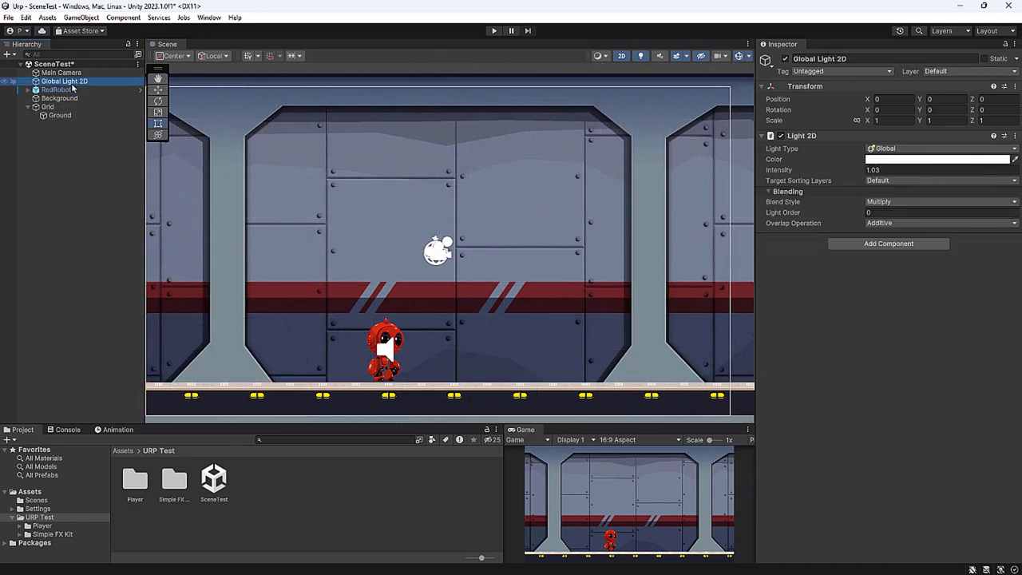
{"action": "scroll", "coordinate": [377, 264], "scroll_direction": "up", "scroll_amount": 1}
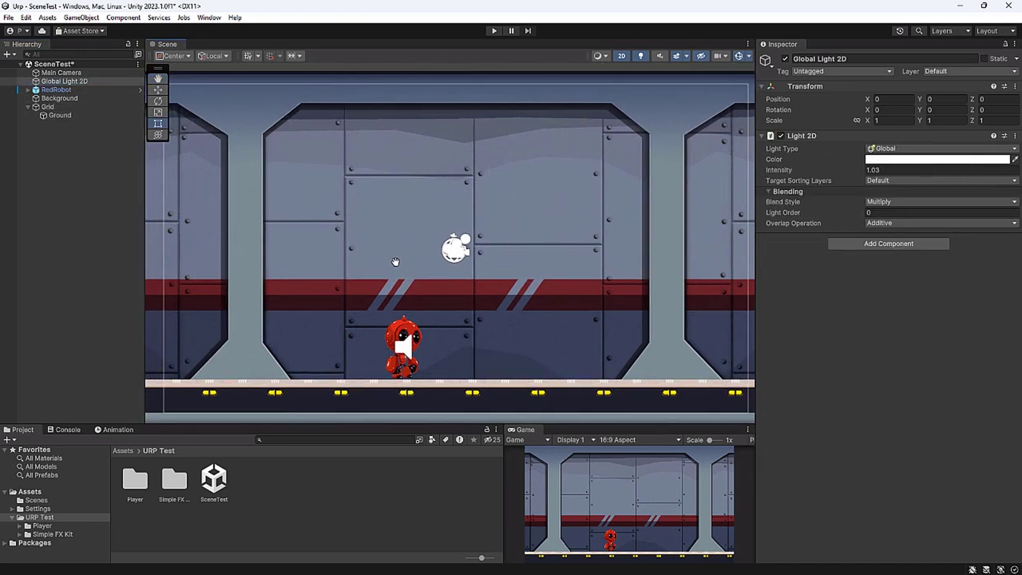
{"action": "scroll", "coordinate": [394, 264], "scroll_direction": "up", "scroll_amount": 1}
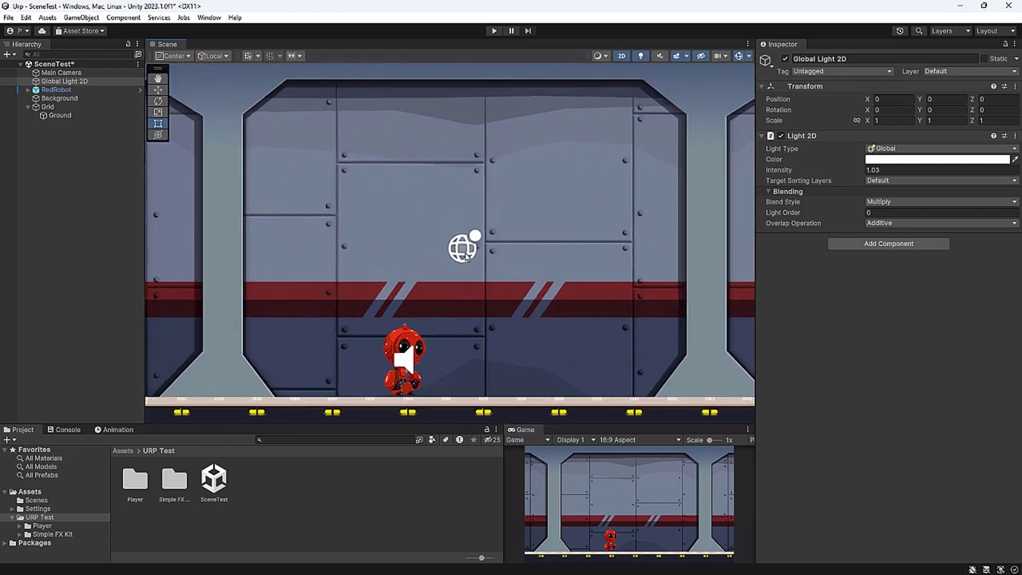
{"action": "left_click", "coordinate": [748, 56]}
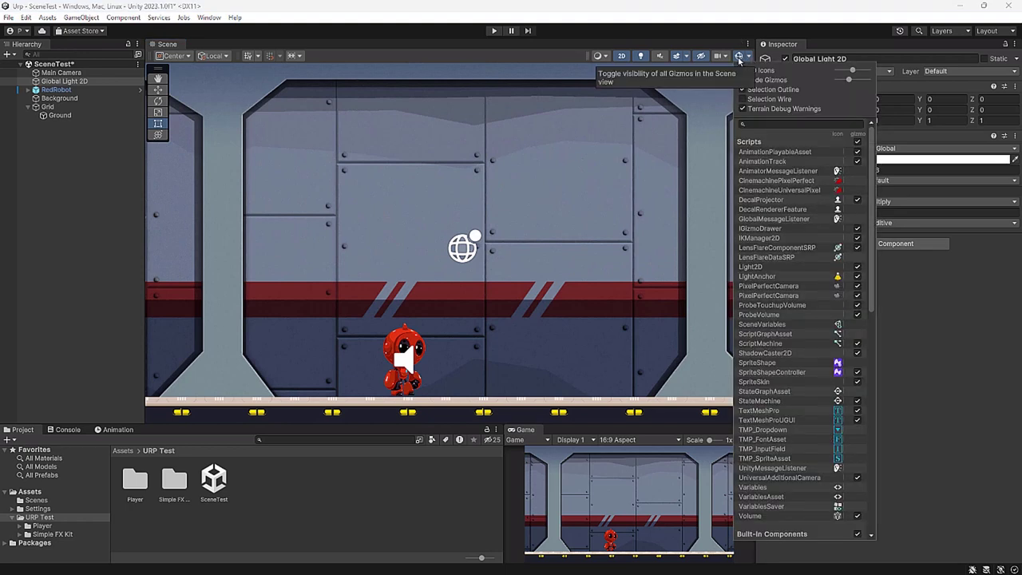
{"action": "left_click", "coordinate": [702, 46]}
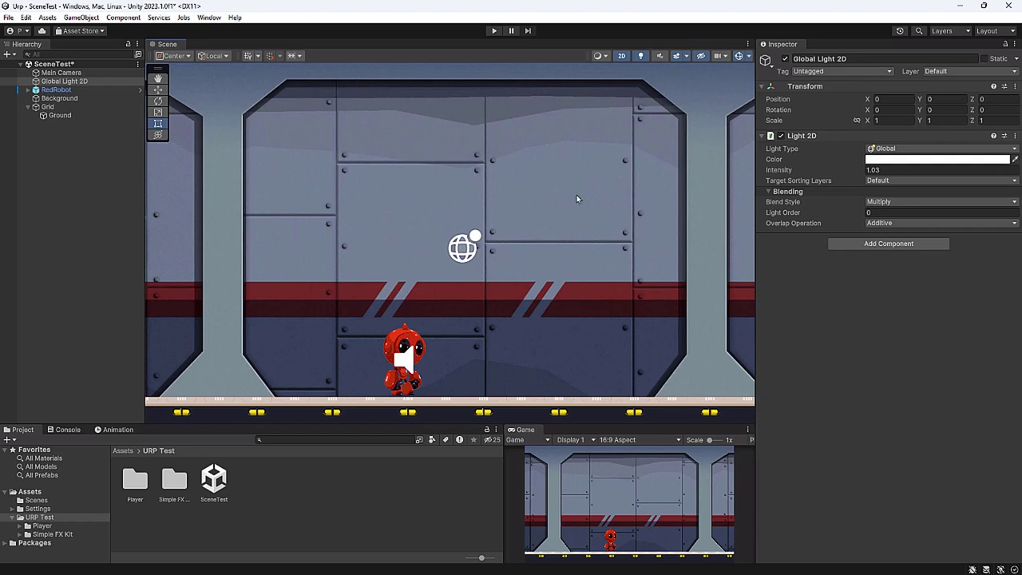
Keep the light type Global and tint the global light pale blue
{"action": "mouse_move", "coordinate": [782, 155]}
{"action": "left_click", "coordinate": [1013, 149]}
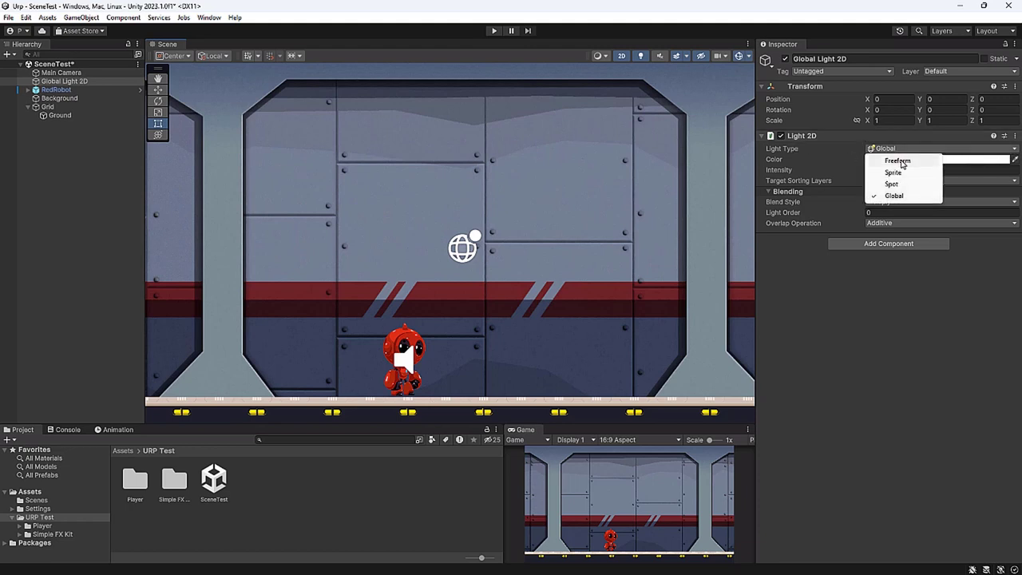
{"action": "left_click", "coordinate": [893, 196]}
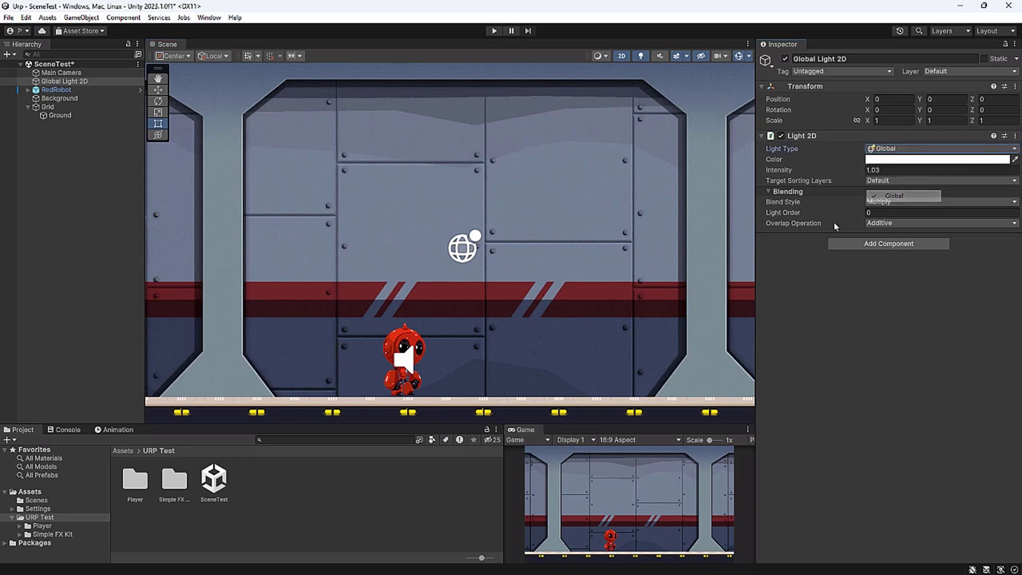
{"action": "left_click", "coordinate": [881, 164]}
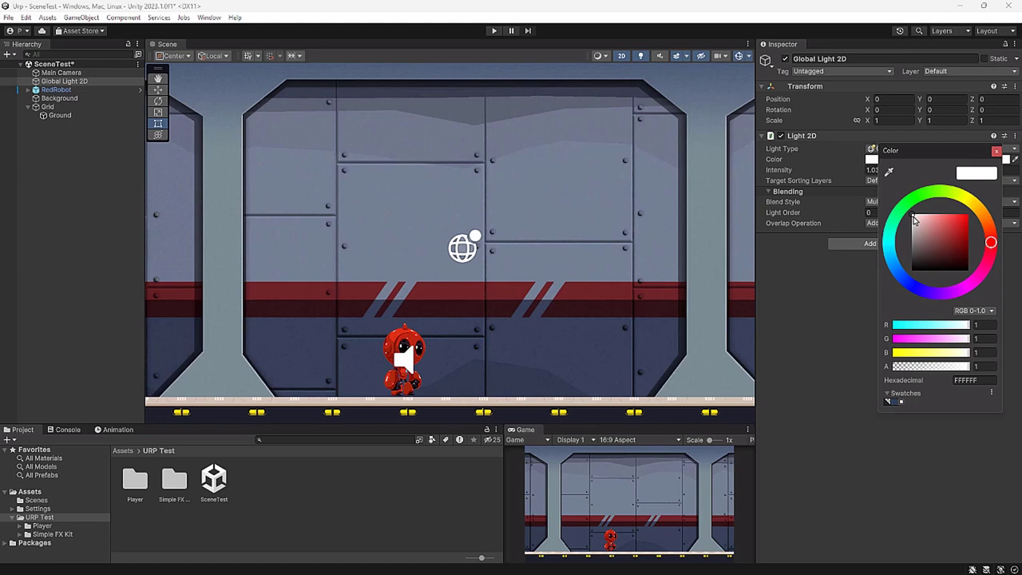
{"action": "mouse_move", "coordinate": [924, 224]}
{"action": "left_mouse_down"}
{"action": "mouse_move", "coordinate": [946, 224]}
{"action": "mouse_move", "coordinate": [967, 199]}
{"action": "mouse_move", "coordinate": [944, 220]}
{"action": "left_mouse_up"}
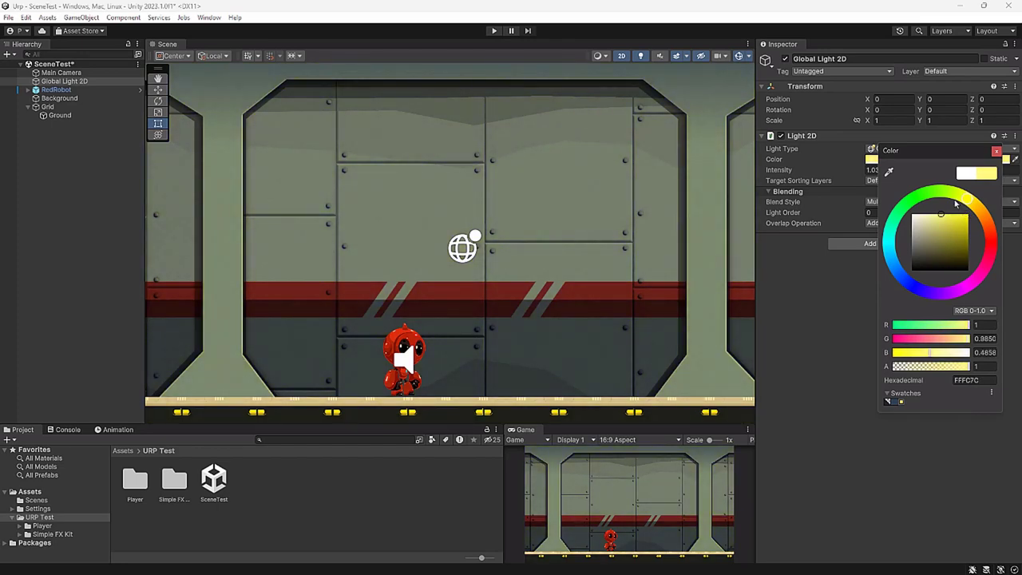
{"action": "left_click", "coordinate": [899, 271]}
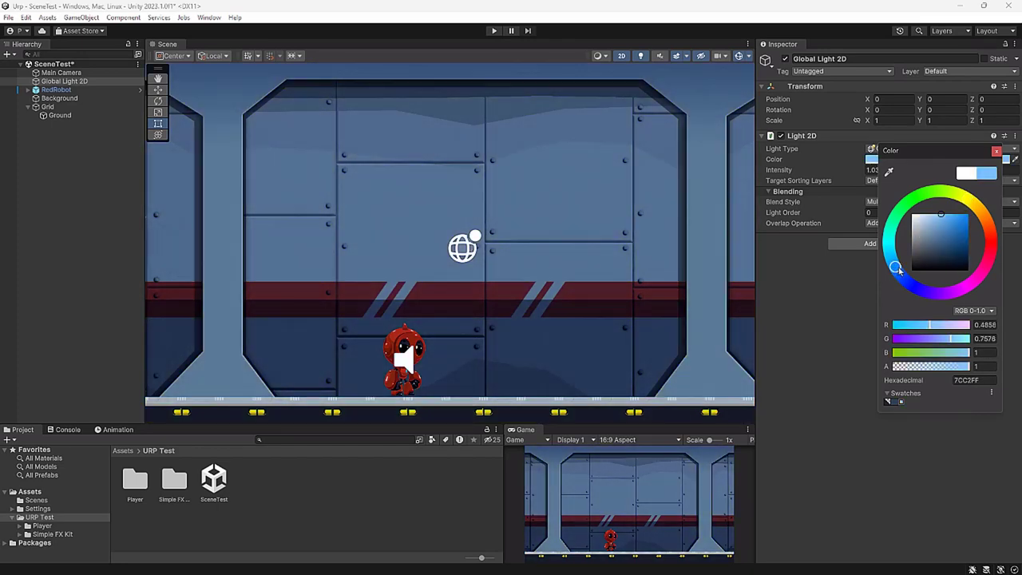
{"action": "left_click_drag", "start_coordinate": [947, 241], "coordinate": [938, 219]}
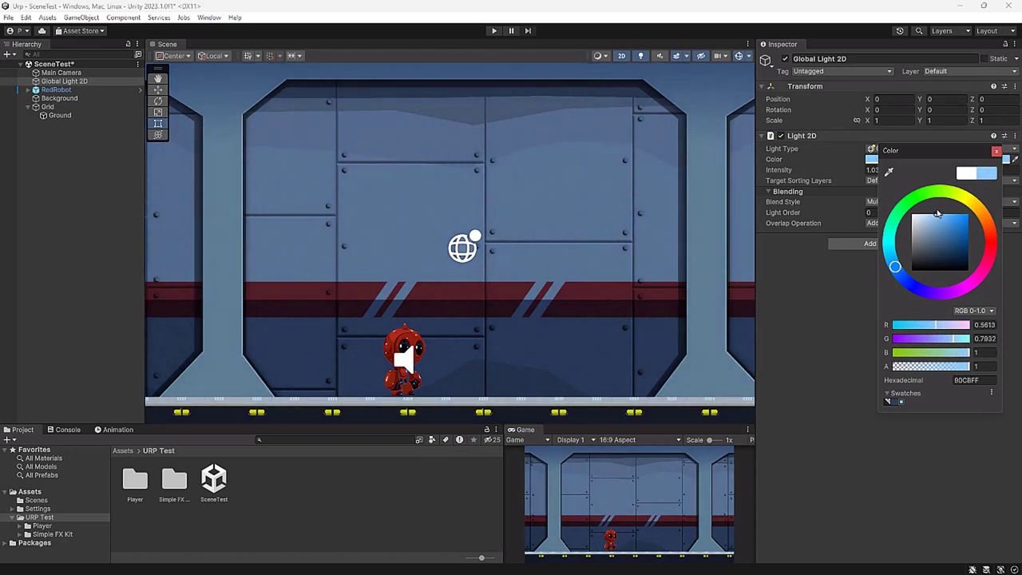
{"action": "left_click", "coordinate": [870, 266]}
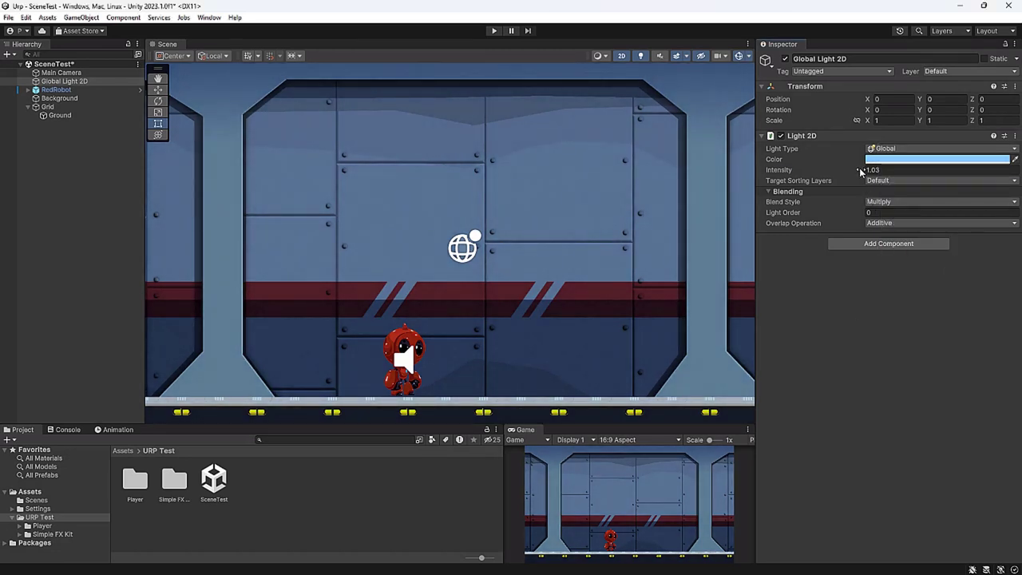
Adjust the global light intensity down to 0.66 and back up to 1.08
{"action": "mouse_move", "coordinate": [860, 172]}
{"action": "left_mouse_down"}
{"action": "mouse_move", "coordinate": [852, 172]}
{"action": "mouse_move", "coordinate": [875, 176]}
{"action": "mouse_move", "coordinate": [854, 175]}
{"action": "left_mouse_up"}
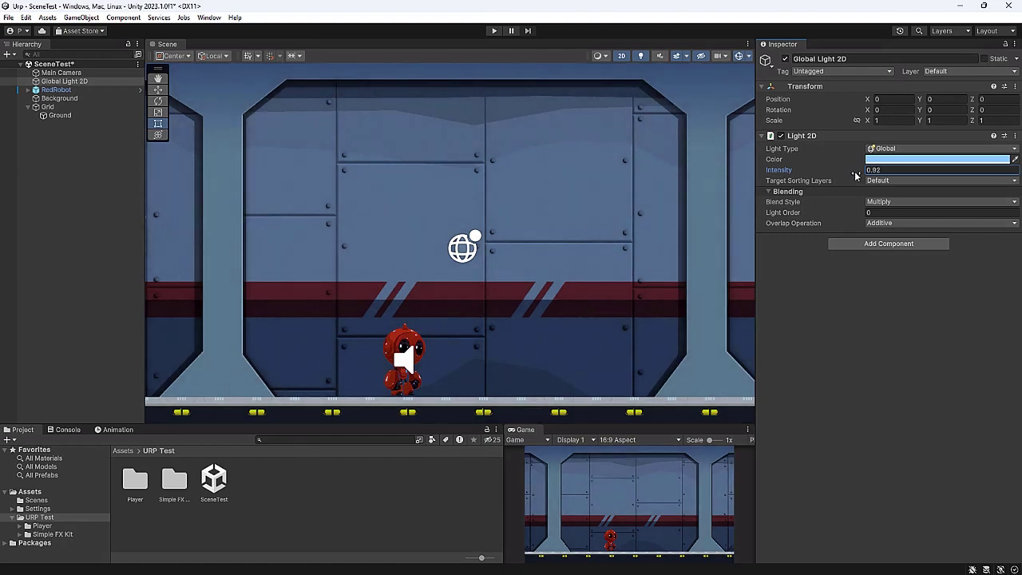
{"action": "left_click_drag", "start_coordinate": [854, 171], "coordinate": [859, 174]}
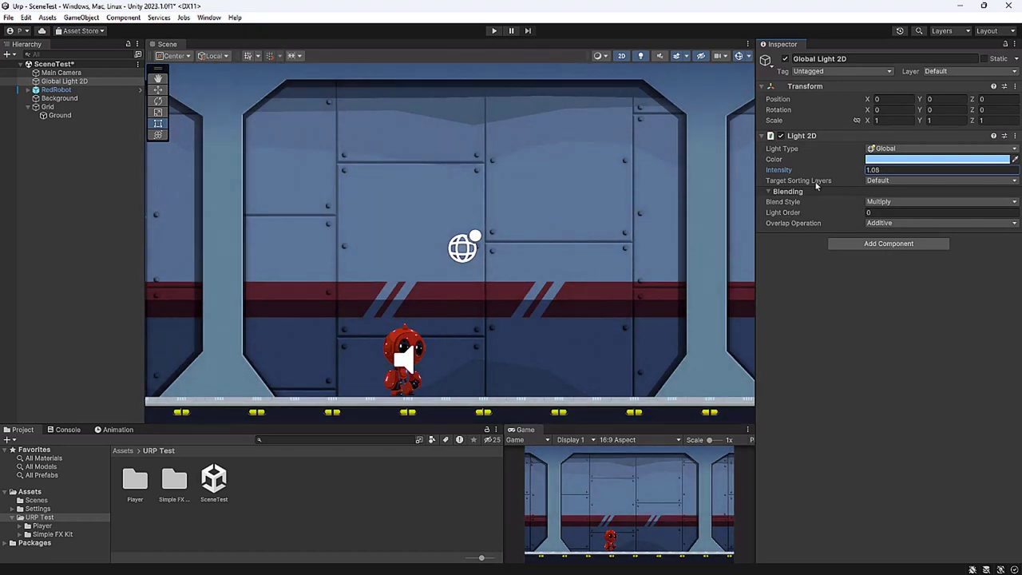
{"action": "left_click", "coordinate": [902, 180]}
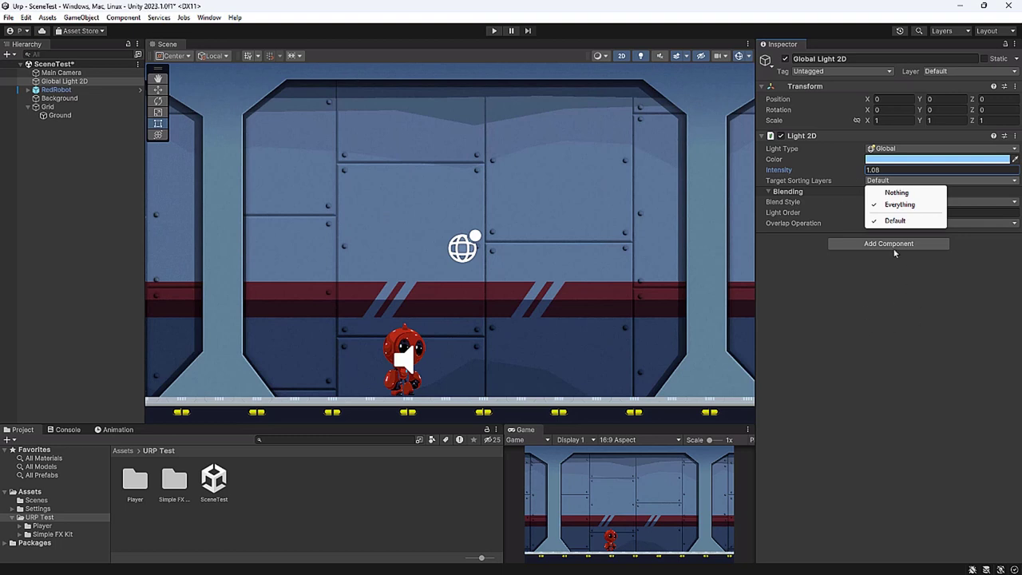
{"action": "left_click", "coordinate": [857, 318]}
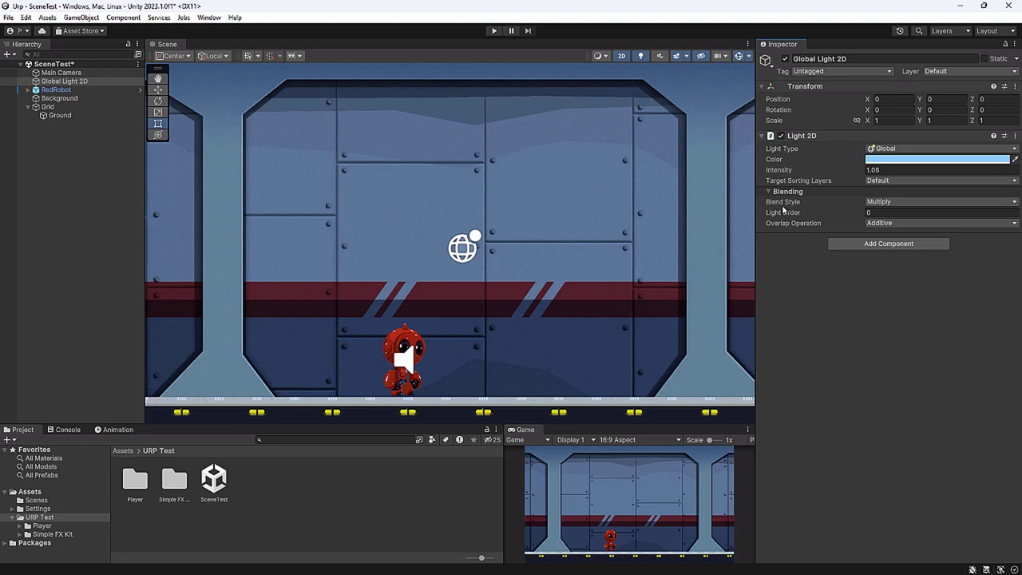
{"action": "left_click", "coordinate": [887, 205]}
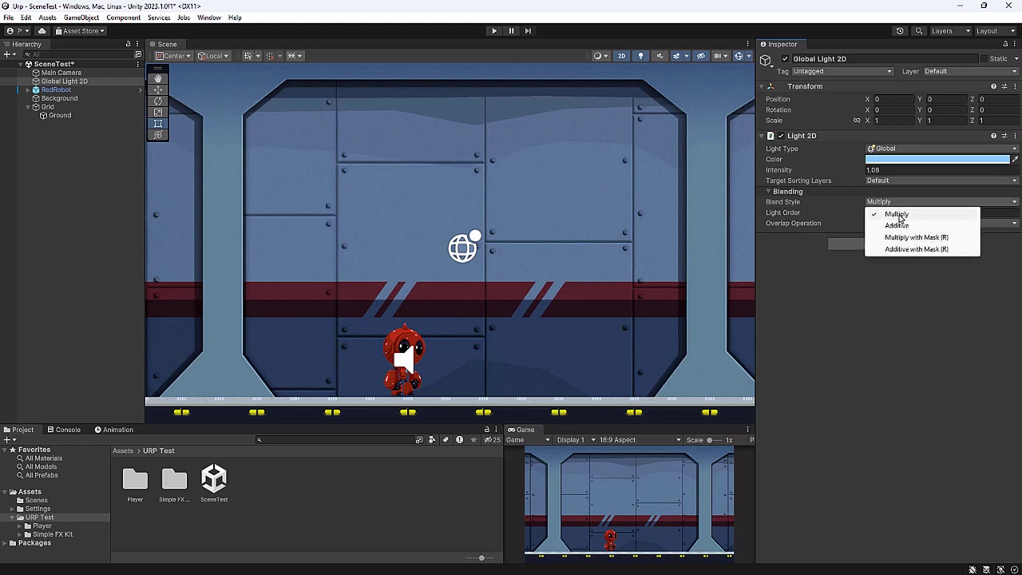
{"action": "left_click", "coordinate": [897, 225]}
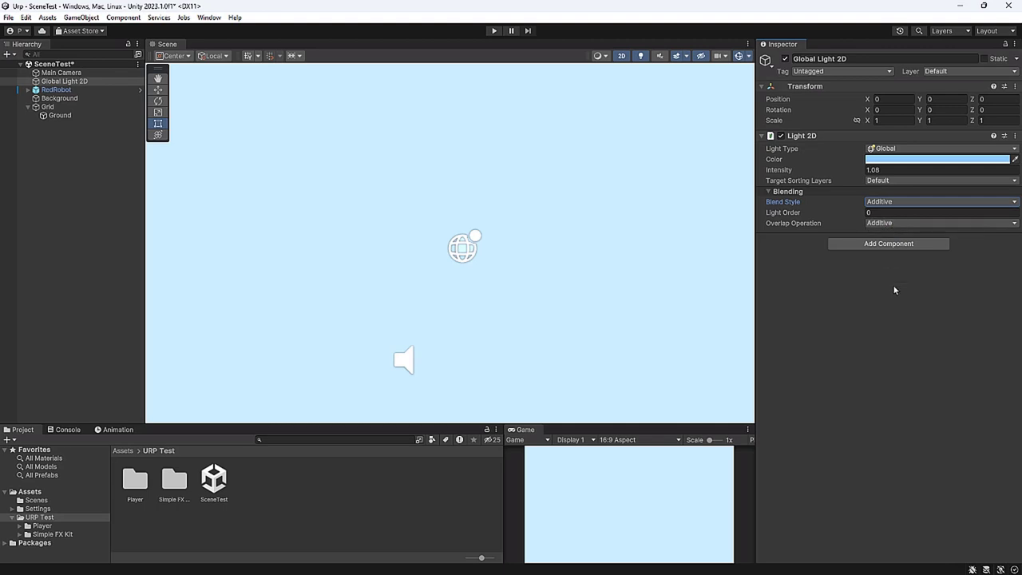
{"action": "left_click", "coordinate": [909, 201]}
{"action": "left_click", "coordinate": [895, 214]}
{"action": "left_click", "coordinate": [906, 201]}
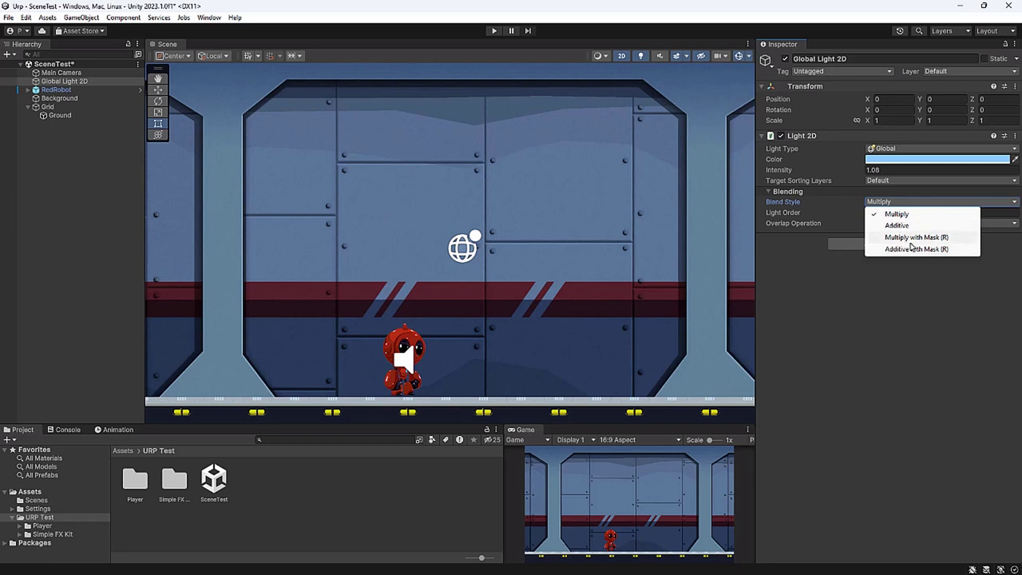
{"action": "left_click", "coordinate": [874, 214]}
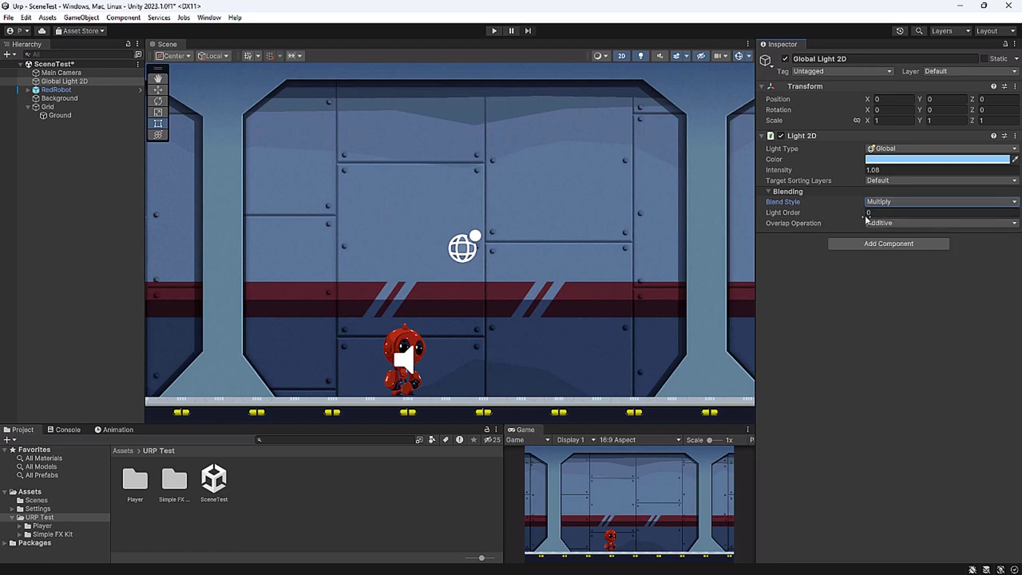
{"action": "mouse_move", "coordinate": [854, 215]}
{"action": "mouse_move", "coordinate": [788, 229]}
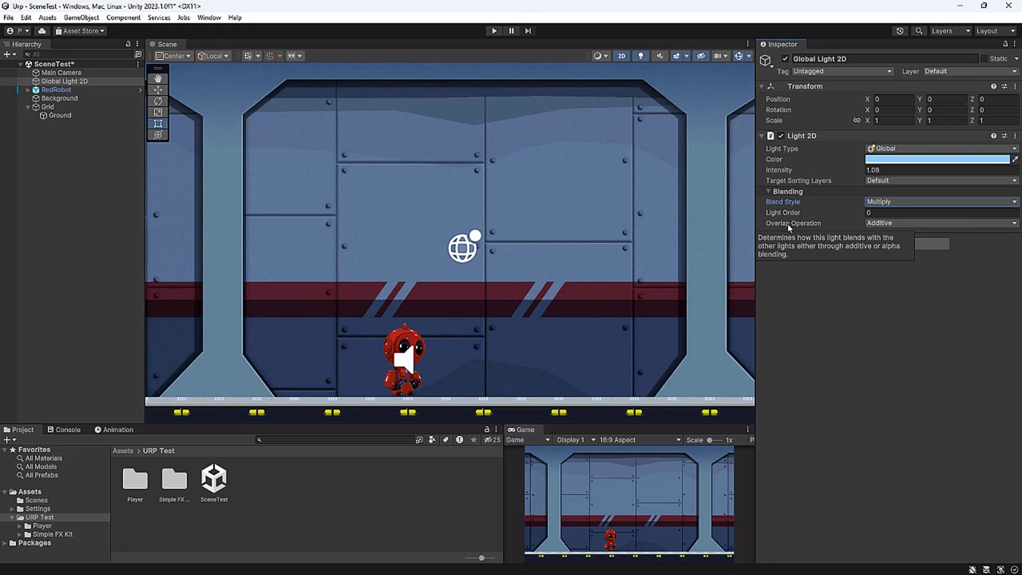
{"action": "left_click", "coordinate": [890, 225]}
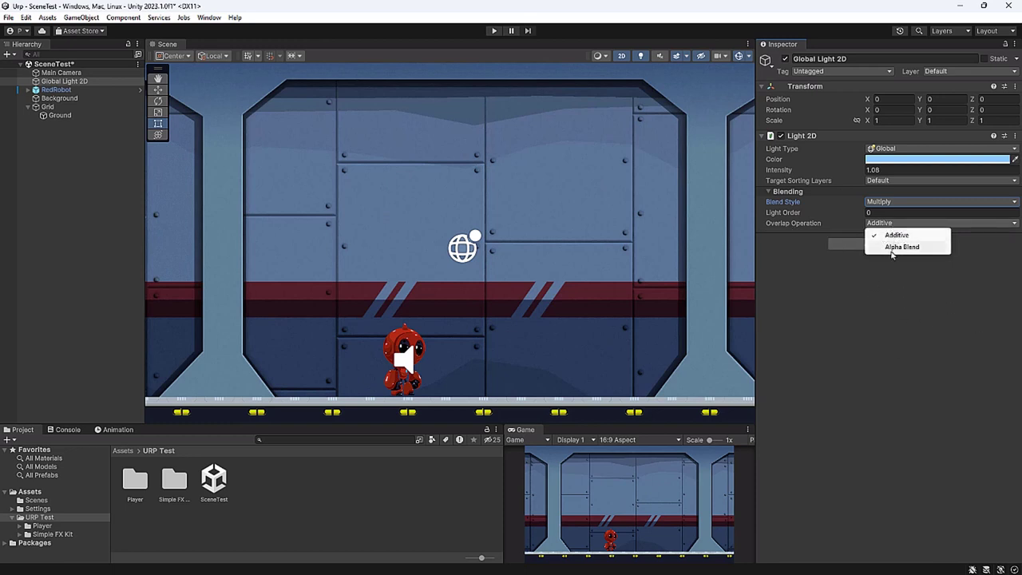
{"action": "left_click", "coordinate": [901, 246]}
{"action": "left_click", "coordinate": [890, 226]}
{"action": "left_click", "coordinate": [896, 234]}
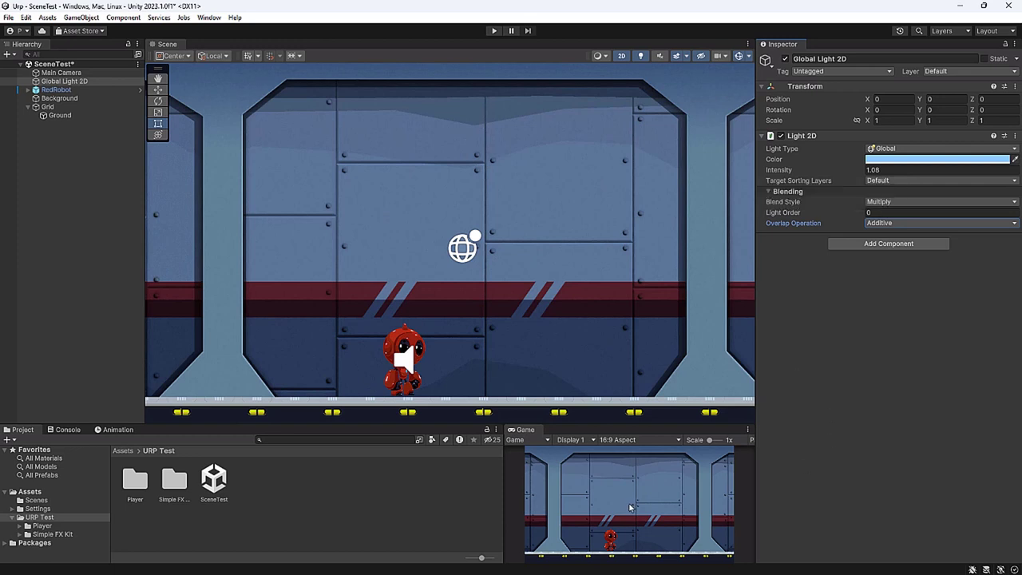
{"action": "left_click", "coordinate": [750, 441]}
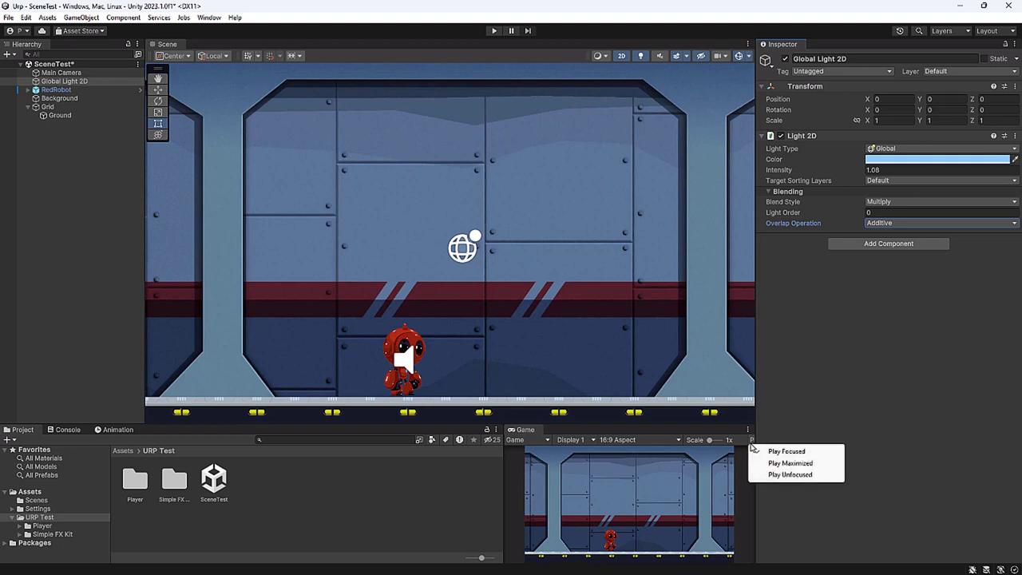
{"action": "left_click", "coordinate": [772, 466]}
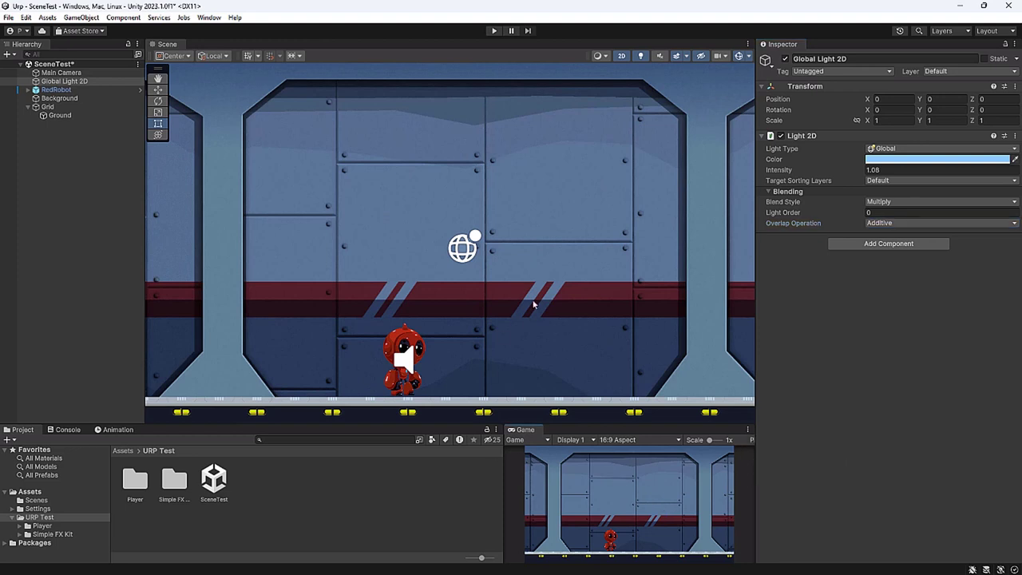
Add a Spot Light 2D to the scene via the Hierarchy create menu
{"action": "left_click", "coordinate": [28, 106]}
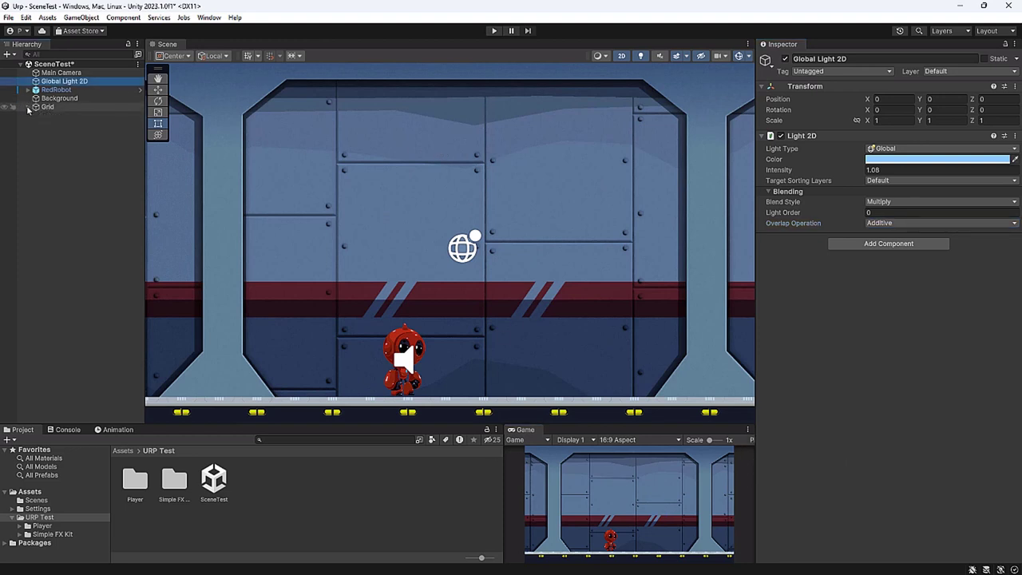
{"action": "left_click", "coordinate": [6, 55]}
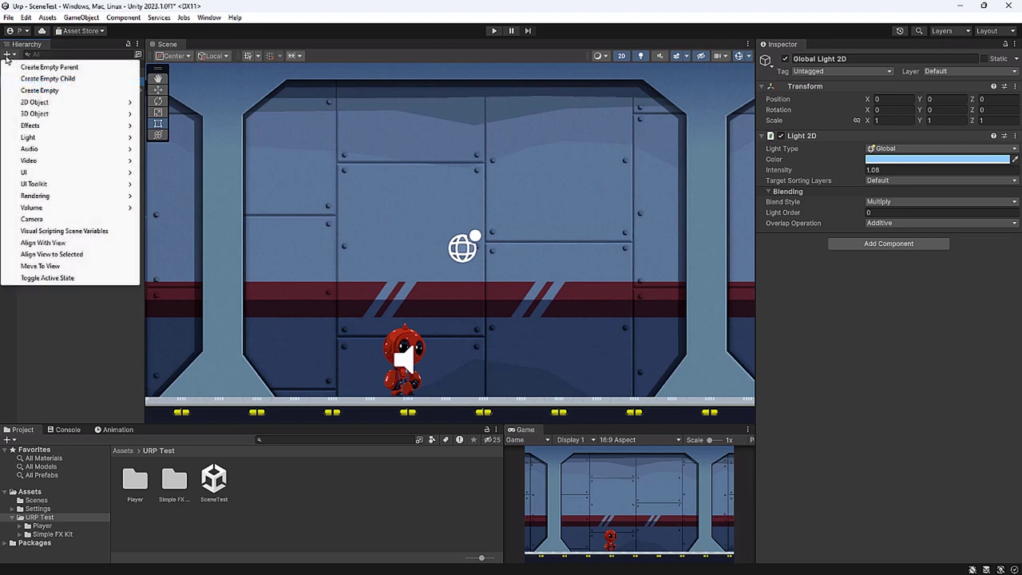
{"action": "mouse_move", "coordinate": [34, 139]}
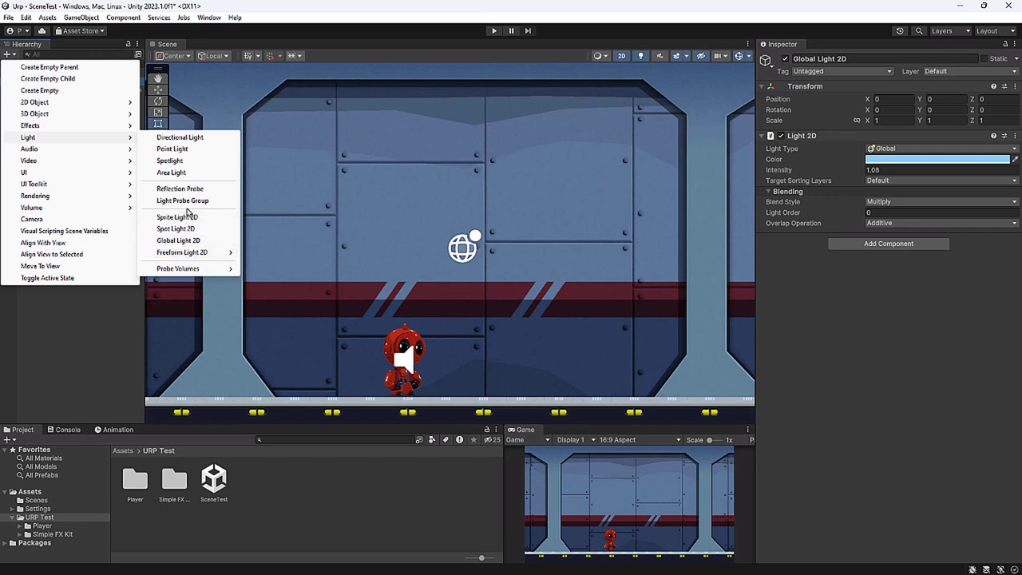
{"action": "mouse_move", "coordinate": [186, 254]}
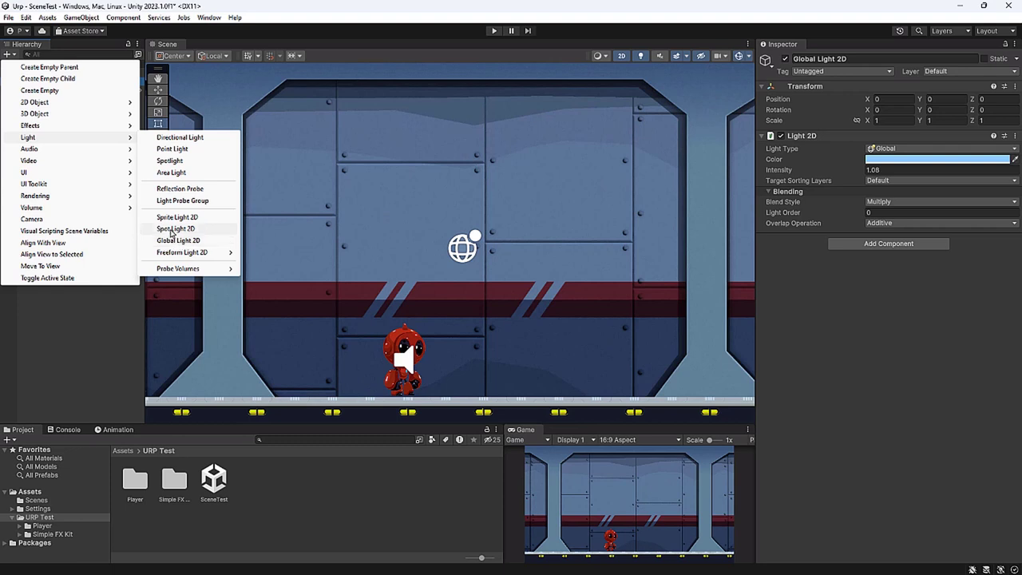
{"action": "left_click", "coordinate": [171, 229]}
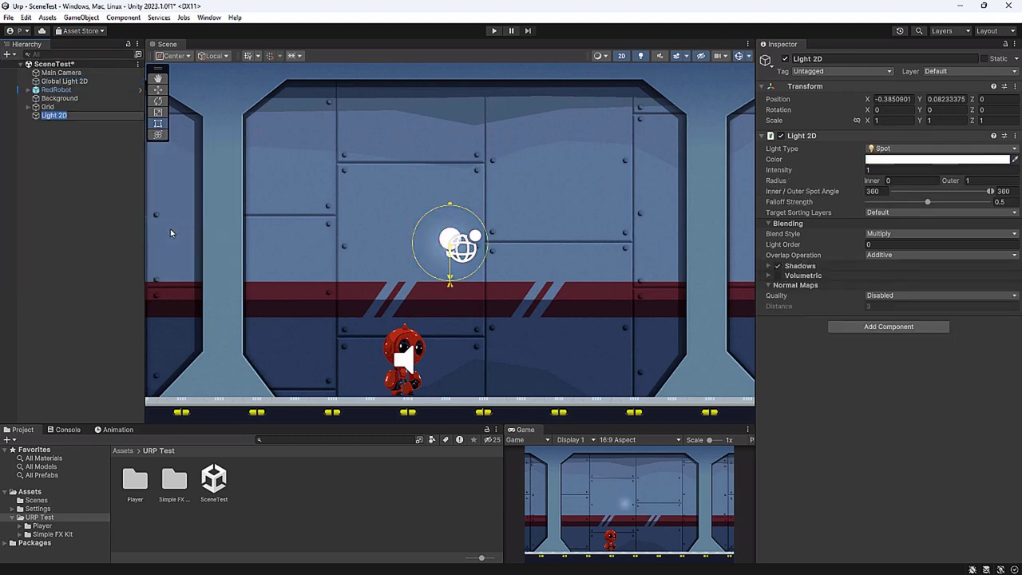
Disable the Global Light 2D and select the new Light 2D
{"action": "left_click", "coordinate": [75, 82]}
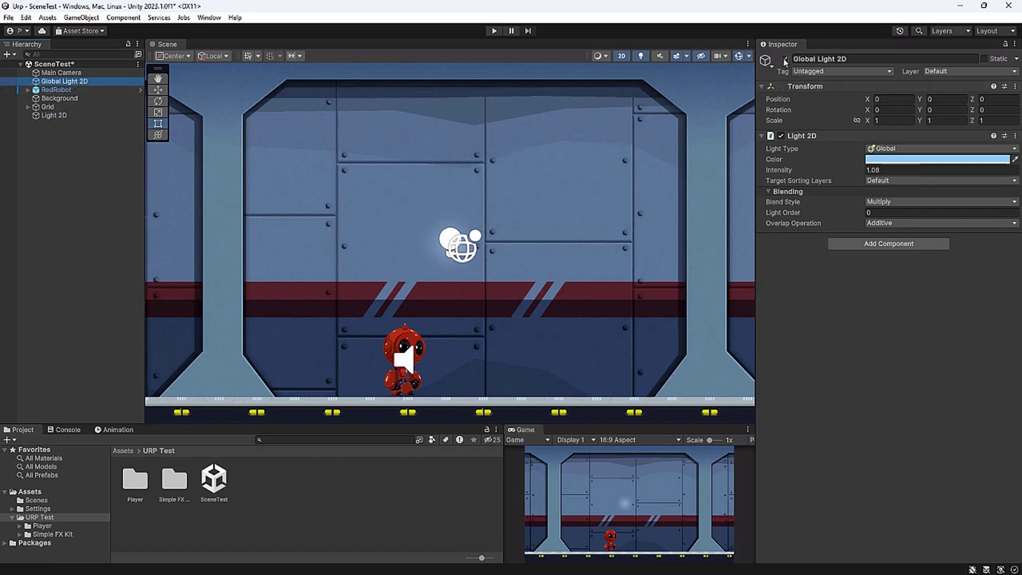
{"action": "left_click", "coordinate": [784, 60]}
{"action": "left_click", "coordinate": [54, 115]}
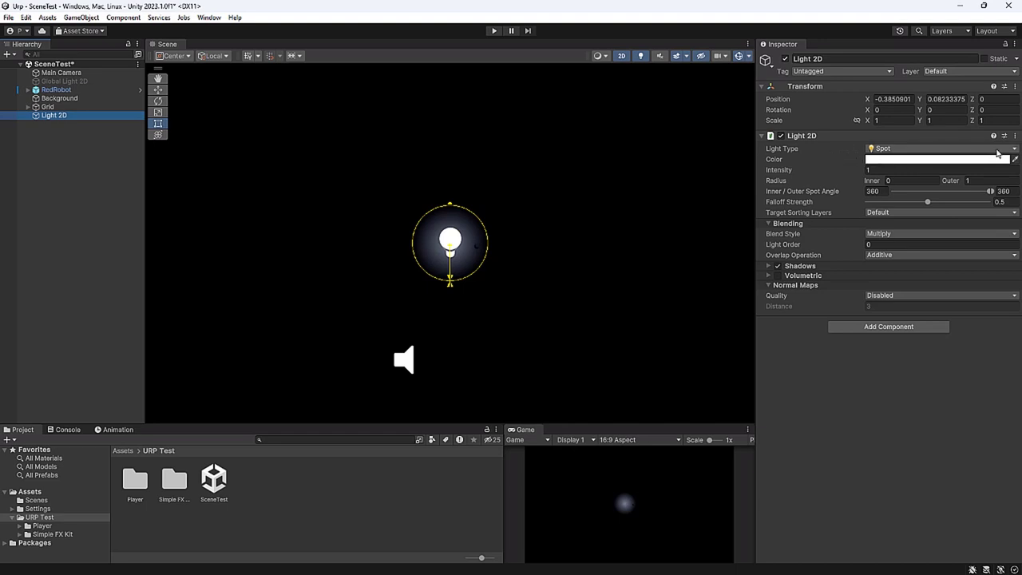
Keep the Spot type, colour the light EA7474 and raise intensity to 4.04
{"action": "left_click", "coordinate": [1011, 149]}
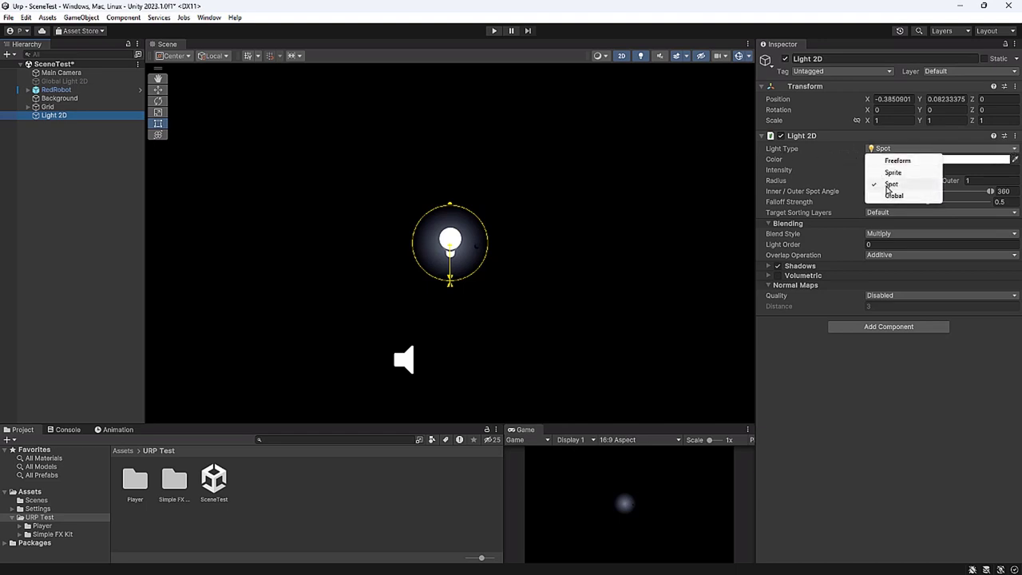
{"action": "left_click", "coordinate": [889, 190]}
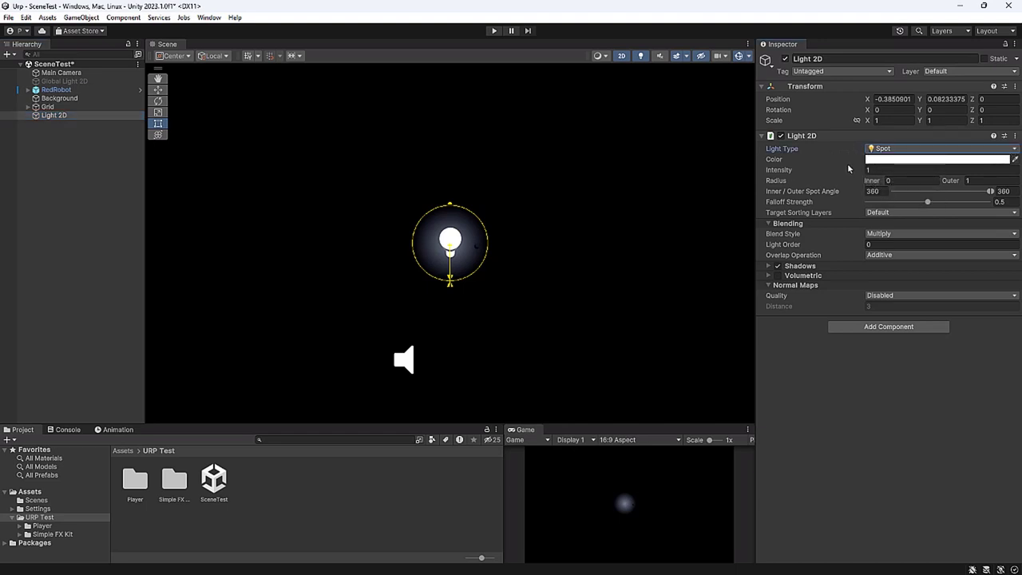
{"action": "left_click", "coordinate": [882, 161]}
{"action": "left_click_drag", "start_coordinate": [946, 237], "coordinate": [945, 220]}
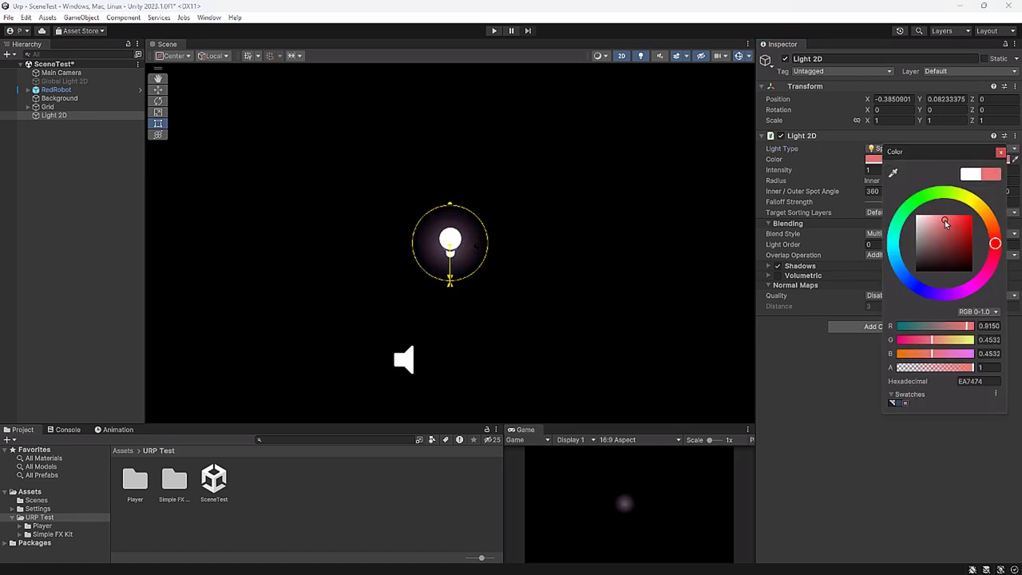
{"action": "left_click", "coordinate": [1001, 152]}
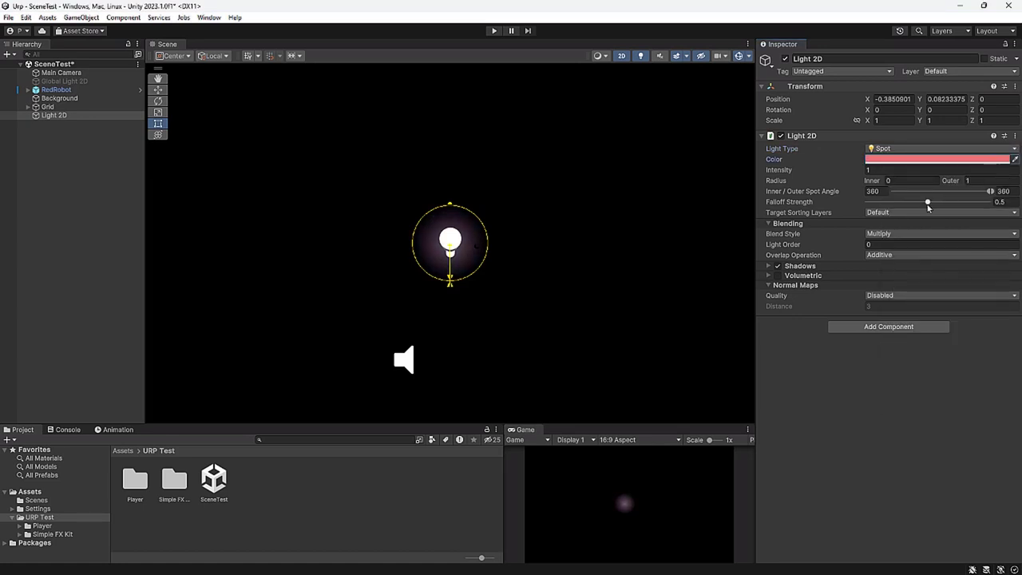
{"action": "mouse_move", "coordinate": [852, 173]}
{"action": "left_mouse_down"}
{"action": "mouse_move", "coordinate": [400, 186]}
{"action": "mouse_move", "coordinate": [284, 206]}
{"action": "mouse_move", "coordinate": [677, 206]}
{"action": "mouse_move", "coordinate": [587, 213]}
{"action": "left_mouse_up"}
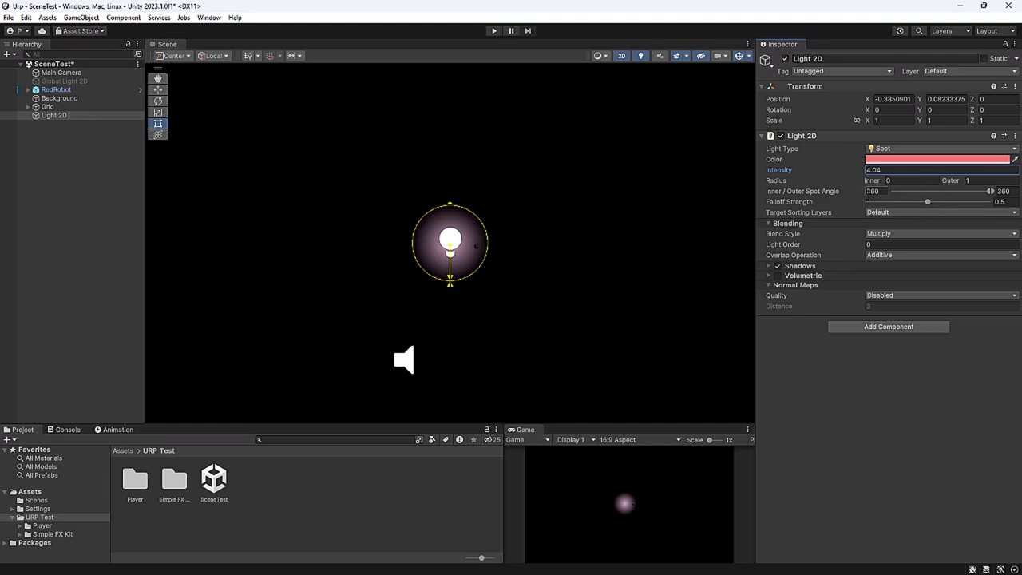
Set radius to 3.08 inner / 4.25 outer and narrow spot angles to about 77.6 / 81.5
{"action": "left_click", "coordinate": [949, 184]}
{"action": "mouse_move", "coordinate": [949, 184]}
{"action": "left_mouse_down"}
{"action": "mouse_move", "coordinate": [1013, 191]}
{"action": "mouse_move", "coordinate": [1003, 192]}
{"action": "left_mouse_up"}
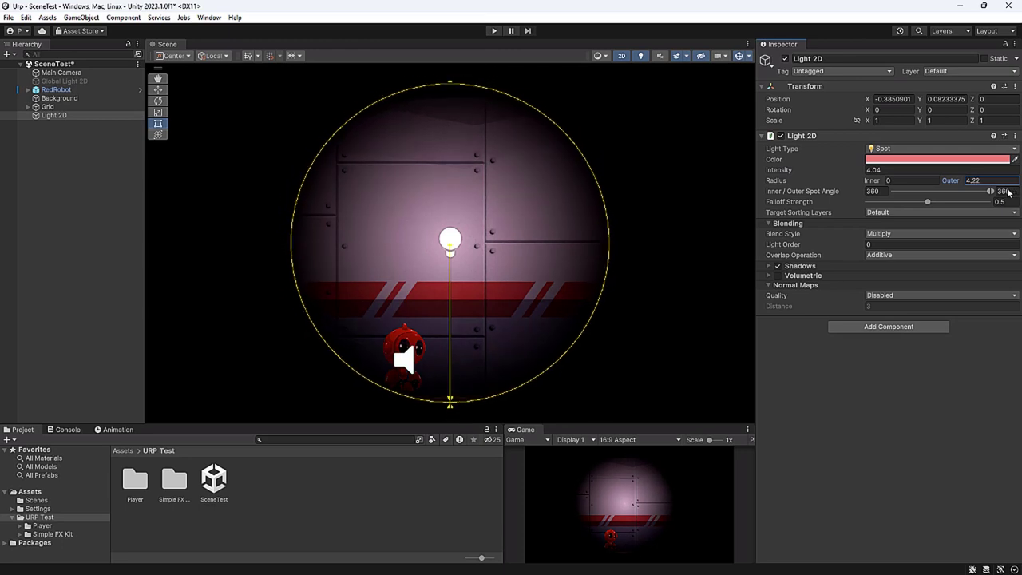
{"action": "left_click", "coordinate": [873, 184]}
{"action": "left_click_drag", "start_coordinate": [873, 184], "coordinate": [929, 189]}
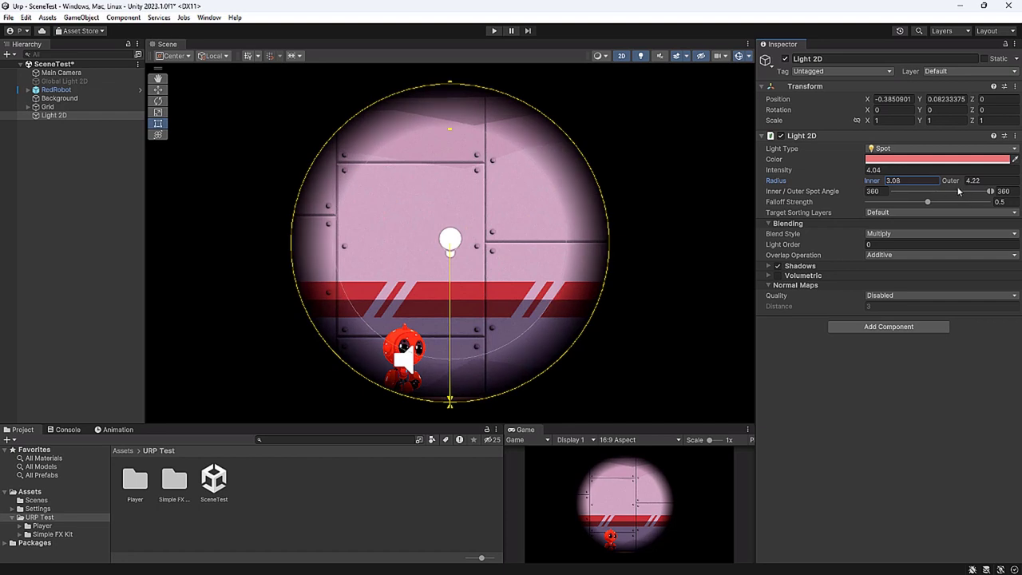
{"action": "left_click_drag", "start_coordinate": [953, 181], "coordinate": [957, 183]}
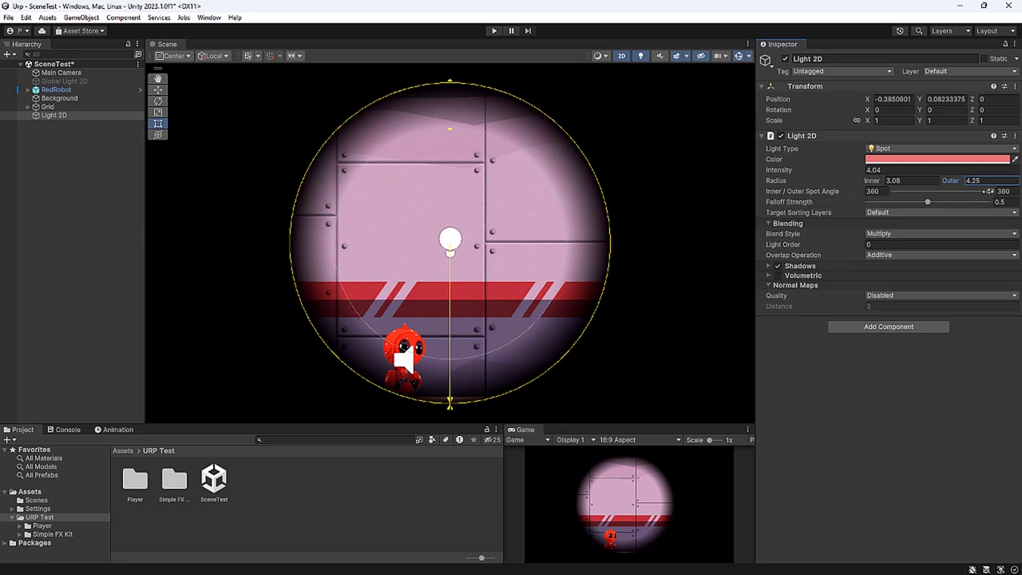
{"action": "mouse_move", "coordinate": [989, 192]}
{"action": "left_mouse_down"}
{"action": "mouse_move", "coordinate": [903, 194]}
{"action": "mouse_move", "coordinate": [912, 194]}
{"action": "left_mouse_up"}
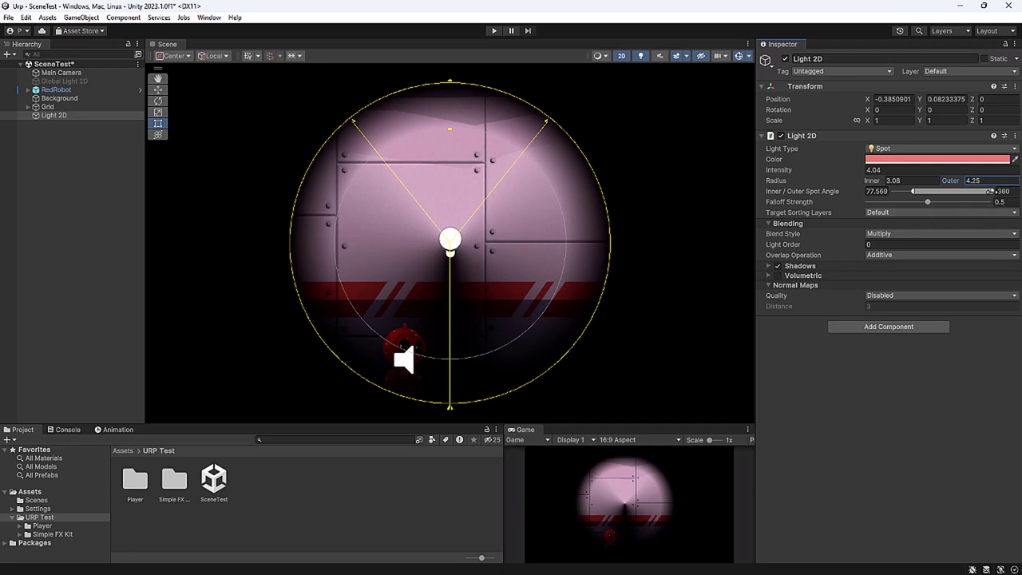
{"action": "left_click_drag", "start_coordinate": [992, 192], "coordinate": [916, 193]}
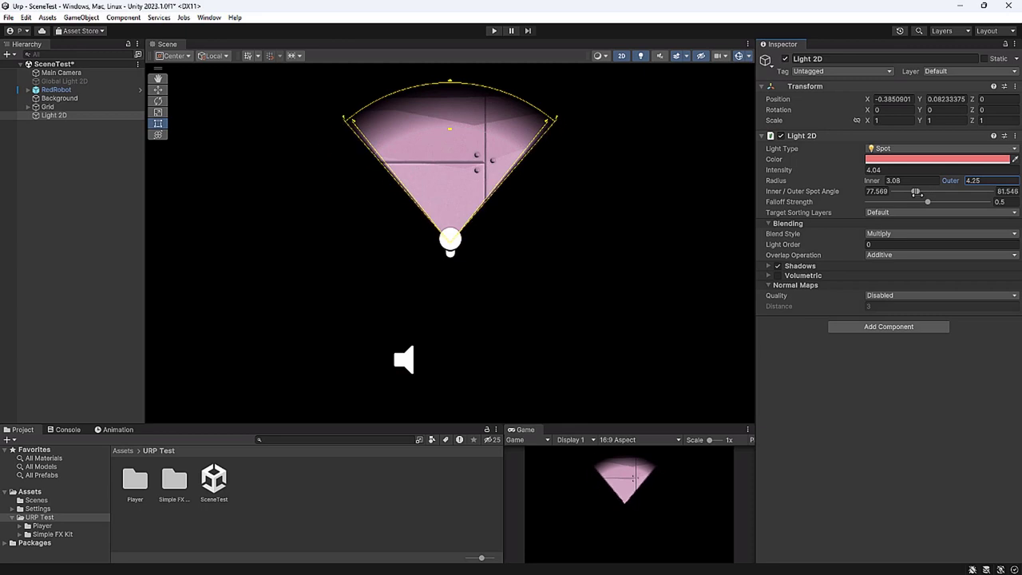
Re-enable the Global Light 2D and reselect the Light 2D spot
{"action": "left_click", "coordinate": [65, 81]}
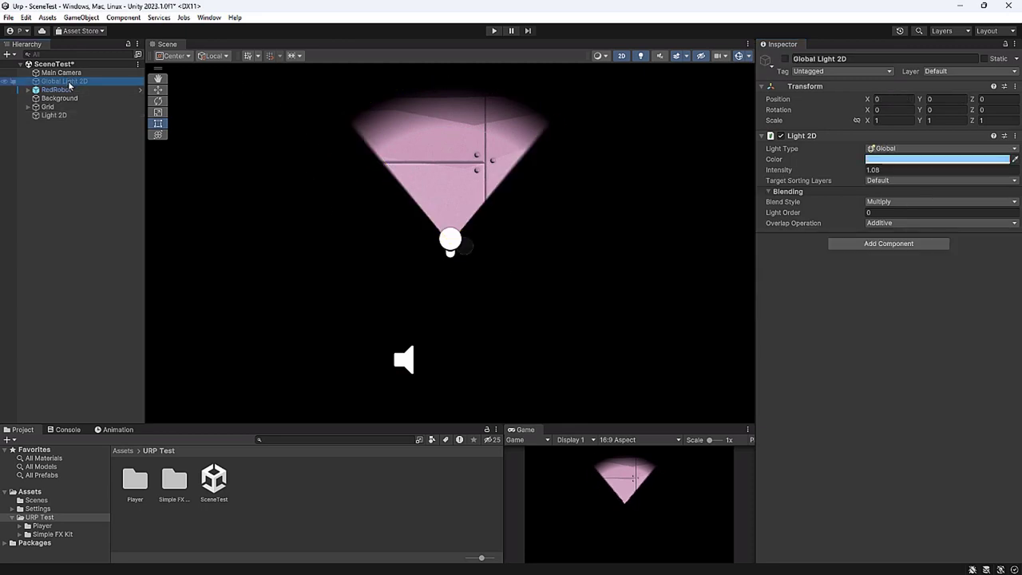
{"action": "left_click", "coordinate": [785, 59]}
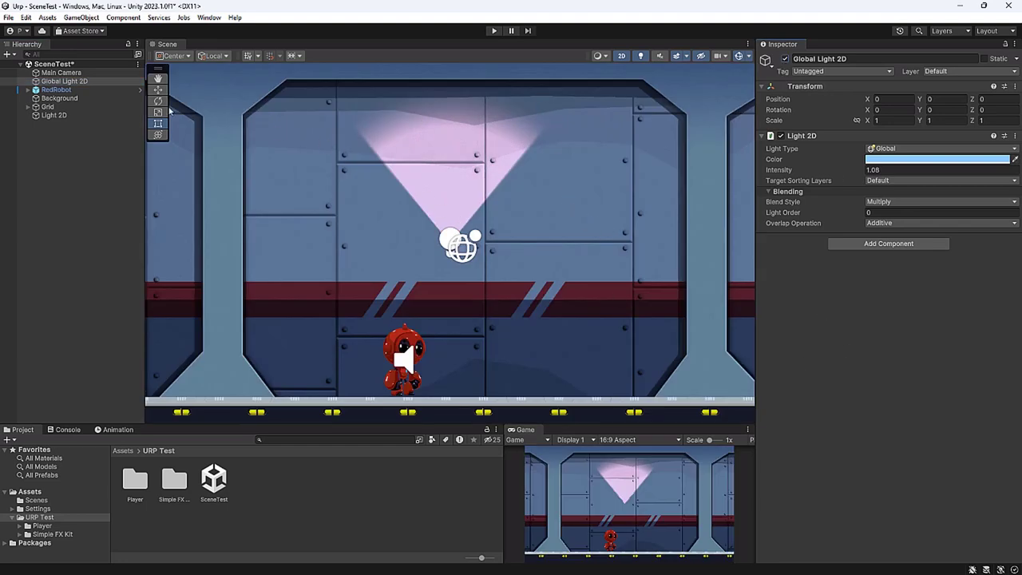
{"action": "left_click", "coordinate": [53, 115]}
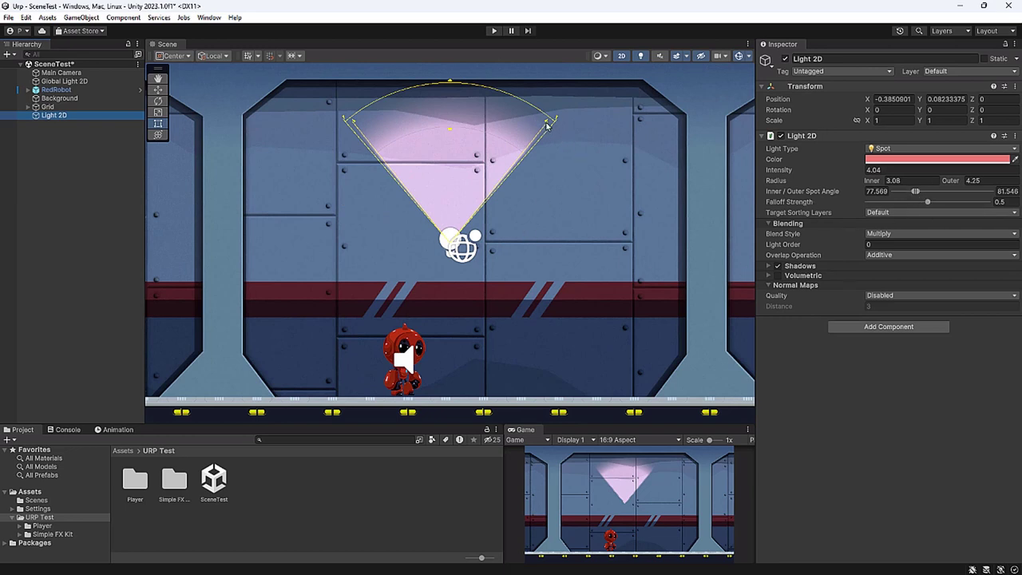
Drag the spot's scene handles to a 68.76–118.89° cone with radius about 2.86–4.14
{"action": "mouse_move", "coordinate": [548, 123]}
{"action": "left_mouse_down"}
{"action": "mouse_move", "coordinate": [515, 103]}
{"action": "mouse_move", "coordinate": [585, 150]}
{"action": "left_mouse_up"}
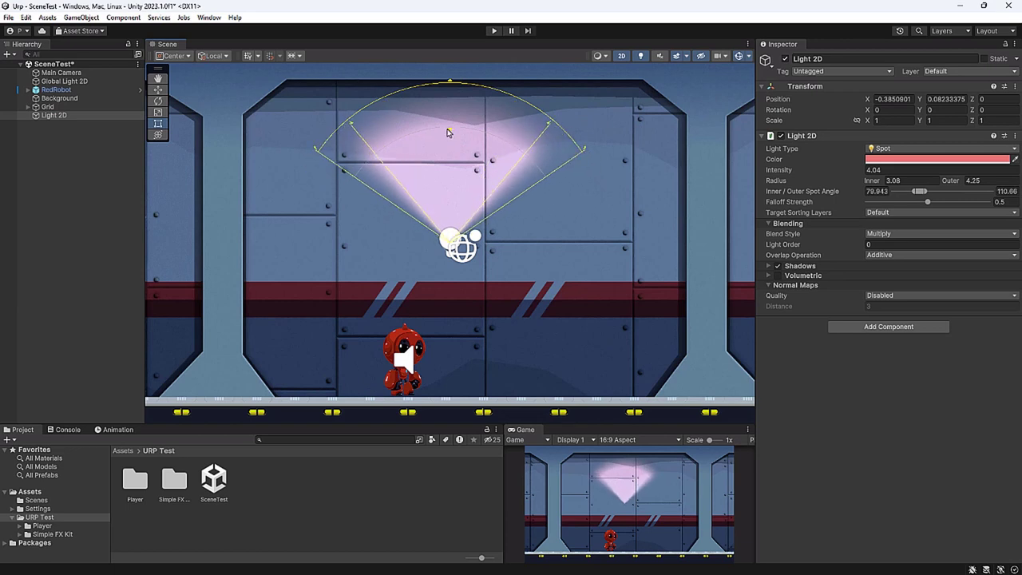
{"action": "left_click_drag", "start_coordinate": [448, 132], "coordinate": [451, 146]}
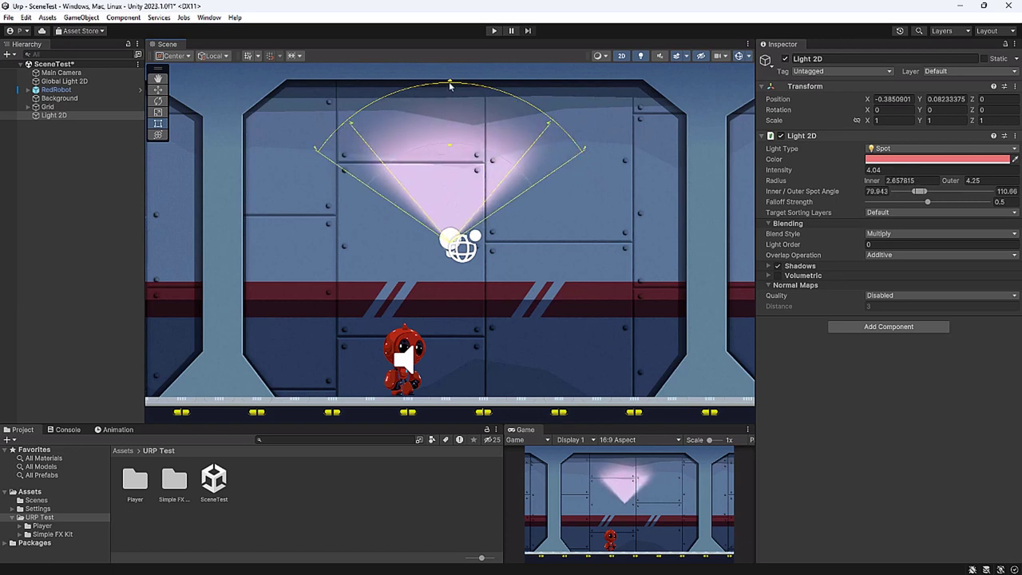
{"action": "left_click_drag", "start_coordinate": [449, 86], "coordinate": [452, 86]}
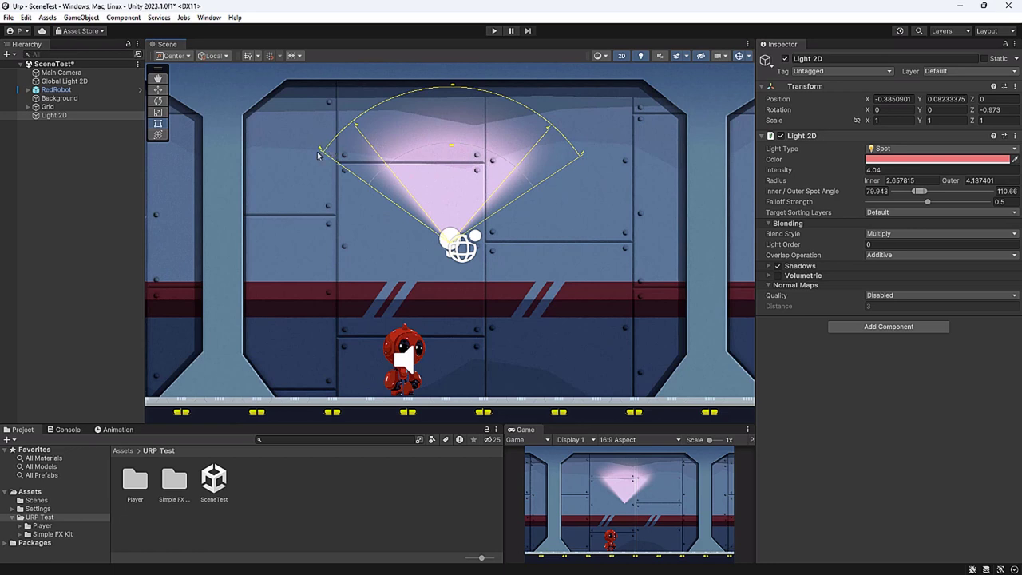
{"action": "left_click_drag", "start_coordinate": [317, 154], "coordinate": [371, 119]}
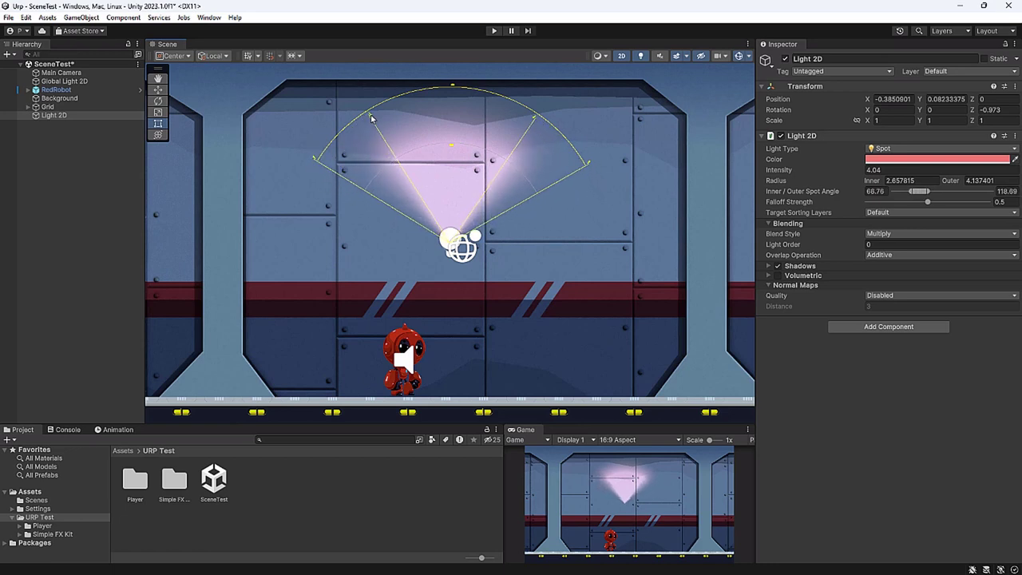
{"action": "left_click", "coordinate": [494, 32]}
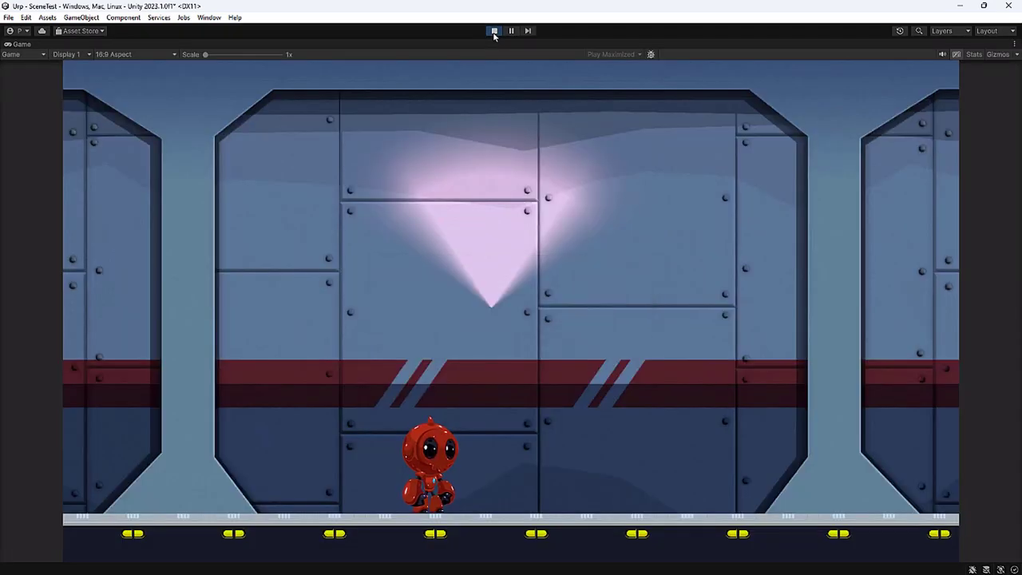
{"action": "key", "text": "a"}
{"action": "key", "text": "d"}
{"action": "key", "text": "space"}
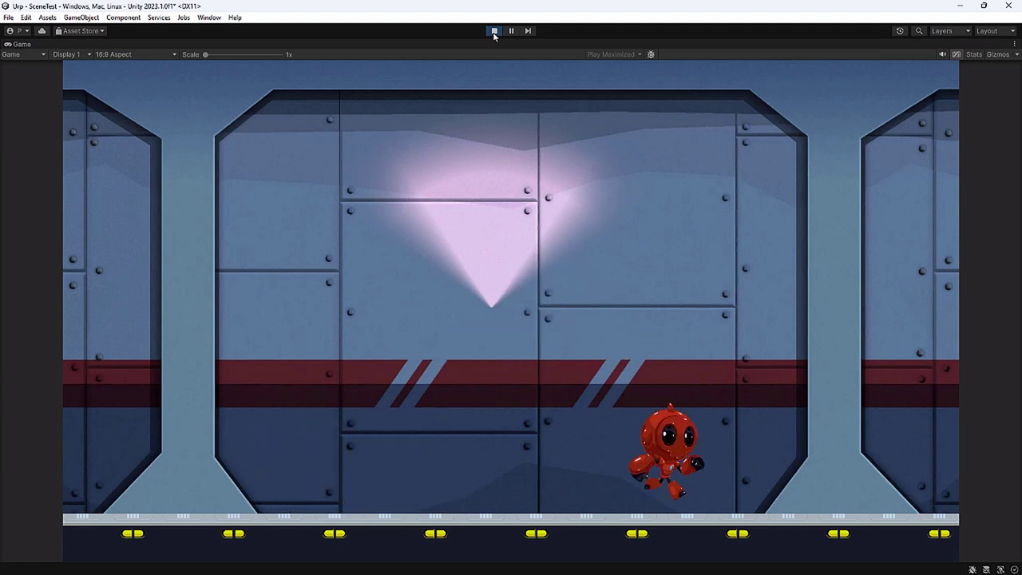
{"action": "key", "text": "a"}
{"action": "key", "text": "space"}
{"action": "key", "text": "a"}
{"action": "key", "text": "d"}
{"action": "key", "text": "space"}
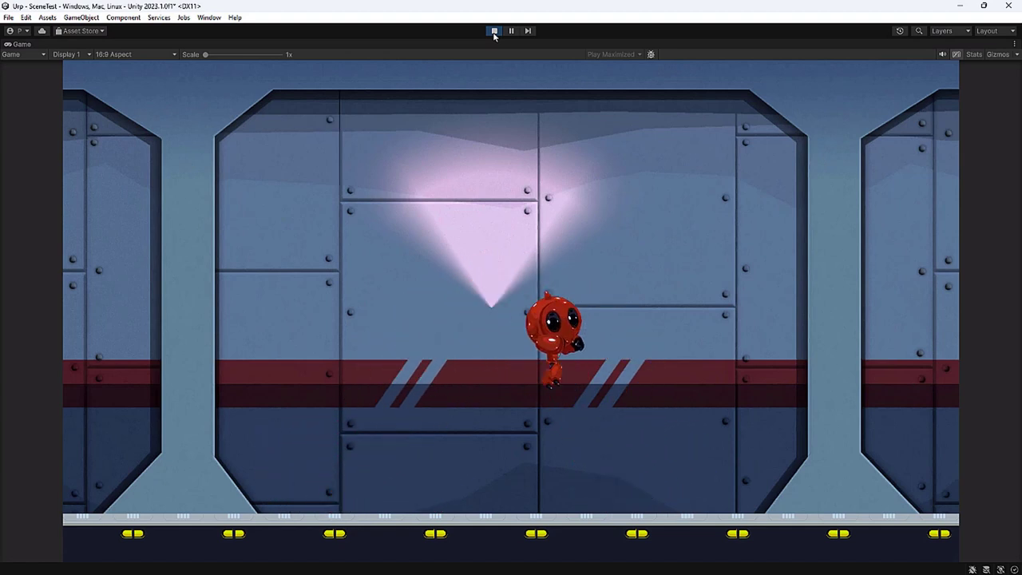
{"action": "key", "text": "a"}
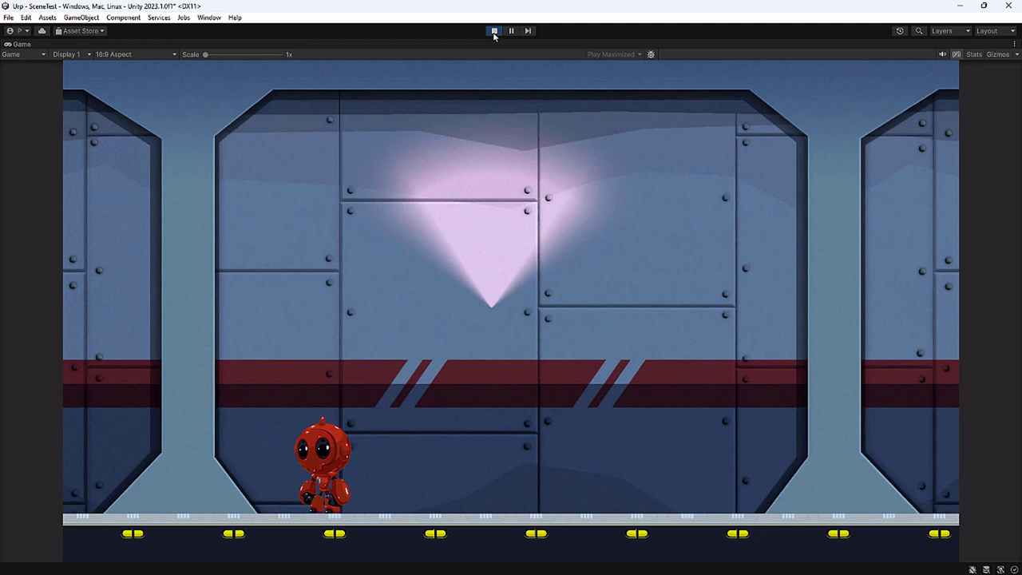
{"action": "left_click", "coordinate": [493, 32]}
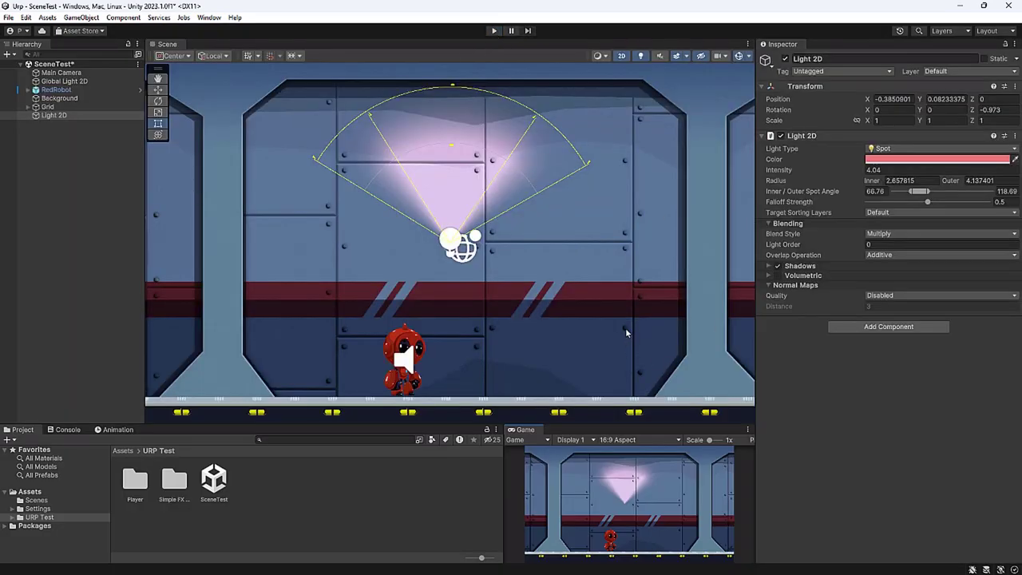
Widen the spot angles to 360°, turn the light white and lower intensity to 2.27
{"action": "left_click_drag", "start_coordinate": [925, 191], "coordinate": [1018, 191]}
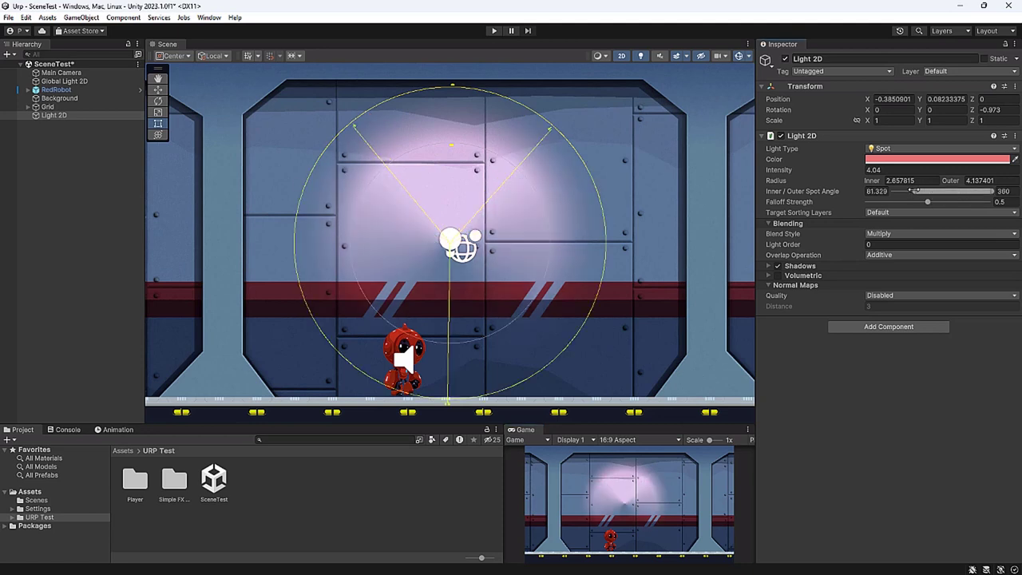
{"action": "left_click_drag", "start_coordinate": [917, 192], "coordinate": [1002, 191]}
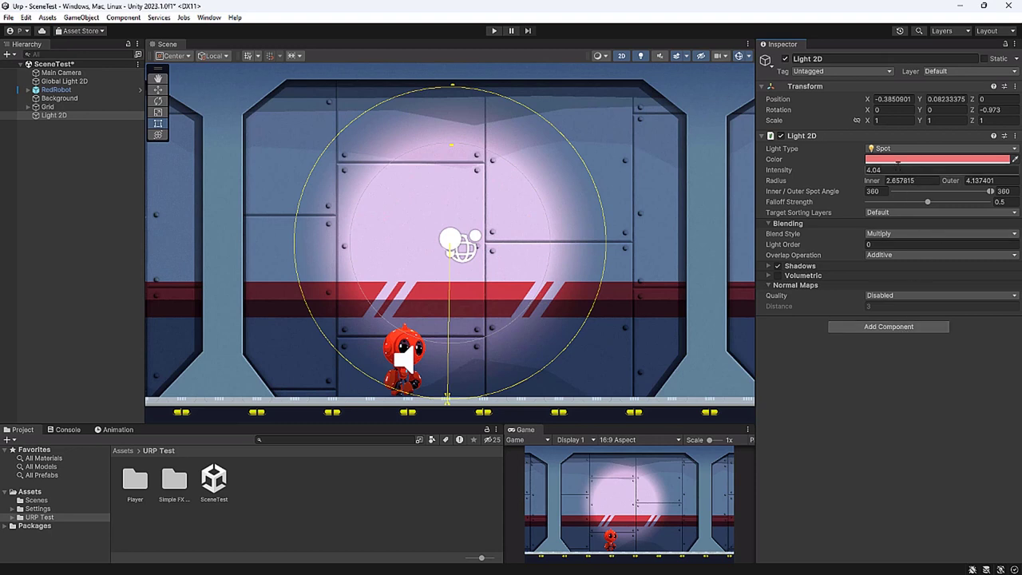
{"action": "left_click", "coordinate": [906, 164]}
{"action": "left_click_drag", "start_coordinate": [947, 232], "coordinate": [912, 213]}
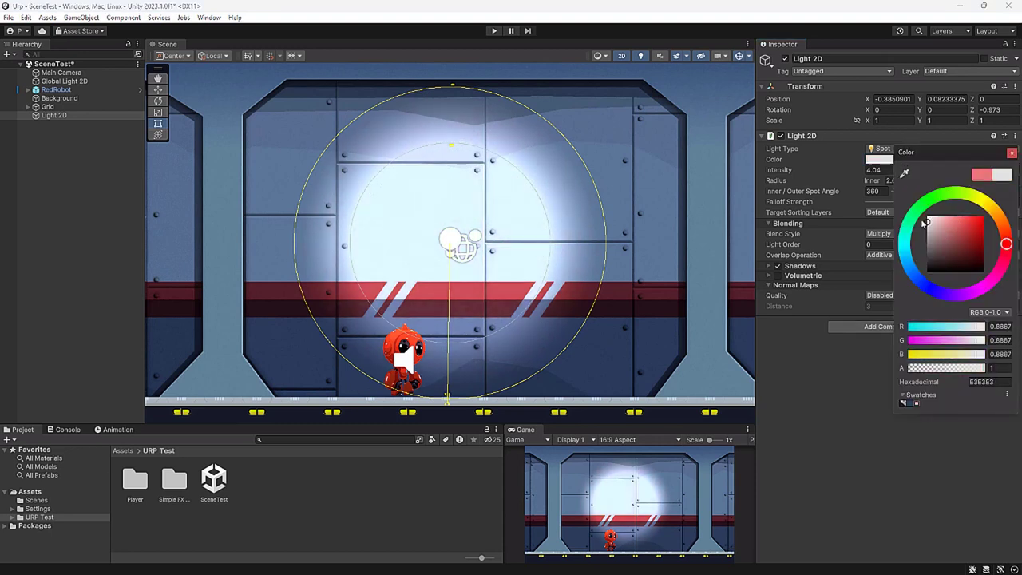
{"action": "left_click", "coordinate": [848, 170]}
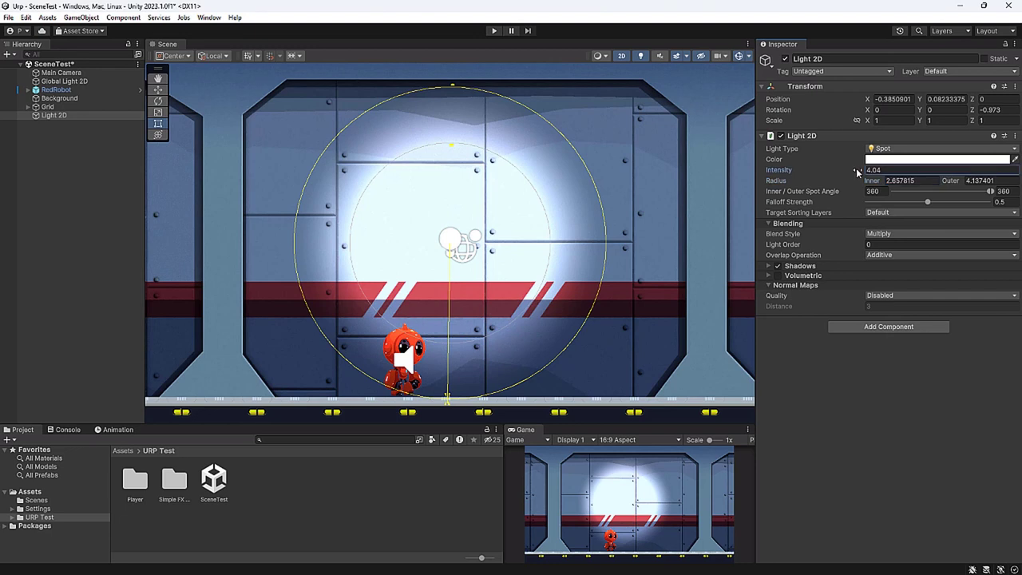
{"action": "mouse_move", "coordinate": [854, 170]}
{"action": "left_mouse_down"}
{"action": "mouse_move", "coordinate": [816, 171]}
{"action": "mouse_move", "coordinate": [824, 172]}
{"action": "left_mouse_up"}
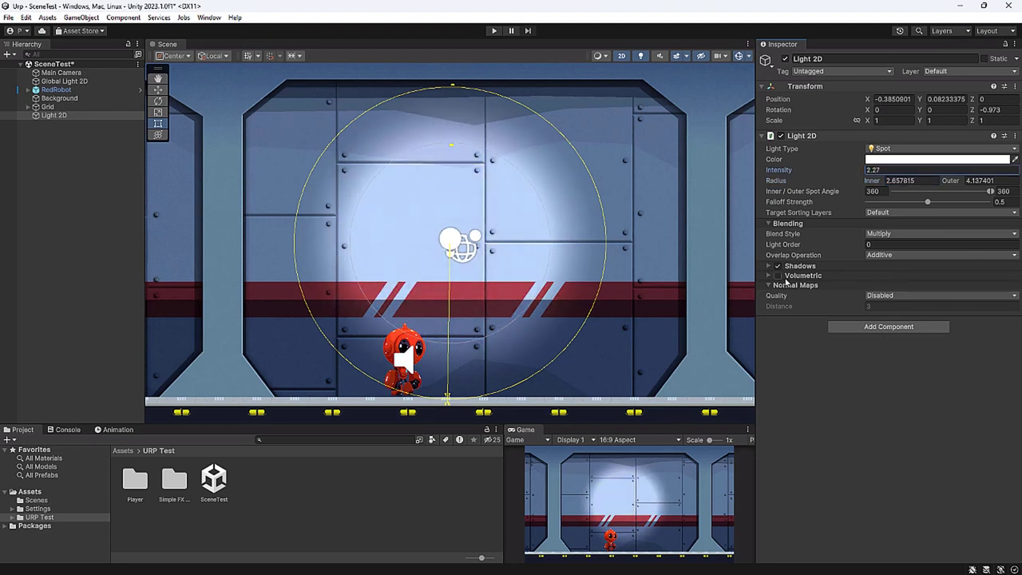
Try the Additive blend style and recolour the light red (DB1818)
{"action": "left_click", "coordinate": [891, 234]}
{"action": "left_click", "coordinate": [895, 258]}
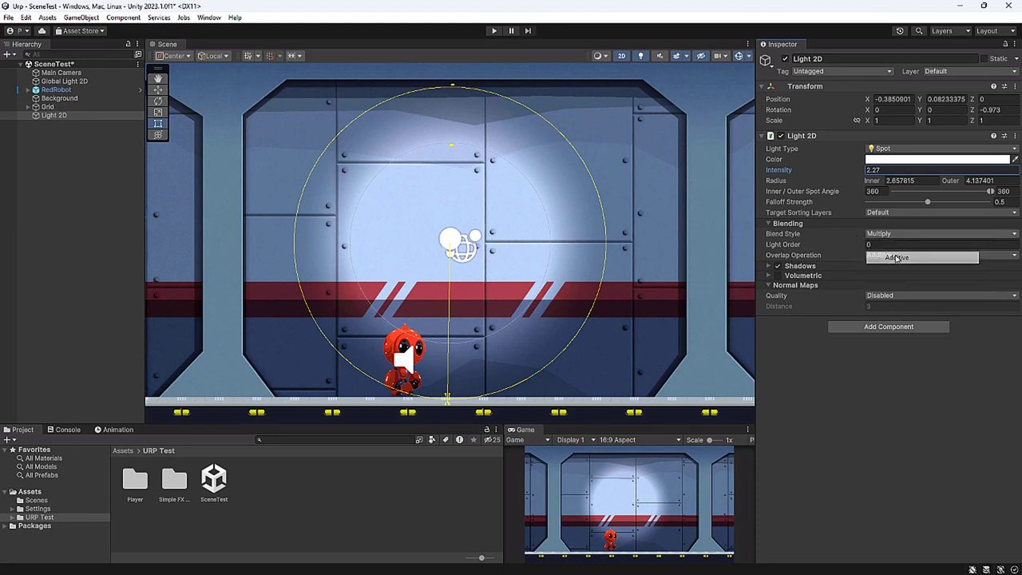
{"action": "left_click", "coordinate": [891, 160]}
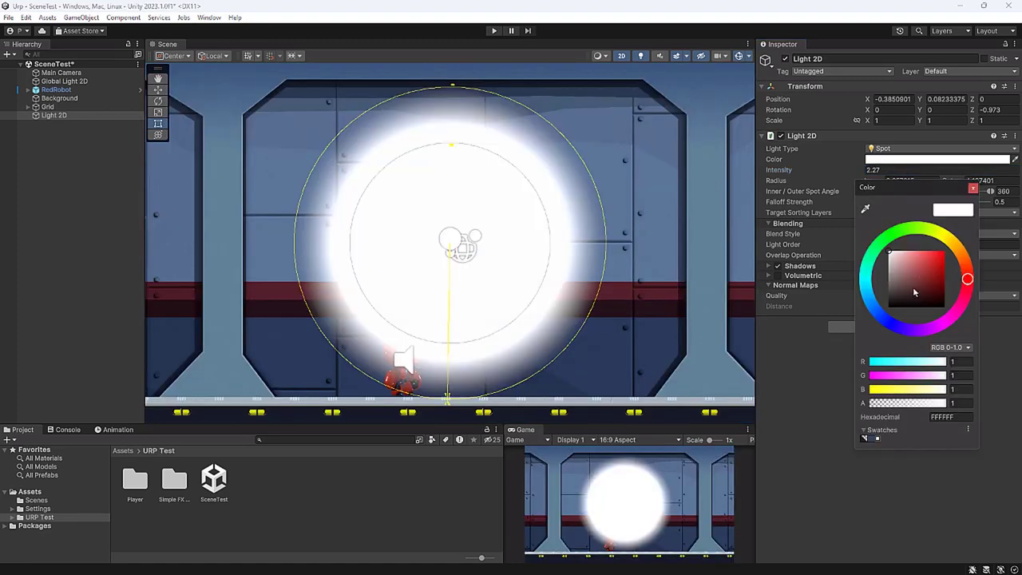
{"action": "left_click_drag", "start_coordinate": [931, 284], "coordinate": [938, 258]}
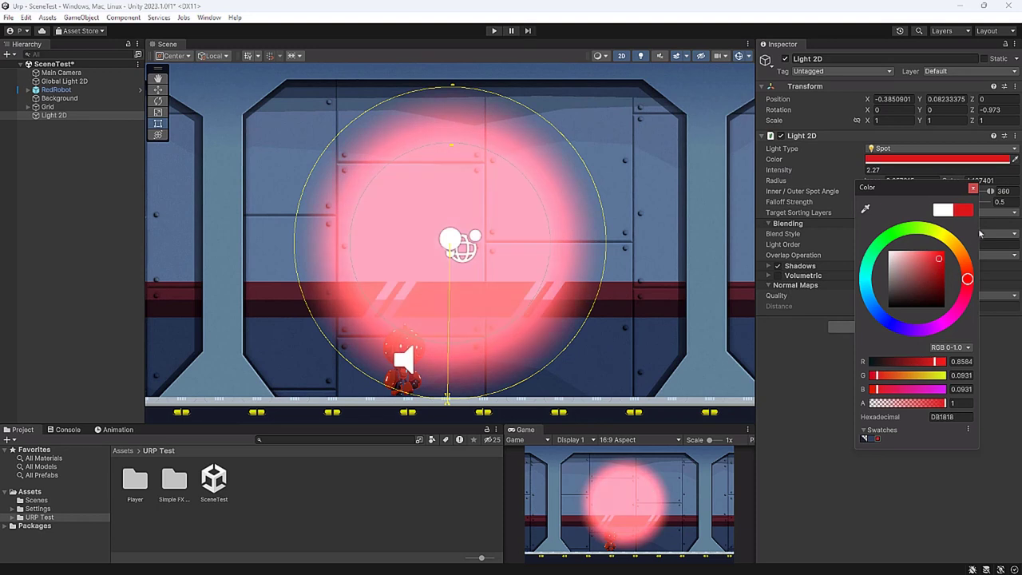
{"action": "left_click", "coordinate": [972, 188]}
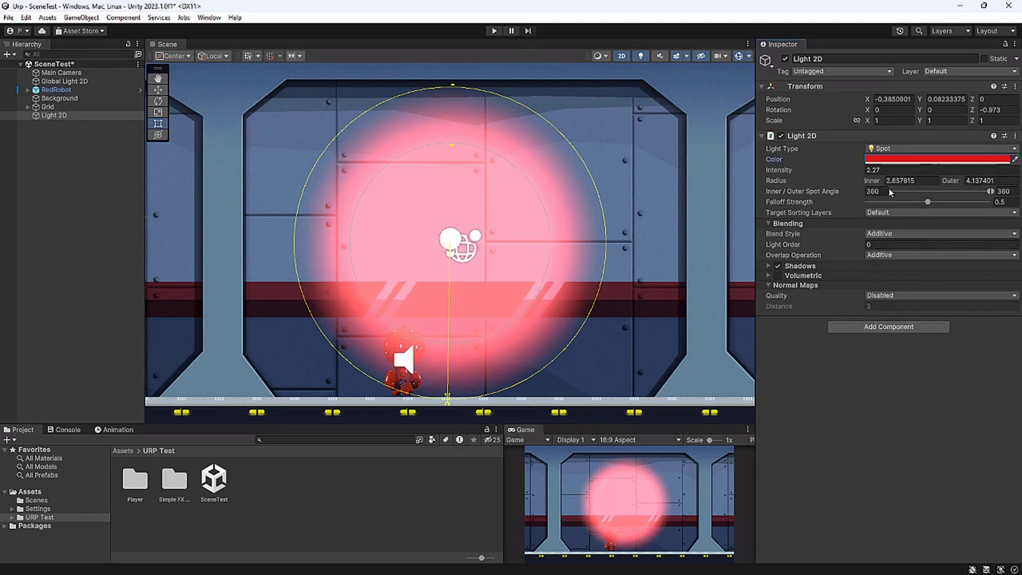
Set the blend style back to Multiply and select the Global Light 2D
{"action": "left_click", "coordinate": [890, 234]}
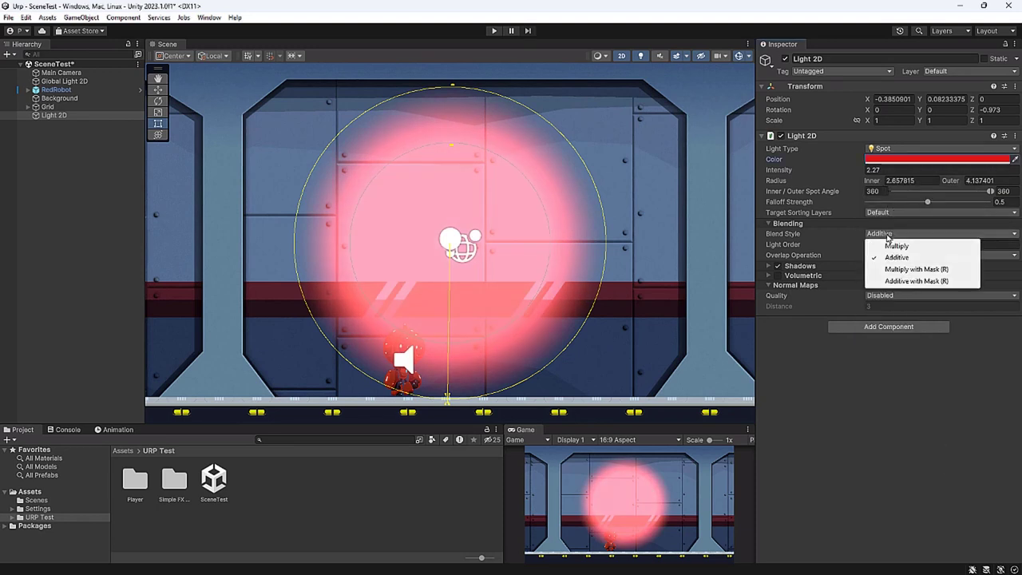
{"action": "left_click", "coordinate": [893, 245]}
{"action": "left_click", "coordinate": [892, 233]}
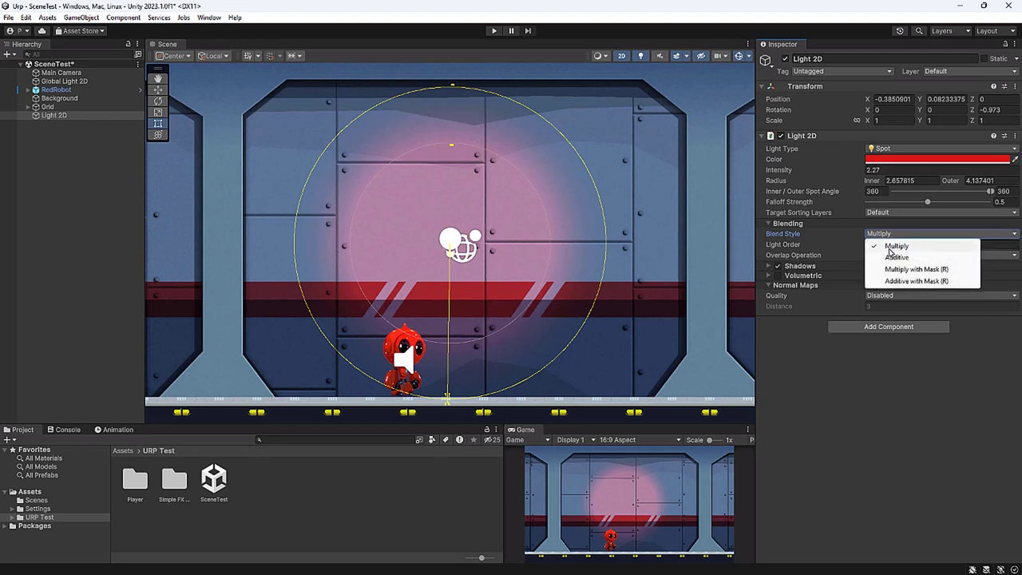
{"action": "left_click", "coordinate": [894, 246]}
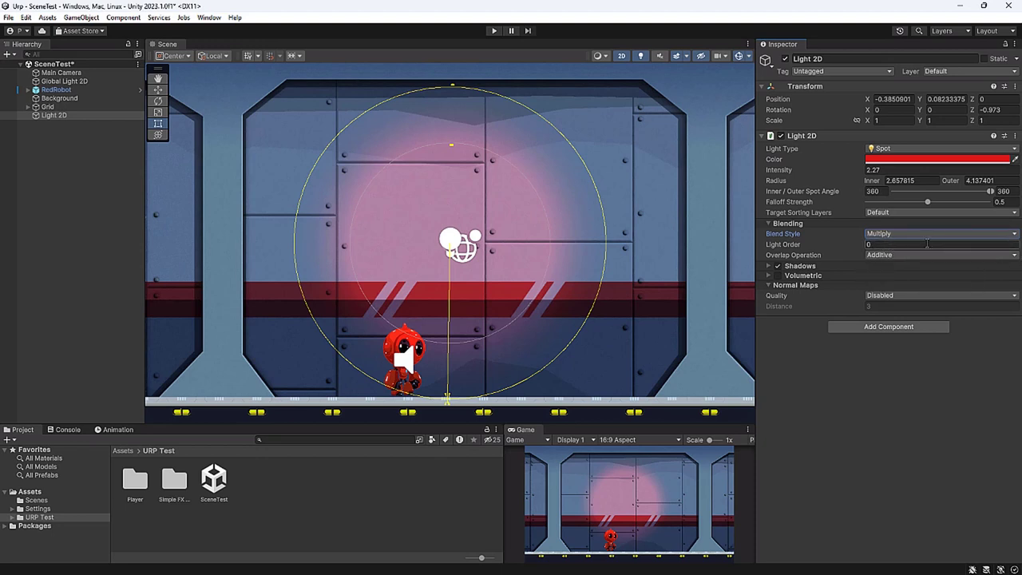
{"action": "left_click", "coordinate": [62, 81]}
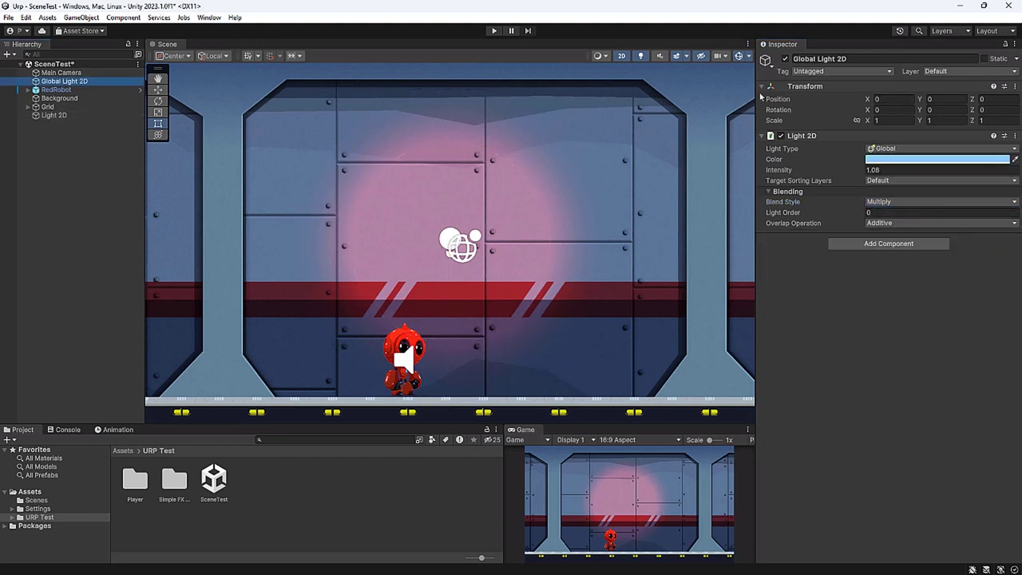
Disable the global light and make the spot light grey (DEDEDE) with reduced intensity
{"action": "left_click", "coordinate": [785, 59]}
{"action": "left_click", "coordinate": [54, 115]}
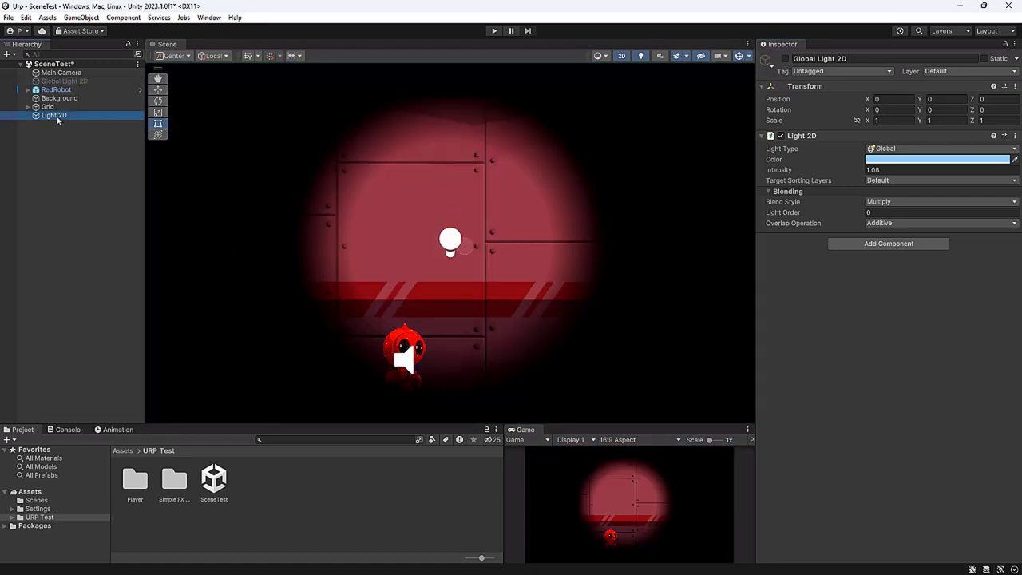
{"action": "left_click", "coordinate": [882, 159]}
{"action": "left_click_drag", "start_coordinate": [948, 234], "coordinate": [916, 229]}
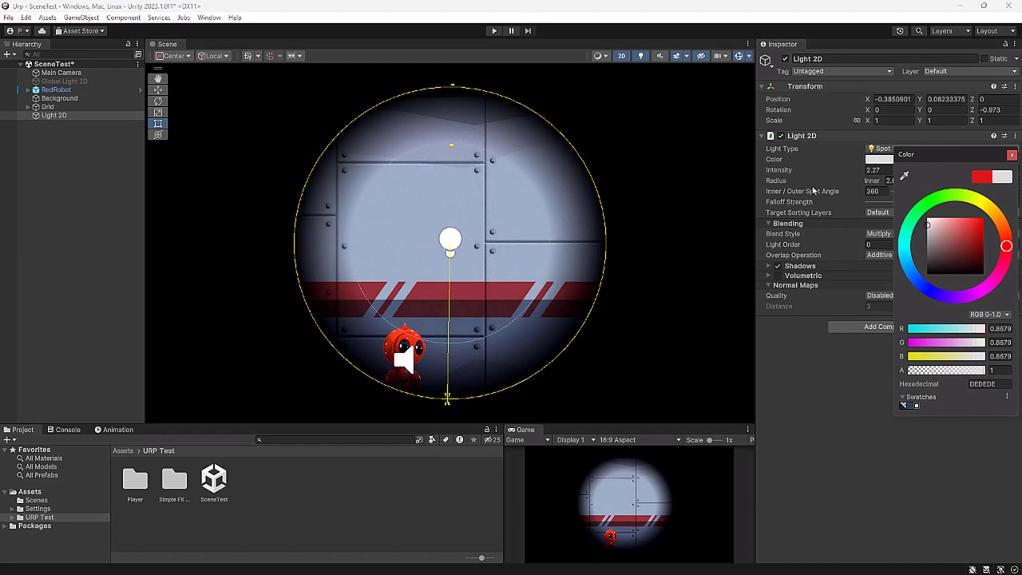
{"action": "left_click", "coordinate": [833, 169]}
{"action": "left_click_drag", "start_coordinate": [867, 171], "coordinate": [842, 176]}
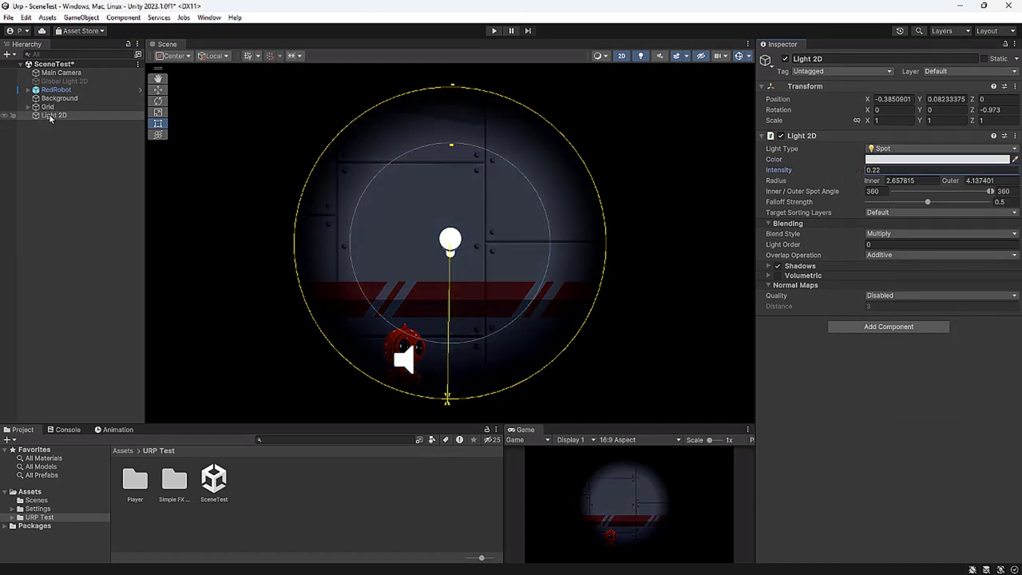
Parent the light to RedRobot at position 0,0, intensity 0.5, outer radius about 5.75
{"action": "left_click_drag", "start_coordinate": [48, 115], "coordinate": [66, 96]}
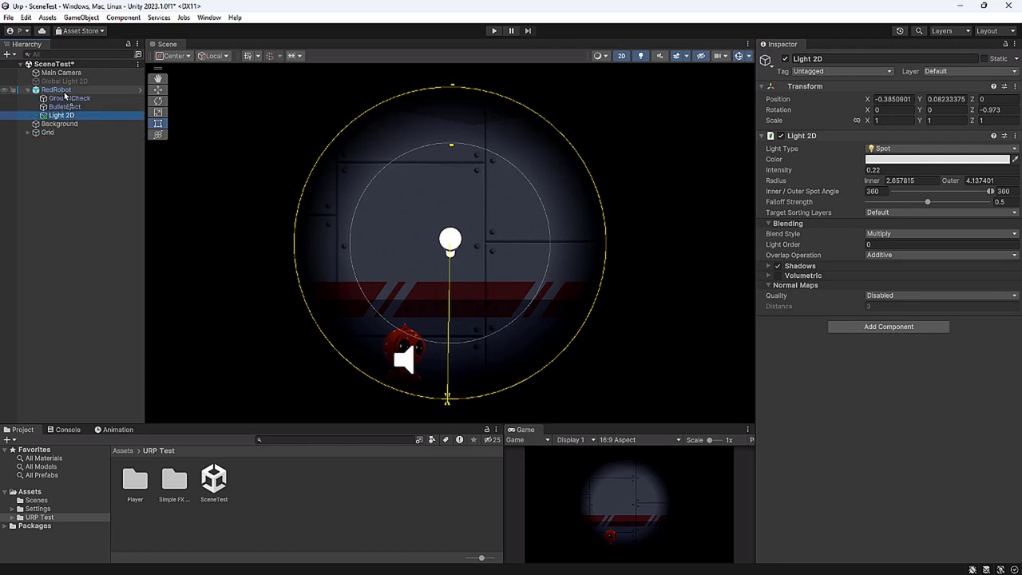
{"action": "left_click", "coordinate": [900, 100]}
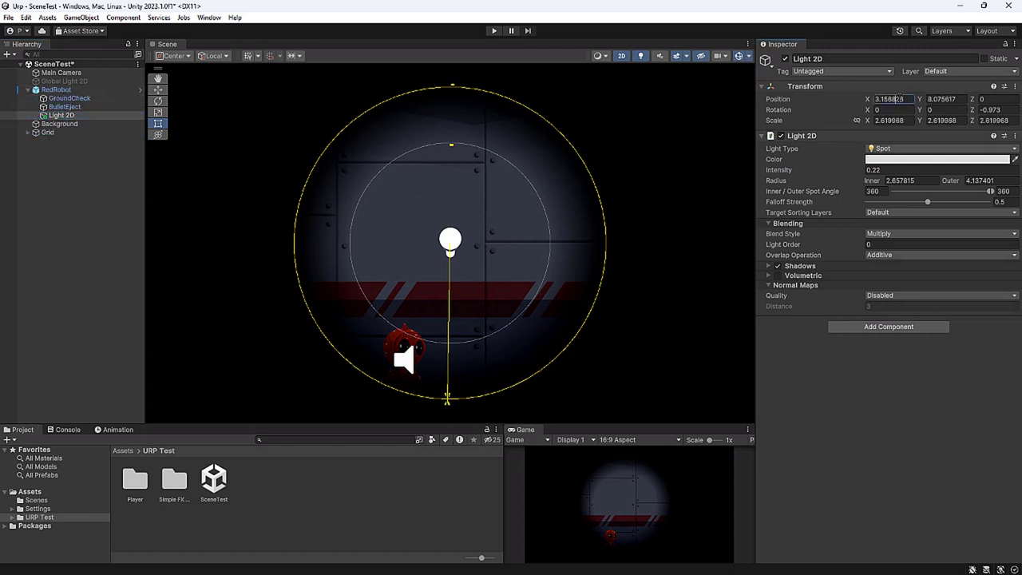
{"action": "type", "text": "0"}
{"action": "key", "text": "Tab"}
{"action": "type", "text": "0"}
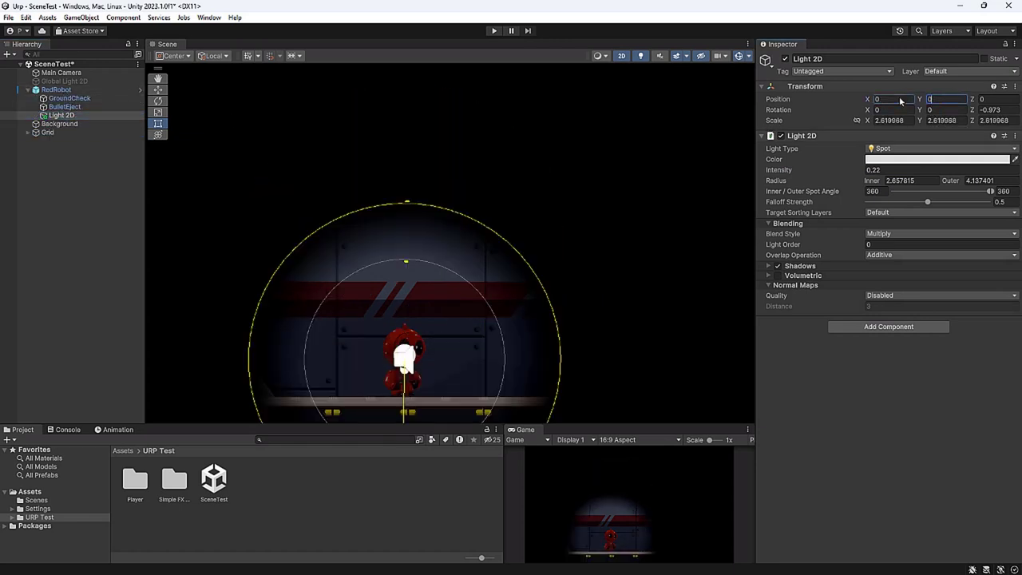
{"action": "left_click", "coordinate": [857, 170]}
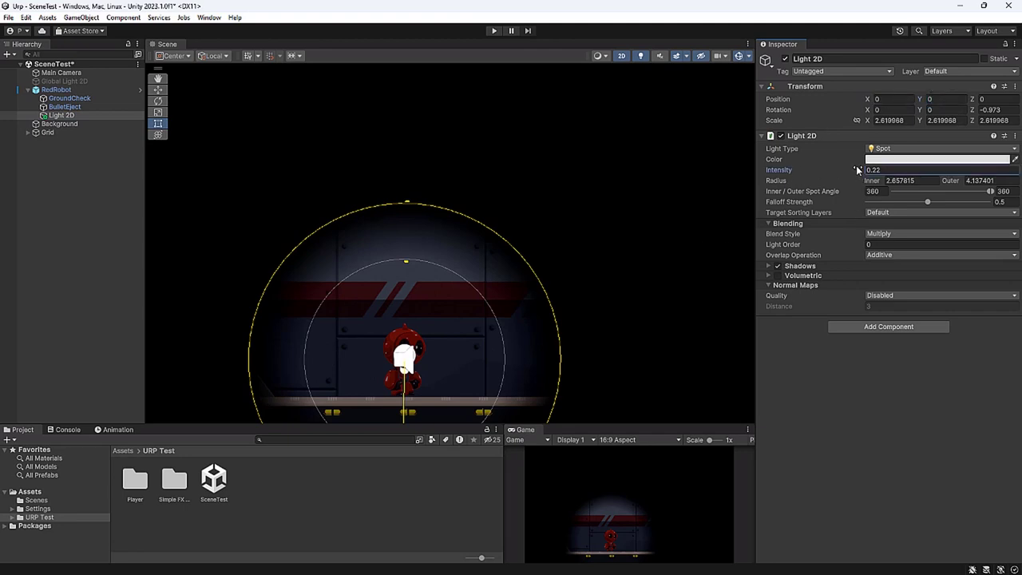
{"action": "type", "text": "0.5"}
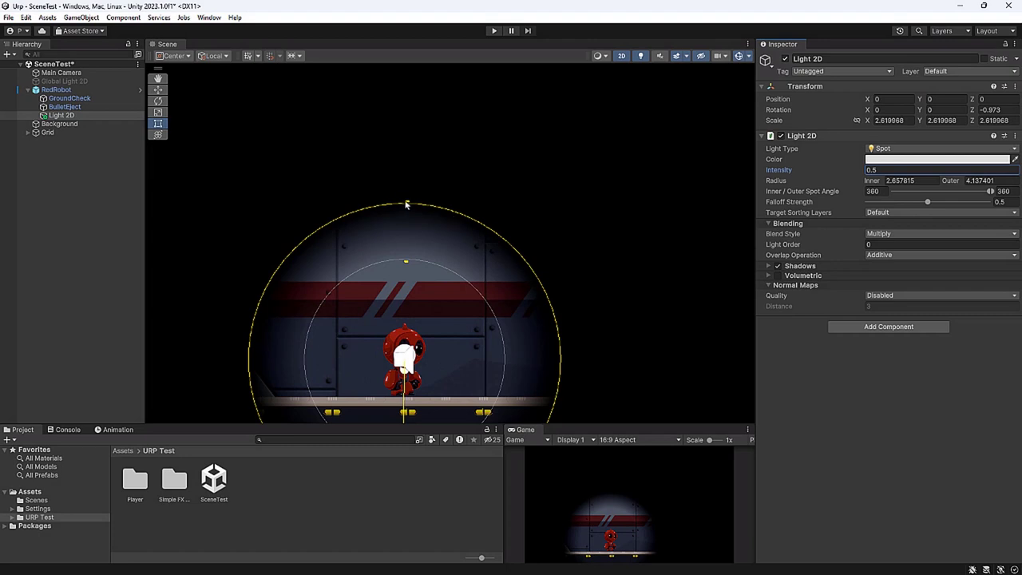
{"action": "left_click_drag", "start_coordinate": [405, 204], "coordinate": [411, 143]}
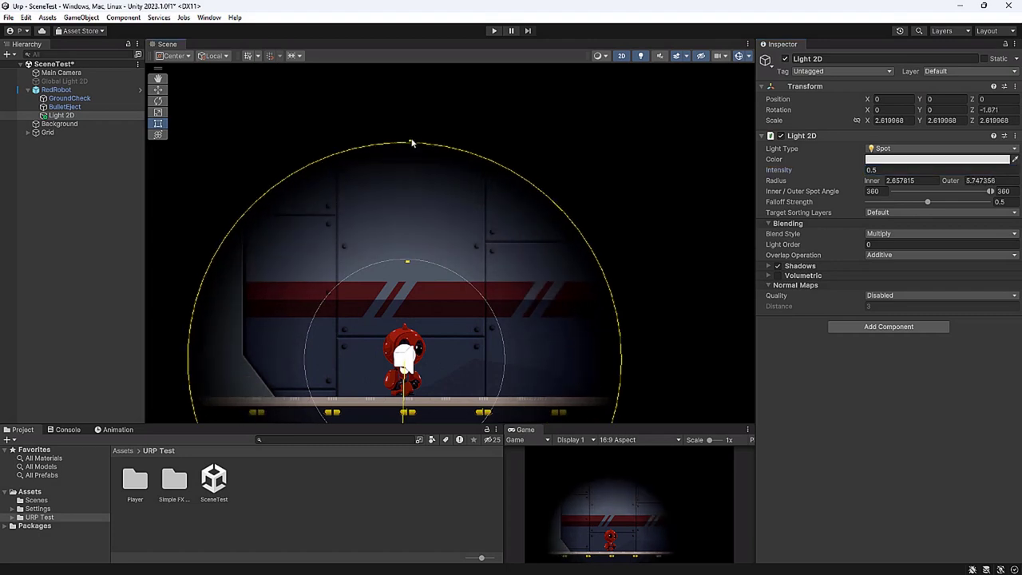
{"action": "left_click", "coordinate": [495, 31]}
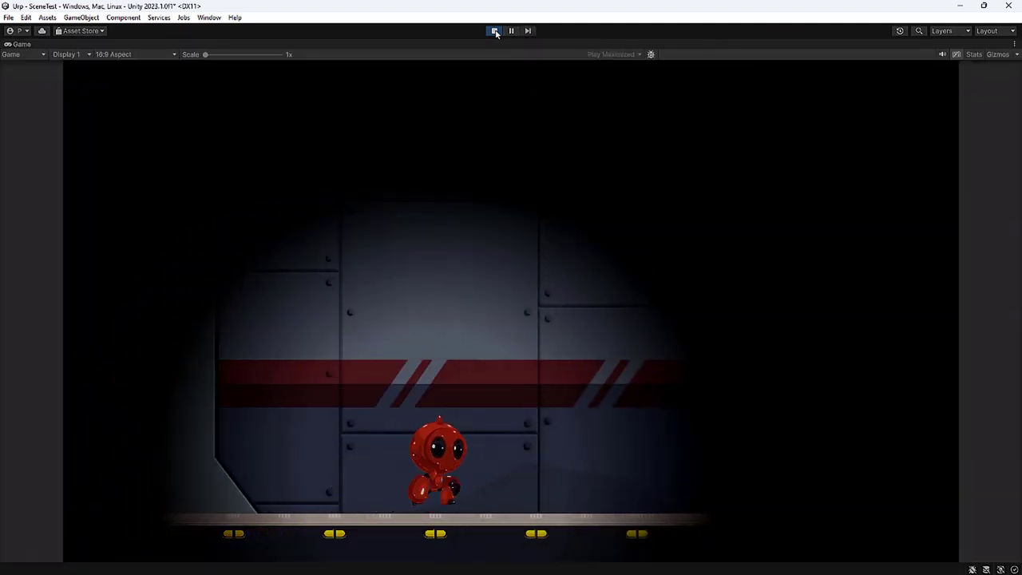
{"action": "key", "text": "Left"}
{"action": "key", "text": "space"}
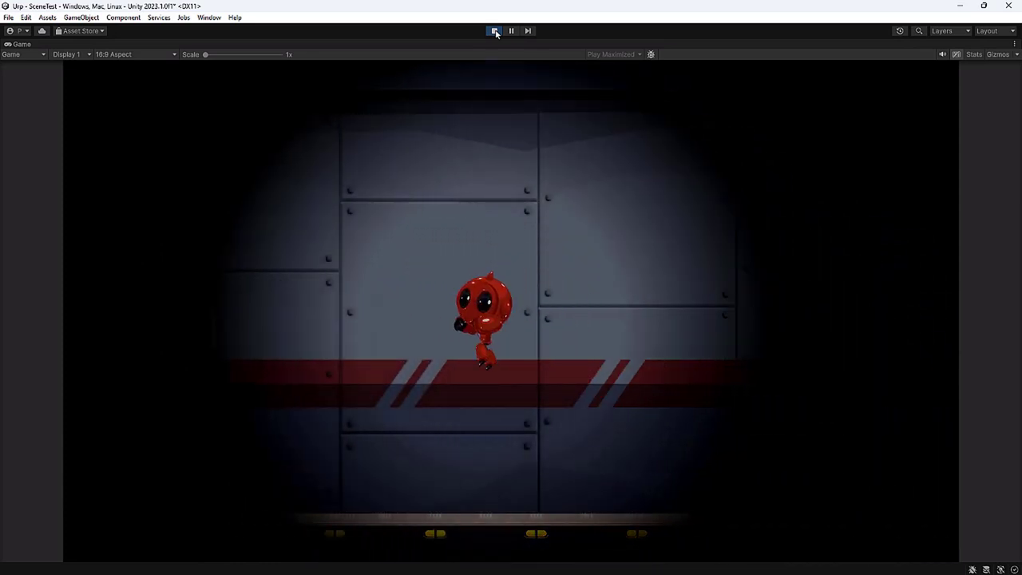
{"action": "key", "text": "Right"}
{"action": "key", "text": "space"}
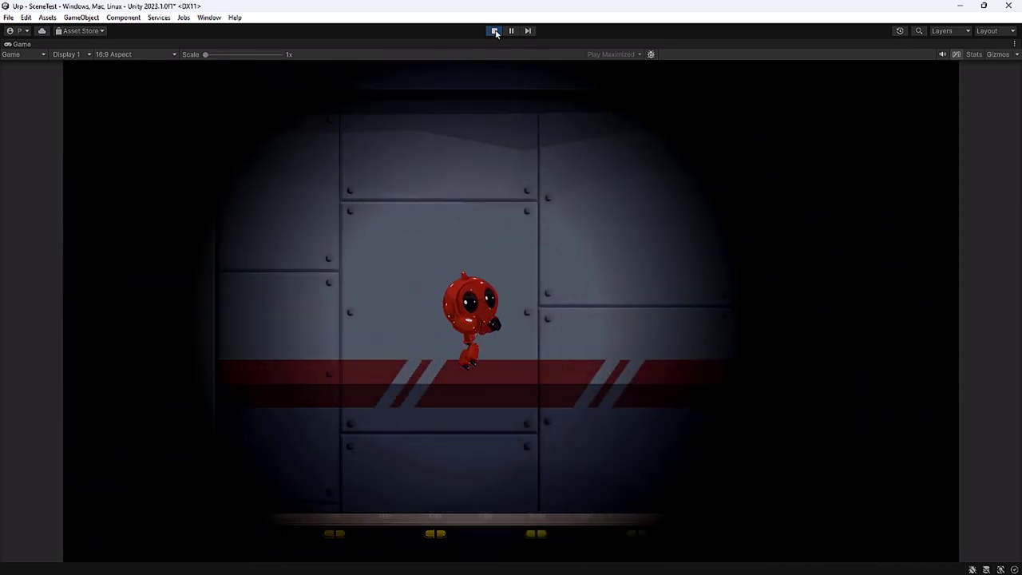
{"action": "key", "text": "Left"}
{"action": "key", "text": "space"}
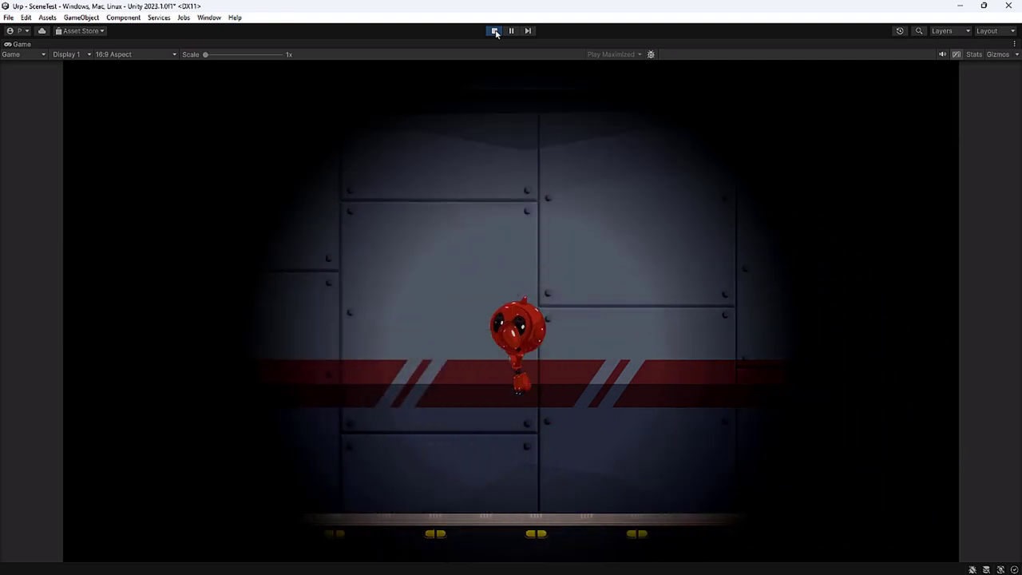
{"action": "left_click", "coordinate": [495, 30]}
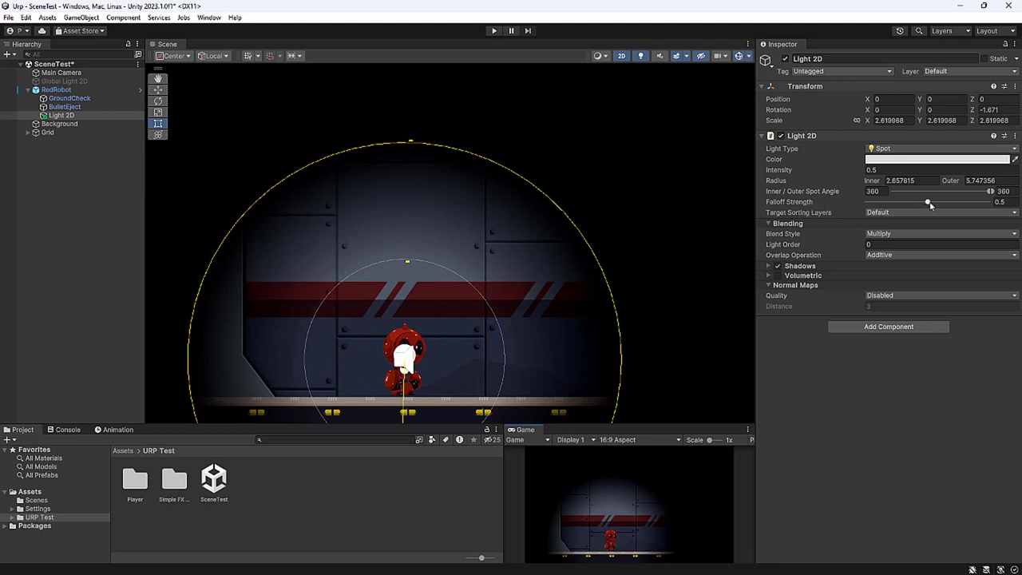
Unparent the spot light from RedRobot, move it onto the wall, and set falloff strength 0.684
{"action": "mouse_move", "coordinate": [926, 202]}
{"action": "left_mouse_down"}
{"action": "mouse_move", "coordinate": [881, 202]}
{"action": "mouse_move", "coordinate": [968, 202]}
{"action": "left_mouse_up"}
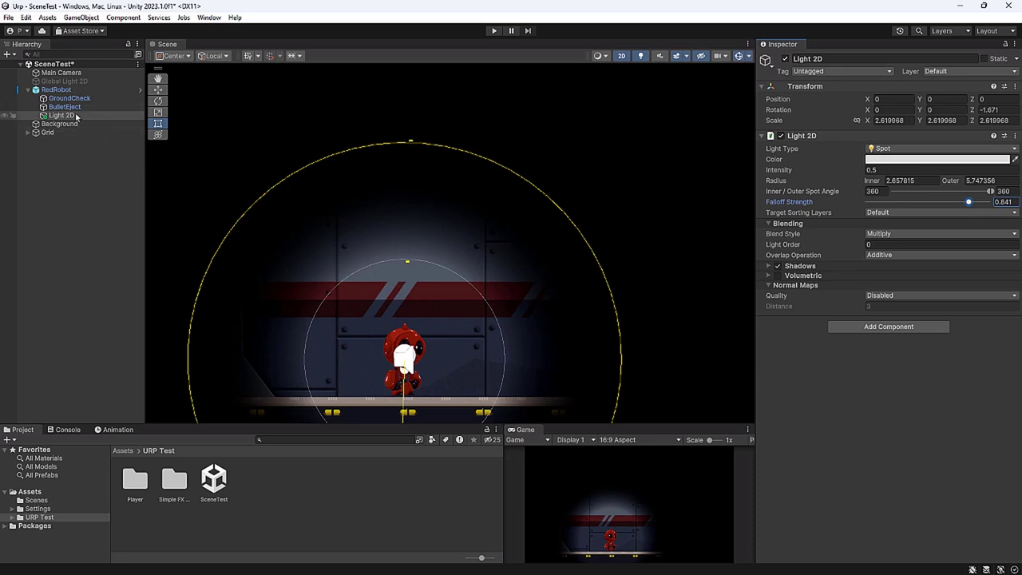
{"action": "left_click_drag", "start_coordinate": [61, 114], "coordinate": [64, 219]}
{"action": "left_click", "coordinate": [157, 90]}
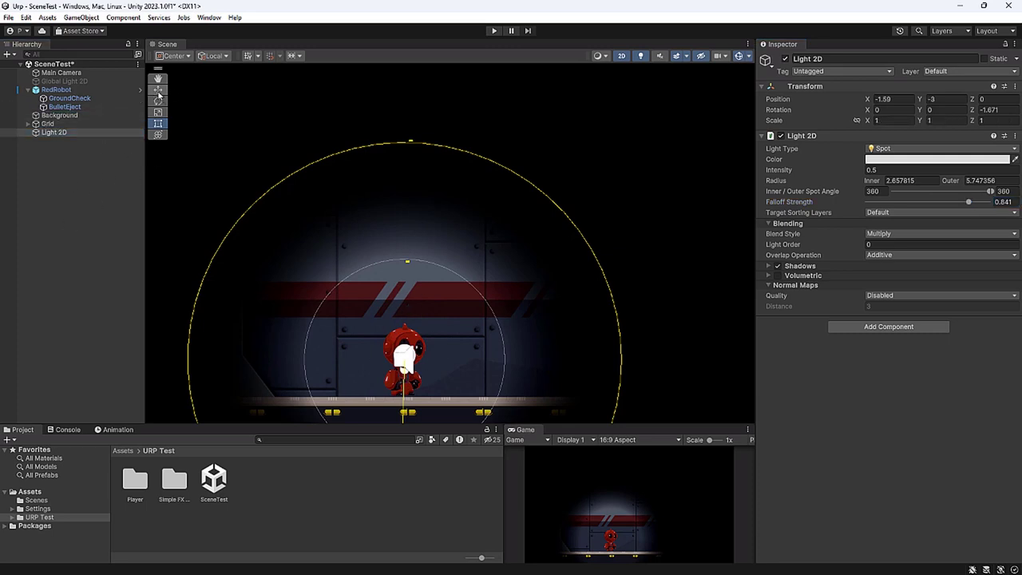
{"action": "left_click_drag", "start_coordinate": [409, 360], "coordinate": [479, 267]}
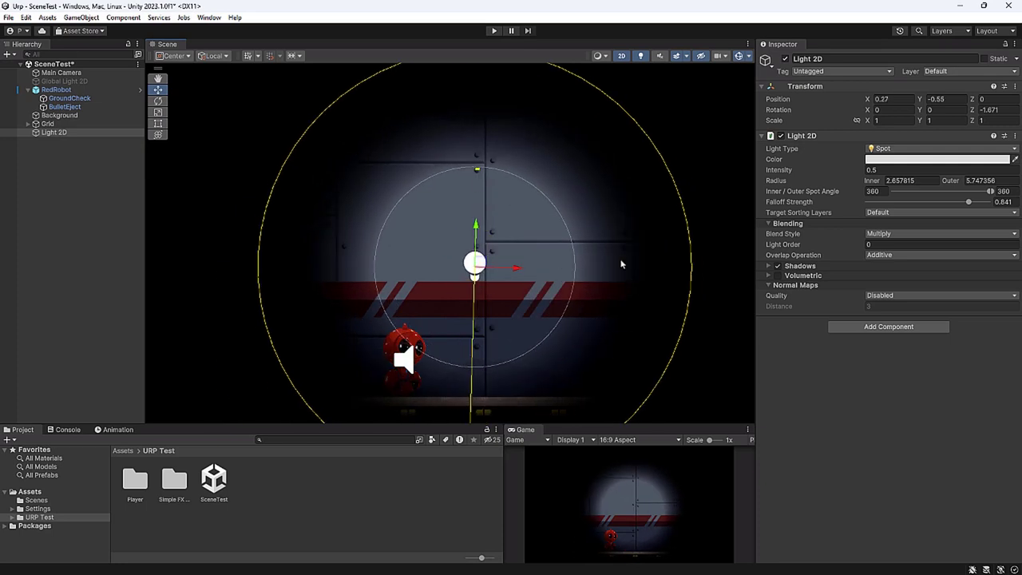
{"action": "left_click_drag", "start_coordinate": [969, 202], "coordinate": [950, 217]}
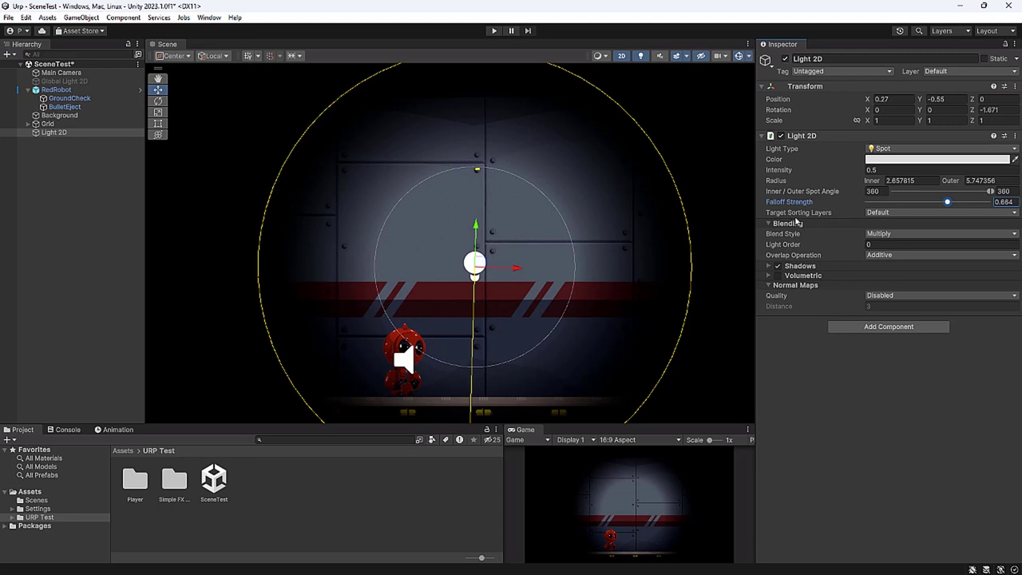
{"action": "mouse_move", "coordinate": [784, 219]}
Leave the spot light's shadows on and try the volumetric glow, then turn it off
{"action": "left_click", "coordinate": [767, 224]}
{"action": "left_click", "coordinate": [768, 234]}
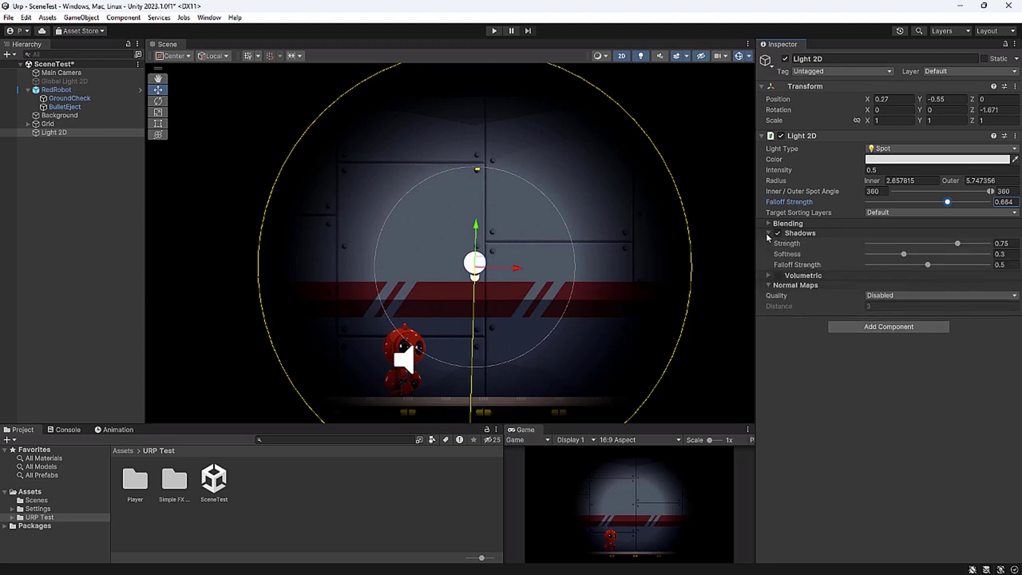
{"action": "left_click", "coordinate": [779, 233]}
{"action": "left_click", "coordinate": [779, 233]}
{"action": "left_click", "coordinate": [769, 233]}
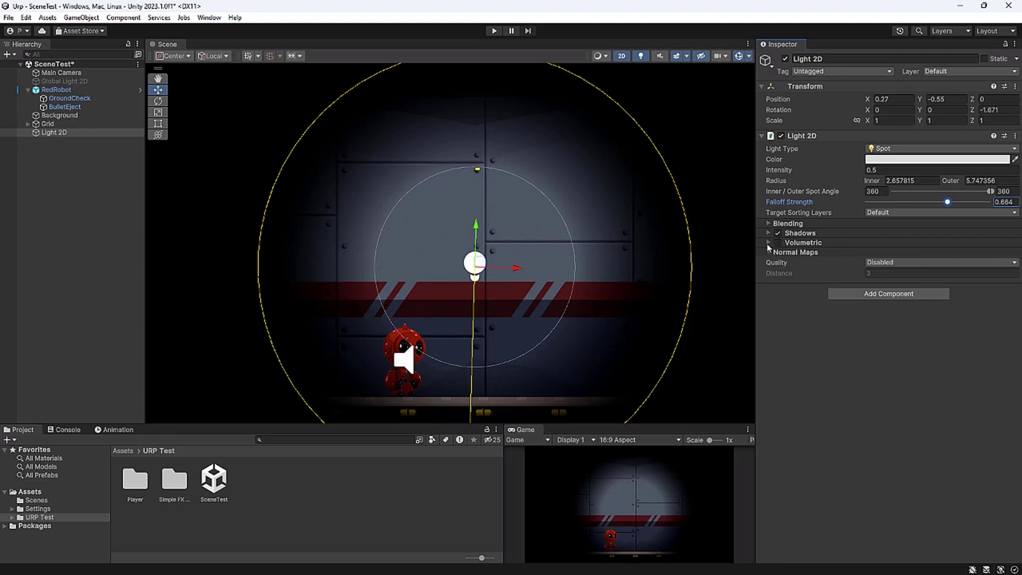
{"action": "left_click", "coordinate": [768, 244]}
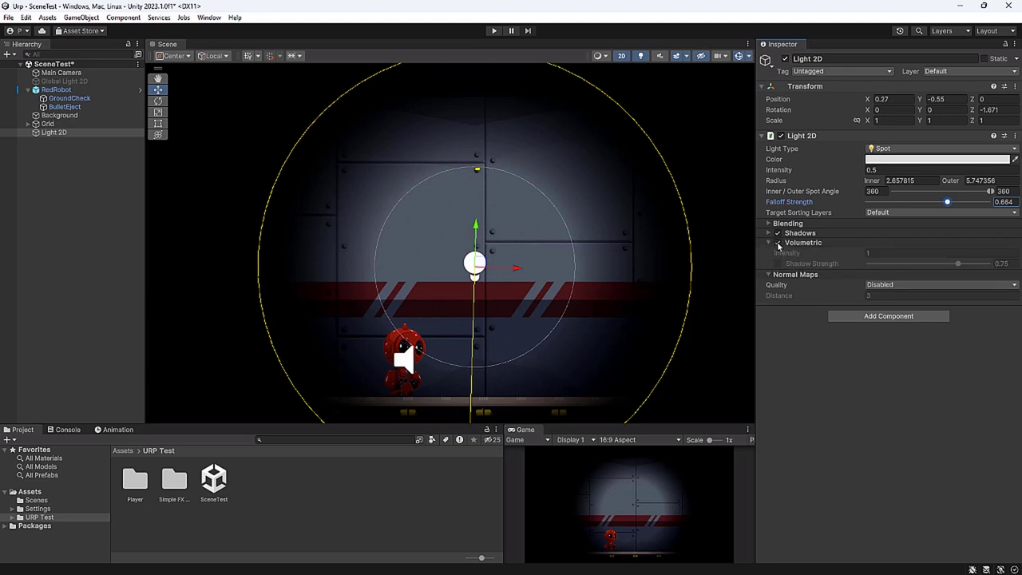
{"action": "left_click", "coordinate": [779, 242]}
{"action": "left_click_drag", "start_coordinate": [855, 259], "coordinate": [835, 260]}
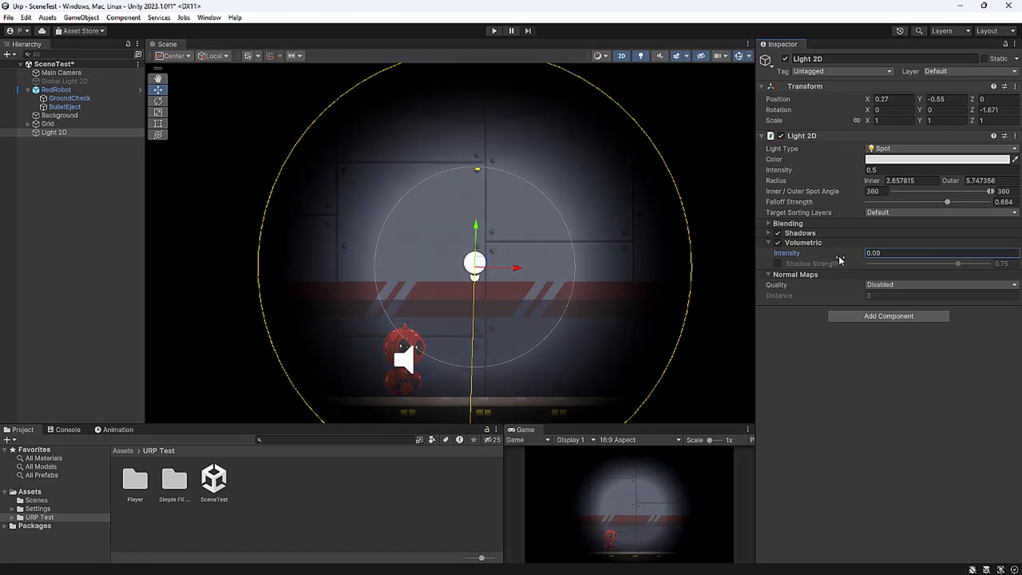
{"action": "left_click", "coordinate": [778, 242]}
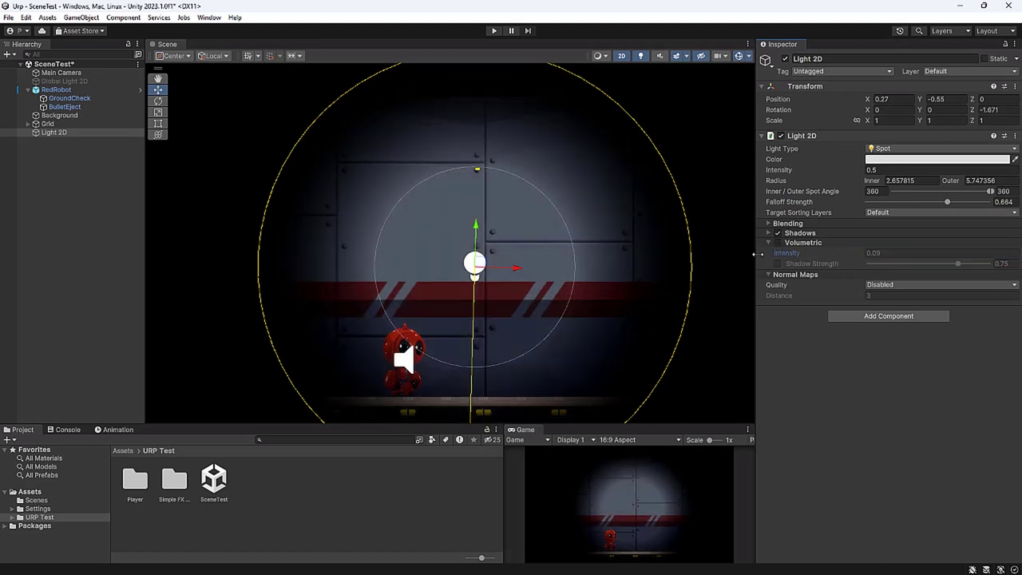
Set normal map quality to Accurate with a distance of 2.26
{"action": "left_click", "coordinate": [892, 287]}
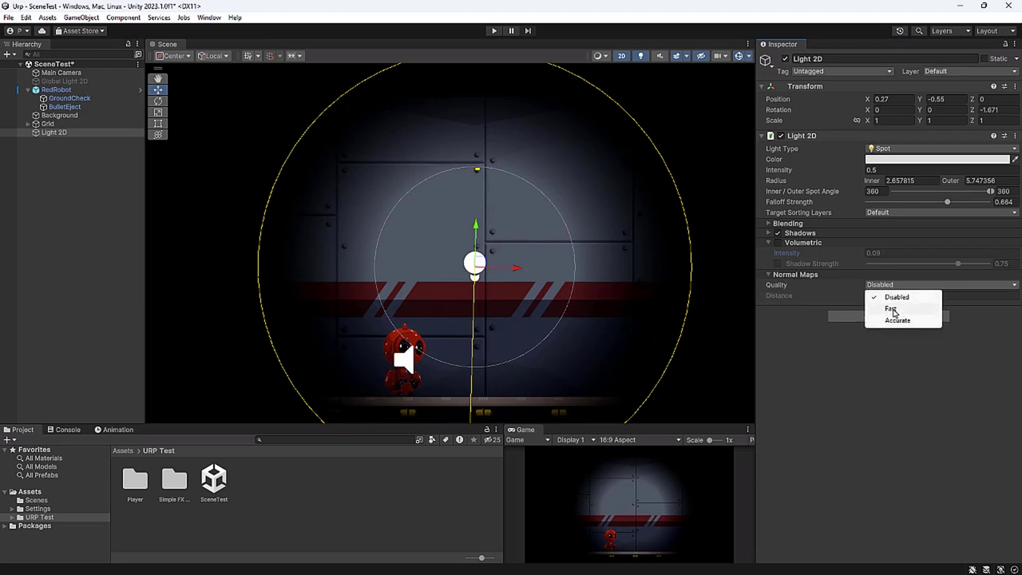
{"action": "left_click", "coordinate": [893, 310]}
{"action": "left_click", "coordinate": [886, 285]}
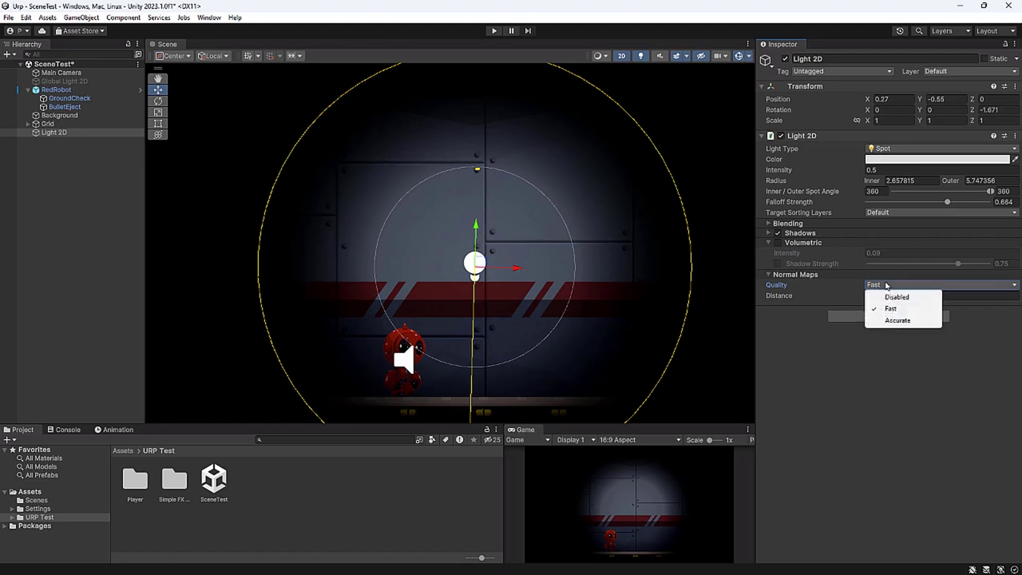
{"action": "left_click", "coordinate": [895, 321]}
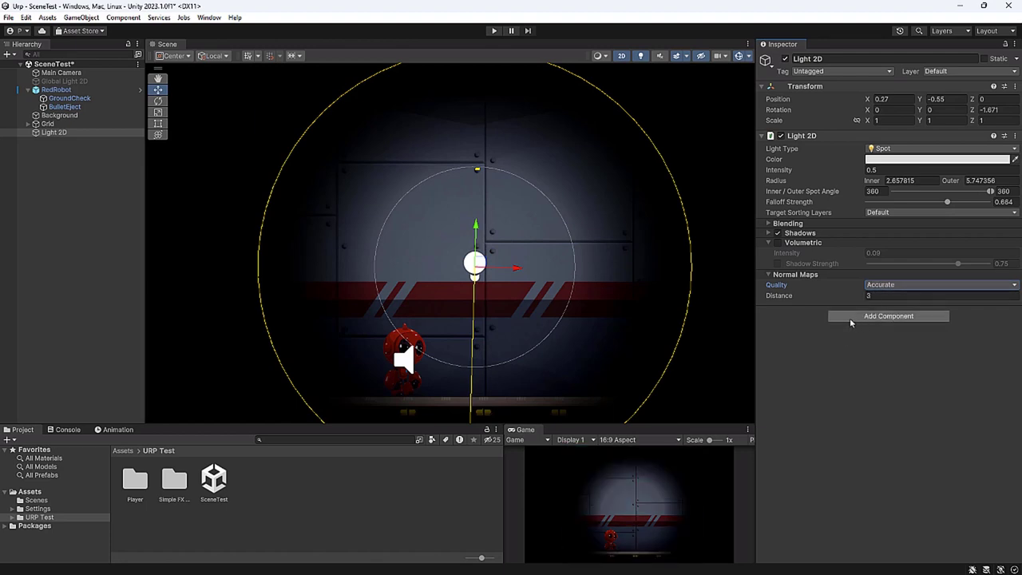
{"action": "mouse_move", "coordinate": [859, 297]}
{"action": "left_mouse_down"}
{"action": "mouse_move", "coordinate": [831, 303]}
{"action": "mouse_move", "coordinate": [862, 311]}
{"action": "mouse_move", "coordinate": [806, 313]}
{"action": "mouse_move", "coordinate": [815, 305]}
{"action": "mouse_move", "coordinate": [850, 389]}
{"action": "left_mouse_up"}
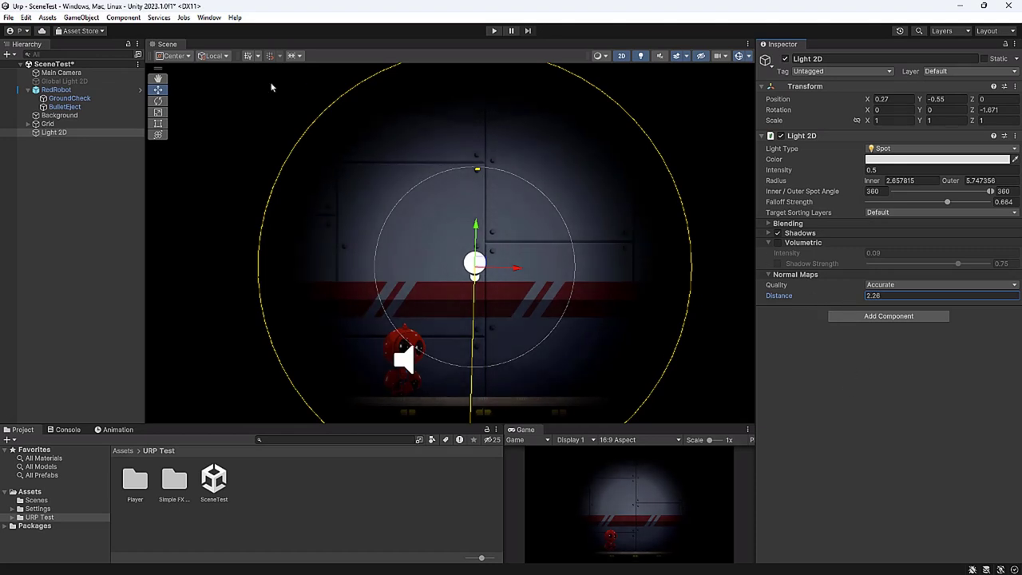
{"action": "left_click", "coordinate": [56, 133]}
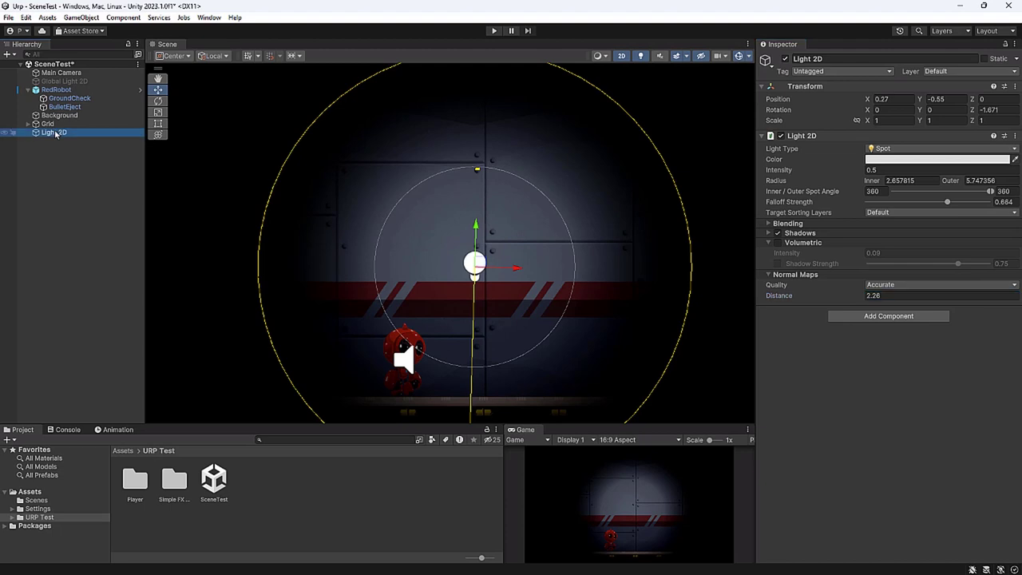
Delete the spot light and add a square Freeform Light 2D
{"action": "key", "text": "Delete"}
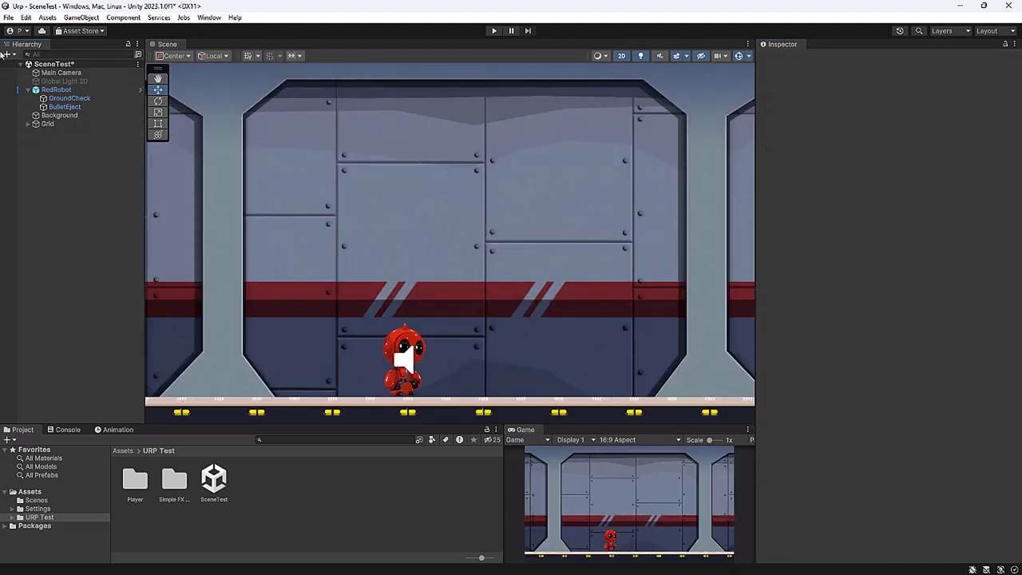
{"action": "left_click", "coordinate": [8, 54]}
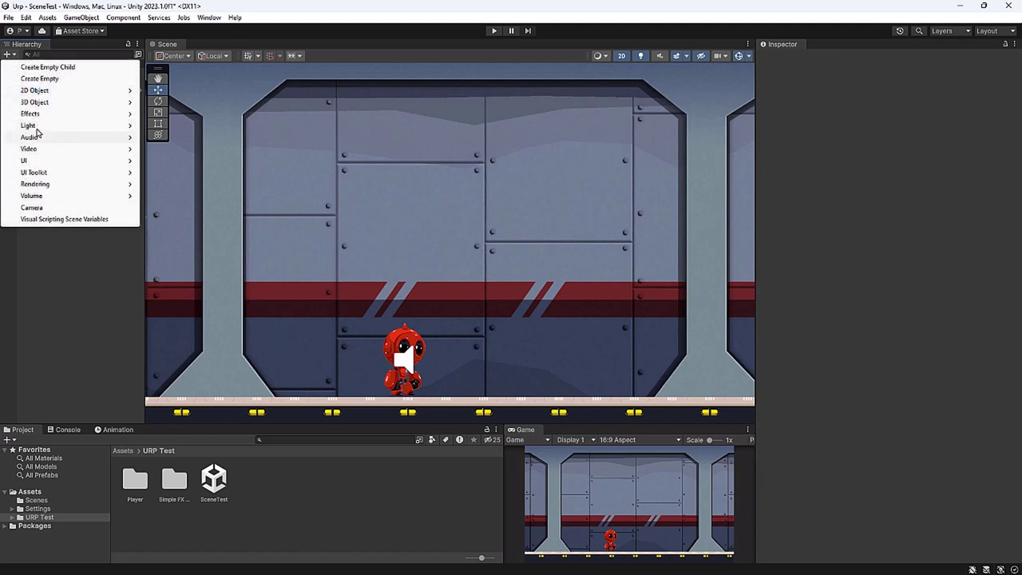
{"action": "mouse_move", "coordinate": [36, 128]}
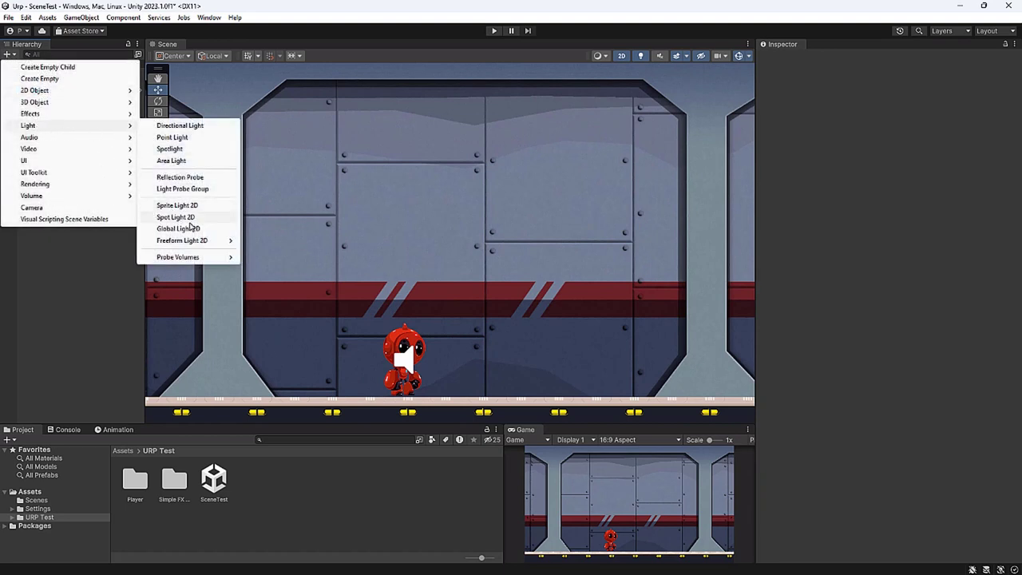
{"action": "mouse_move", "coordinate": [182, 241]}
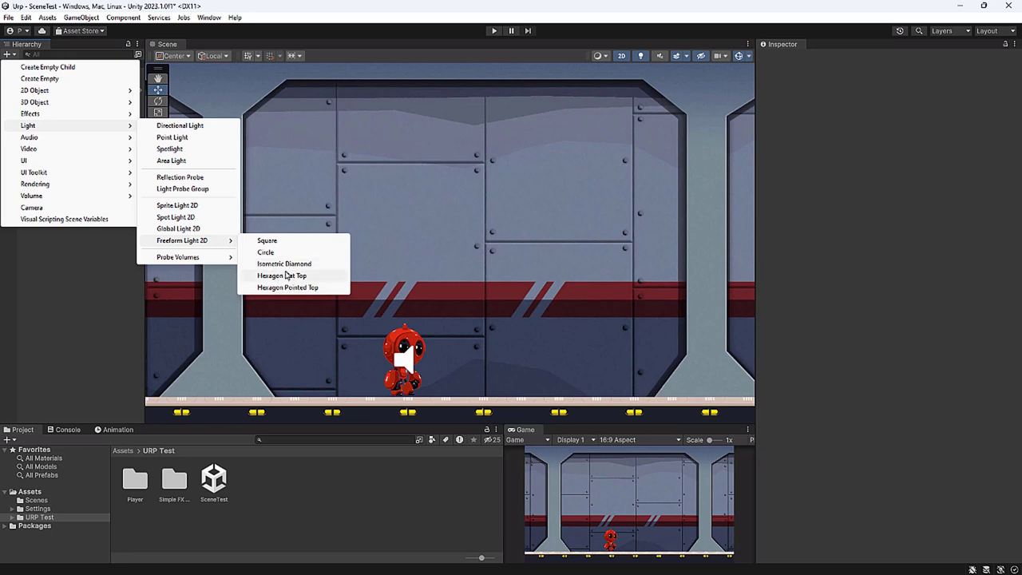
{"action": "left_click", "coordinate": [268, 241]}
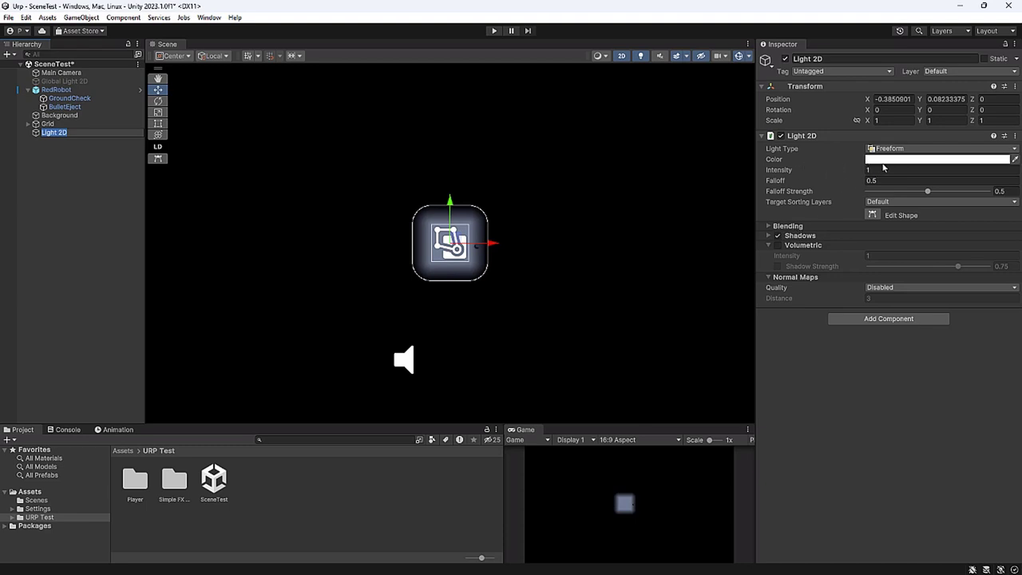
Colour the freeform light blue (3C5CC3) and raise its intensity to 3.36
{"action": "left_click", "coordinate": [885, 166]}
{"action": "mouse_move", "coordinate": [944, 233]}
{"action": "left_mouse_down"}
{"action": "mouse_move", "coordinate": [921, 263]}
{"action": "mouse_move", "coordinate": [958, 227]}
{"action": "left_mouse_up"}
{"action": "left_click", "coordinate": [915, 289]}
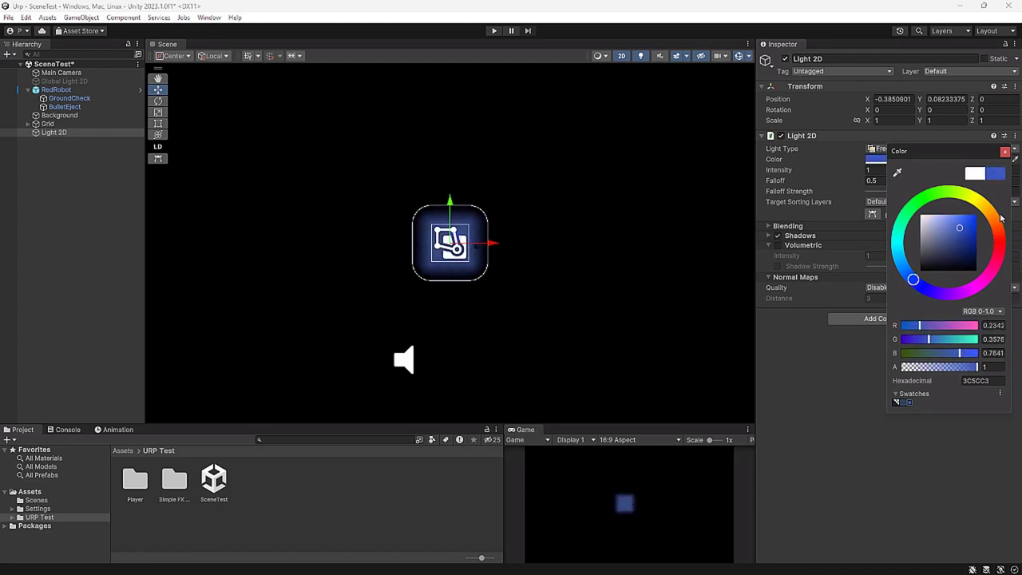
{"action": "left_click", "coordinate": [1004, 152]}
{"action": "left_click_drag", "start_coordinate": [860, 174], "coordinate": [930, 192]}
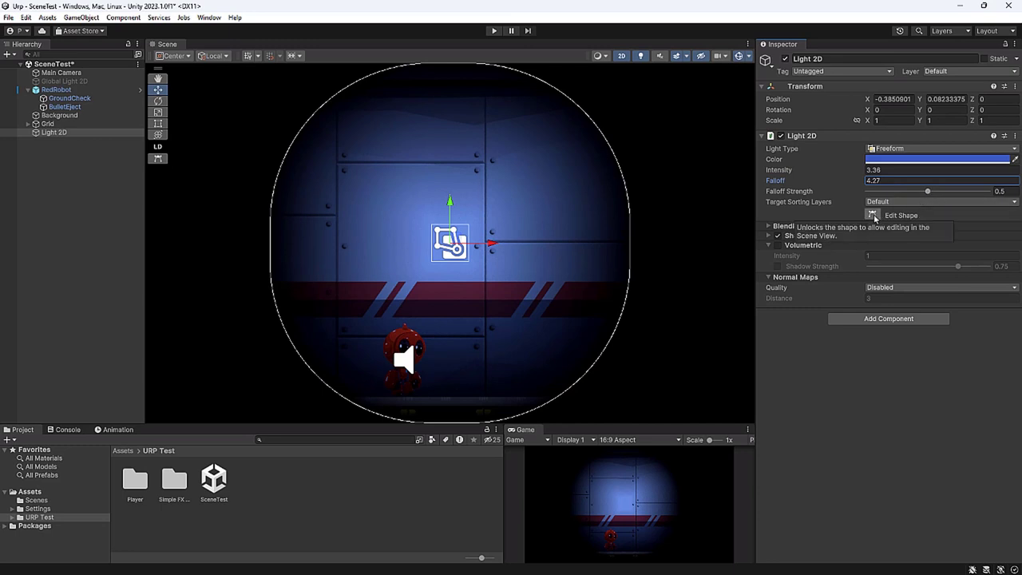
Enable shape editing and pull the freeform light's corners outward
{"action": "left_click", "coordinate": [872, 215]}
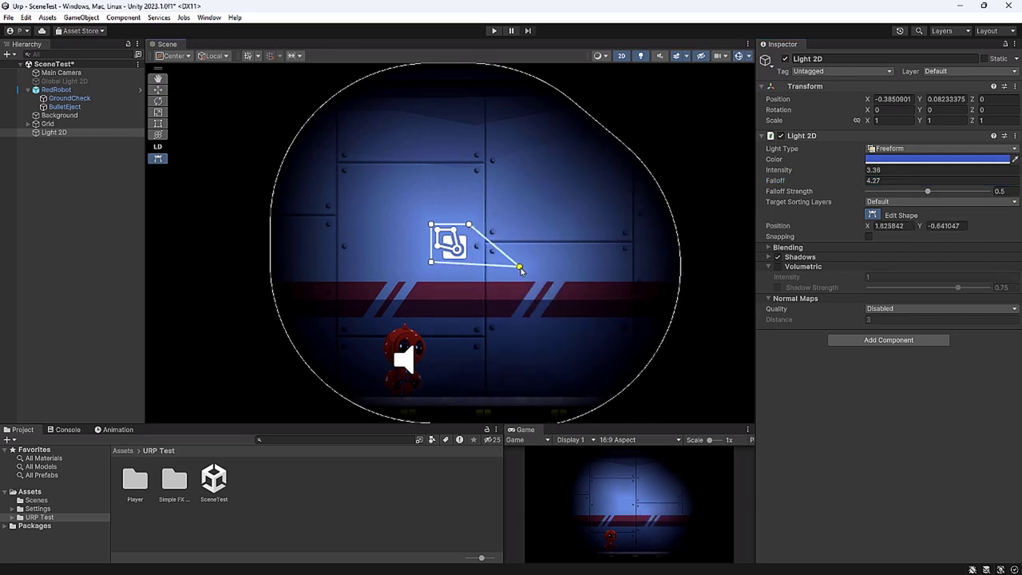
{"action": "left_click_drag", "start_coordinate": [469, 264], "coordinate": [574, 240]}
{"action": "left_click_drag", "start_coordinate": [431, 224], "coordinate": [398, 192]}
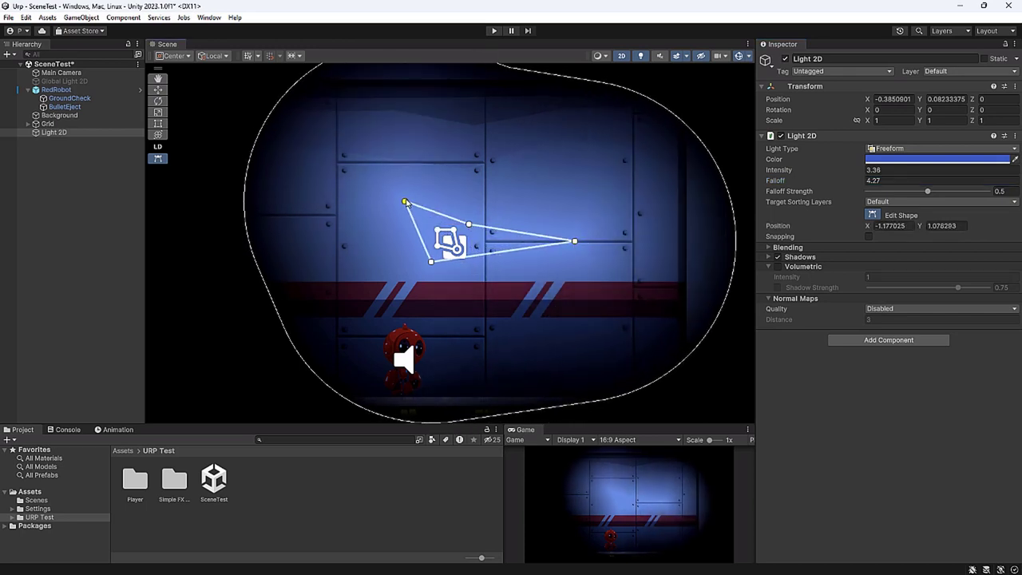
{"action": "left_click_drag", "start_coordinate": [431, 264], "coordinate": [352, 283]}
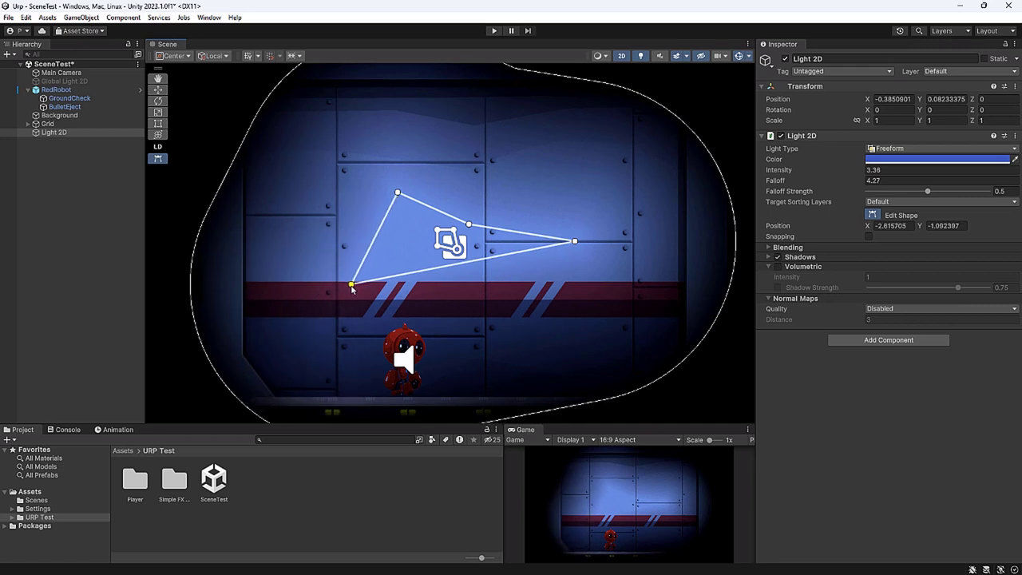
Add vertices to finish a spiky star outline, then start the game
{"action": "left_click_drag", "start_coordinate": [469, 226], "coordinate": [495, 189]}
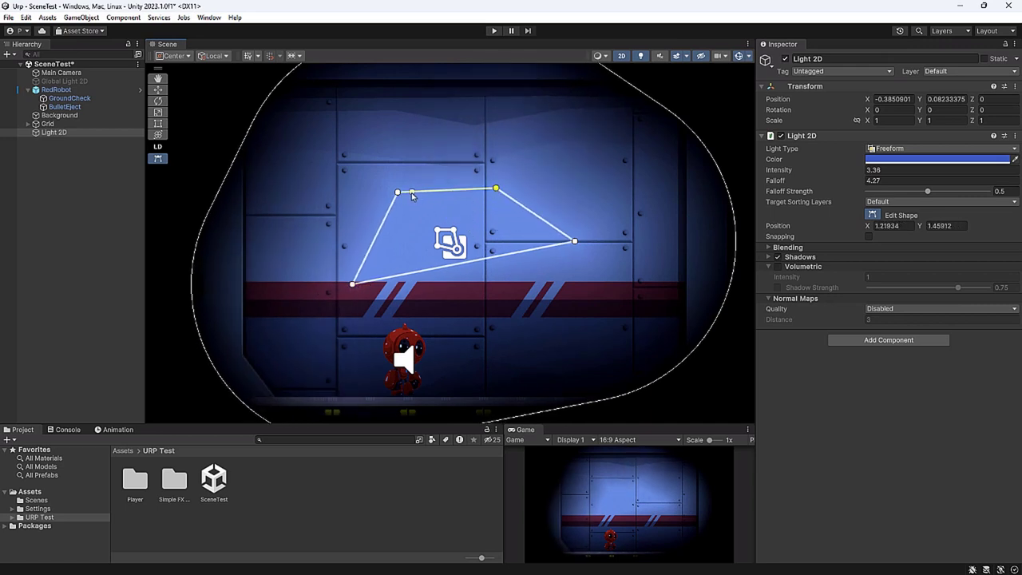
{"action": "left_click_drag", "start_coordinate": [415, 192], "coordinate": [441, 232]}
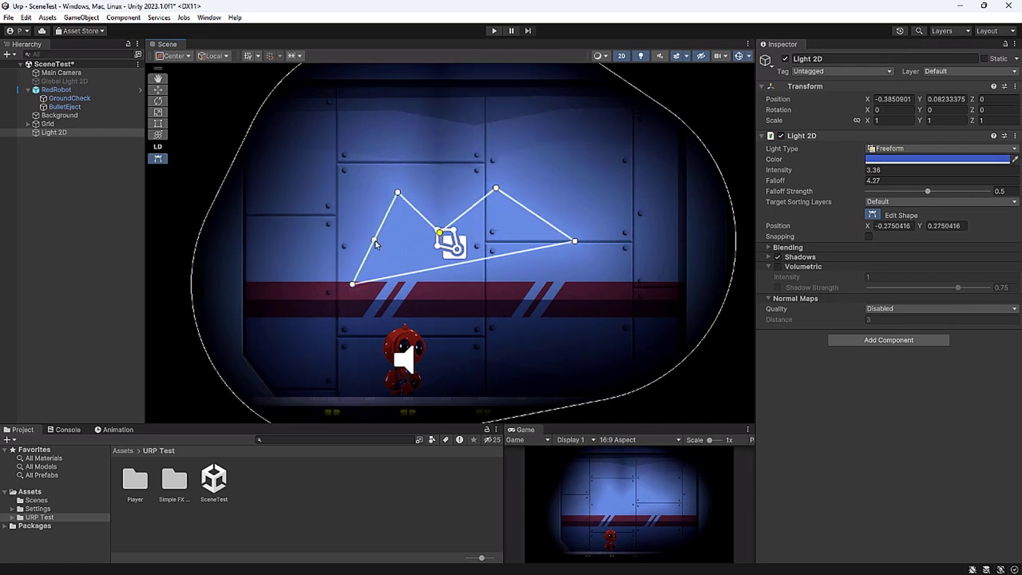
{"action": "mouse_move", "coordinate": [375, 238]}
{"action": "left_mouse_down"}
{"action": "mouse_move", "coordinate": [394, 253]}
{"action": "mouse_move", "coordinate": [410, 244]}
{"action": "left_mouse_up"}
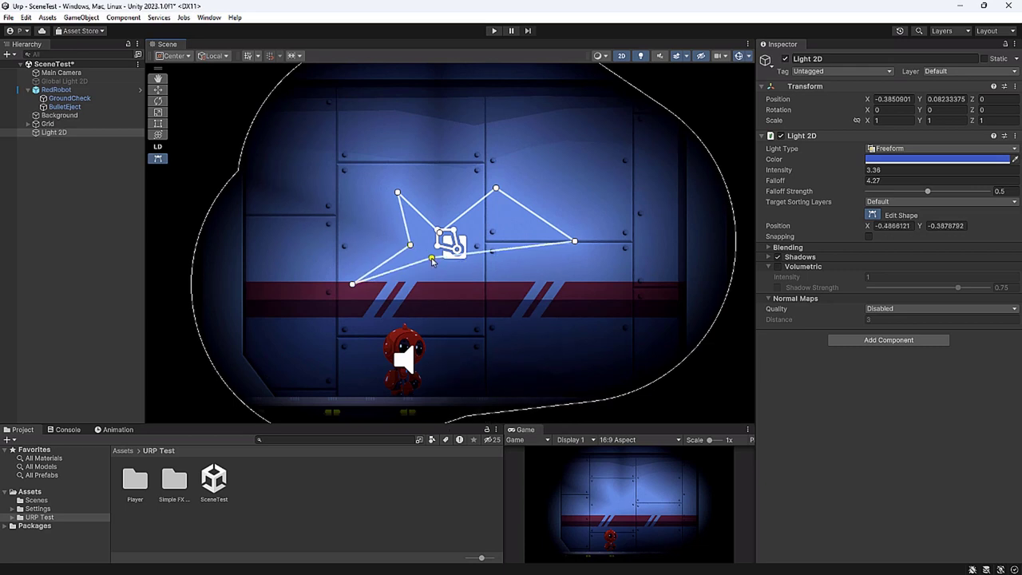
{"action": "left_click_drag", "start_coordinate": [502, 253], "coordinate": [508, 285]}
{"action": "mouse_move", "coordinate": [535, 214]}
{"action": "left_mouse_down"}
{"action": "mouse_move", "coordinate": [511, 234]}
{"action": "mouse_move", "coordinate": [509, 261]}
{"action": "left_mouse_up"}
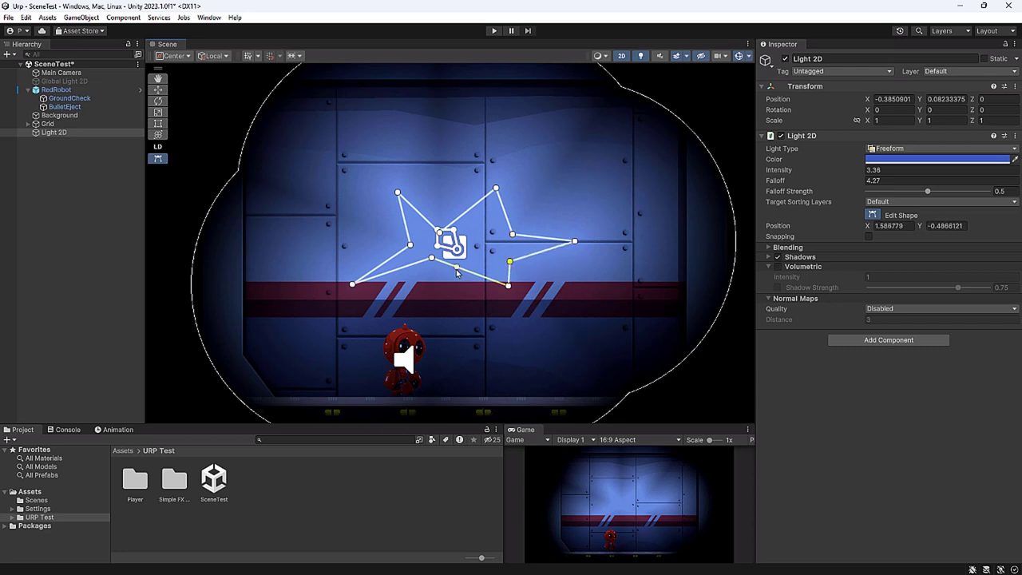
{"action": "left_click_drag", "start_coordinate": [431, 257], "coordinate": [468, 257]}
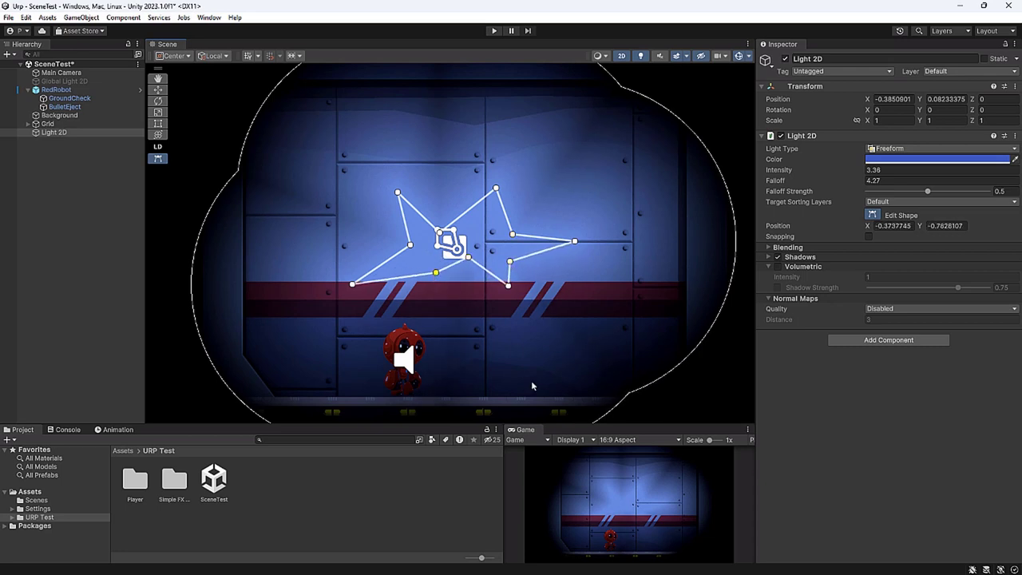
{"action": "left_click", "coordinate": [494, 31]}
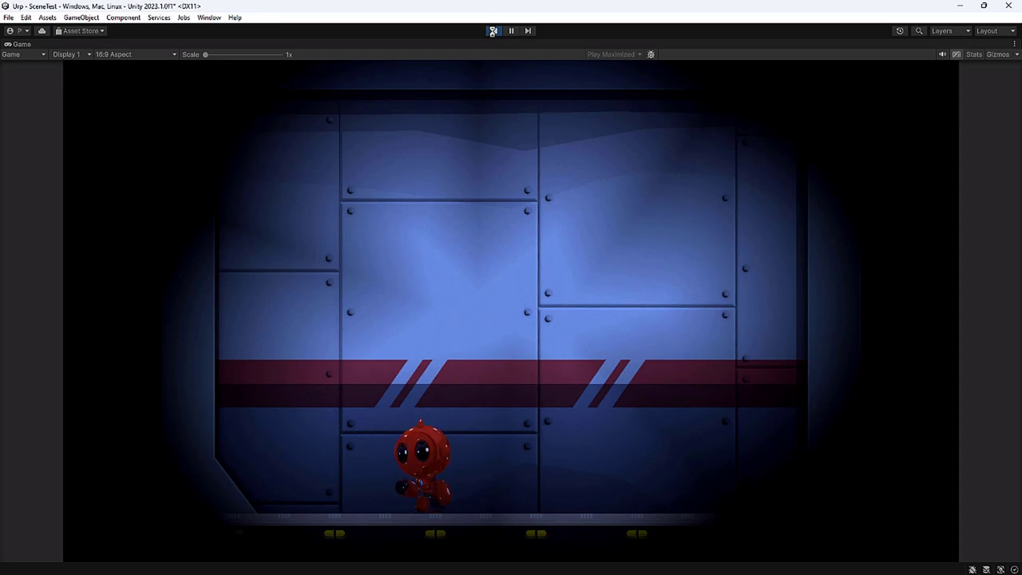
Run and jump the robot left and right, stop play mode, and delete the freeform light
{"action": "key", "text": "Right"}
{"action": "key", "text": "space"}
{"action": "key", "text": "Left"}
{"action": "key", "text": "space"}
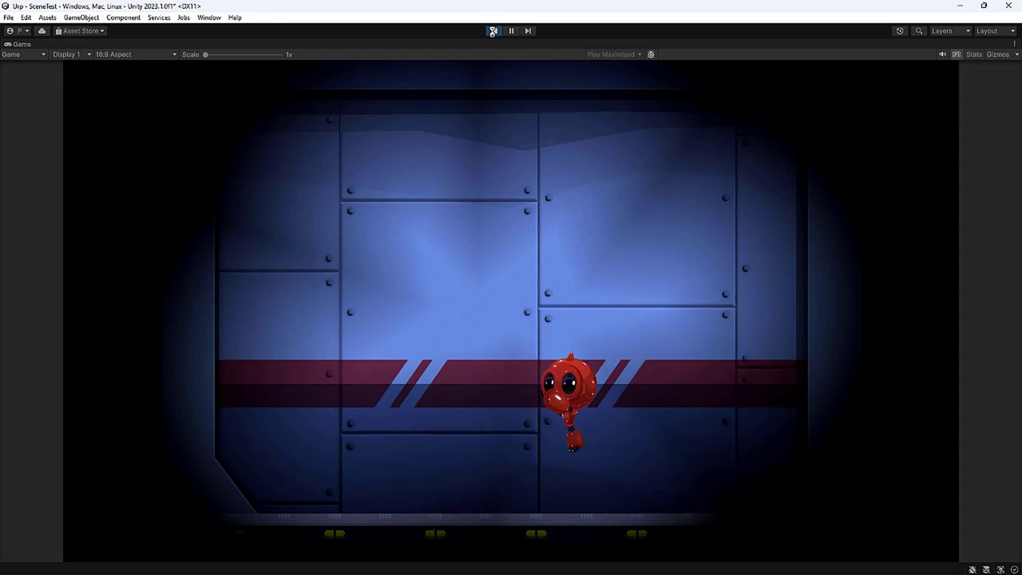
{"action": "key", "text": "Right"}
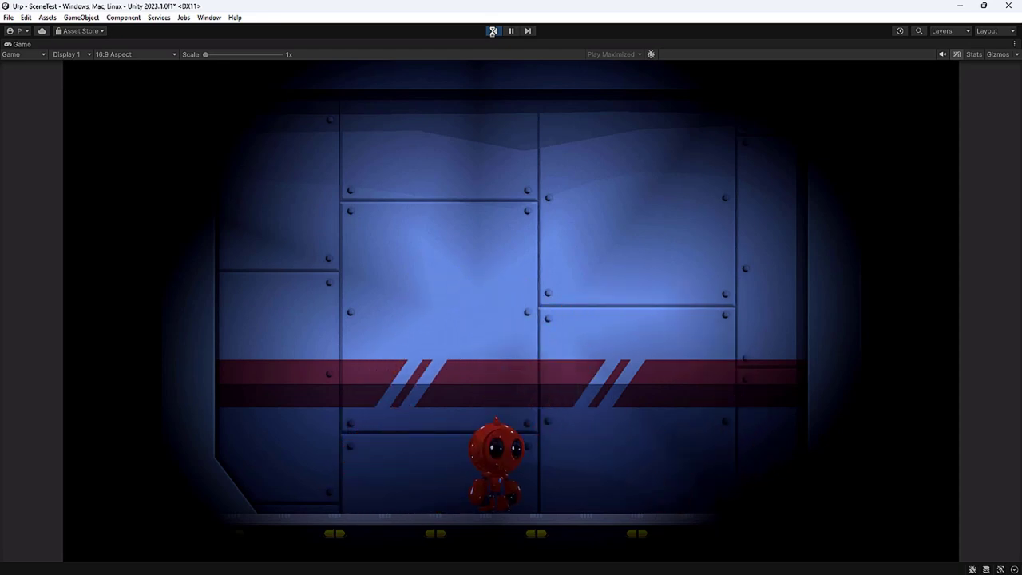
{"action": "left_click", "coordinate": [492, 32]}
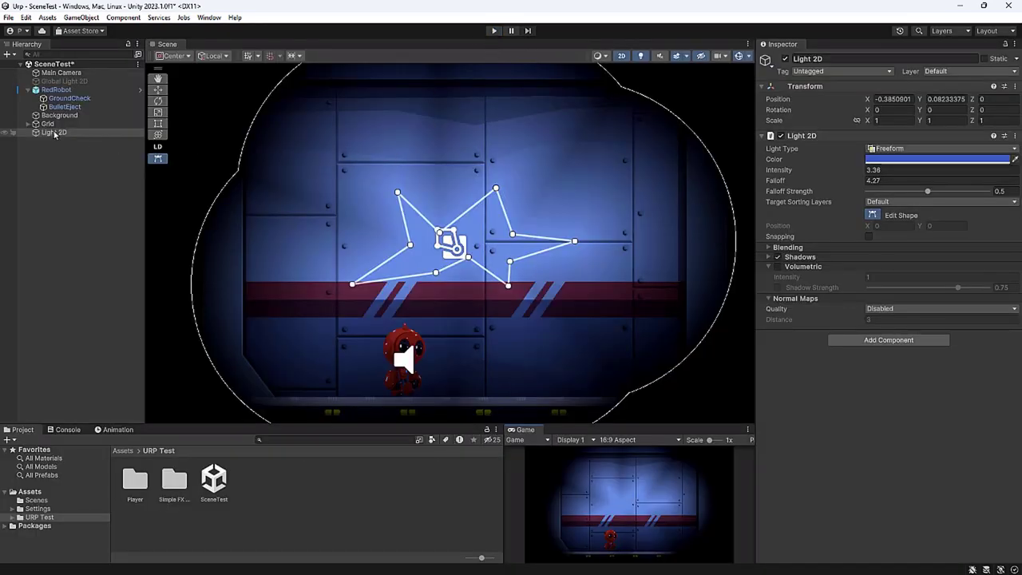
{"action": "key", "text": "Delete"}
Add a circular Freeform Light 2D with intensity 1.07, falloff 3.91, falloff strength 0.381
{"action": "left_click", "coordinate": [9, 54]}
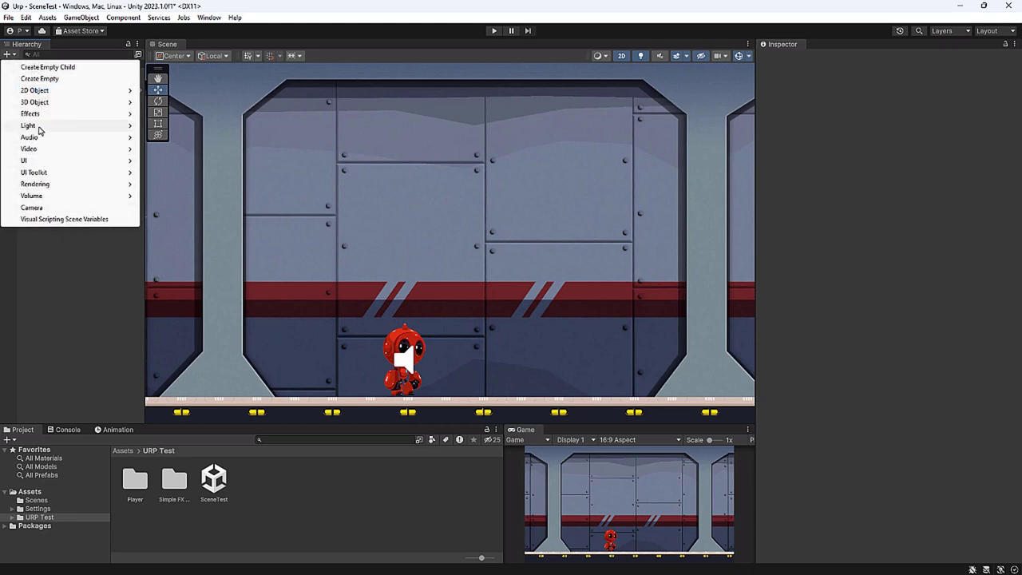
{"action": "mouse_move", "coordinate": [40, 132]}
{"action": "mouse_move", "coordinate": [208, 240]}
{"action": "left_click", "coordinate": [269, 253]}
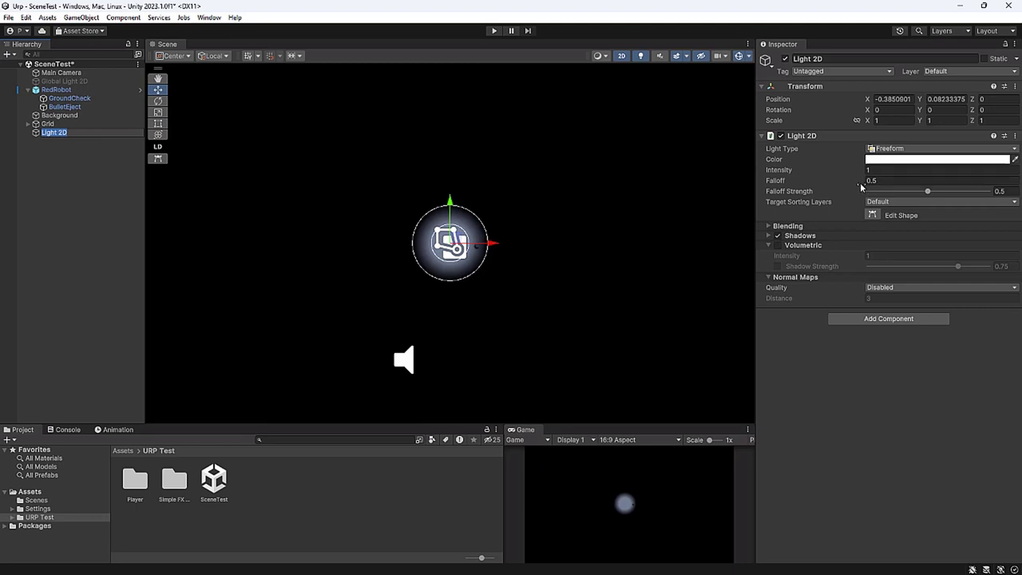
{"action": "left_click_drag", "start_coordinate": [925, 193], "coordinate": [911, 192]}
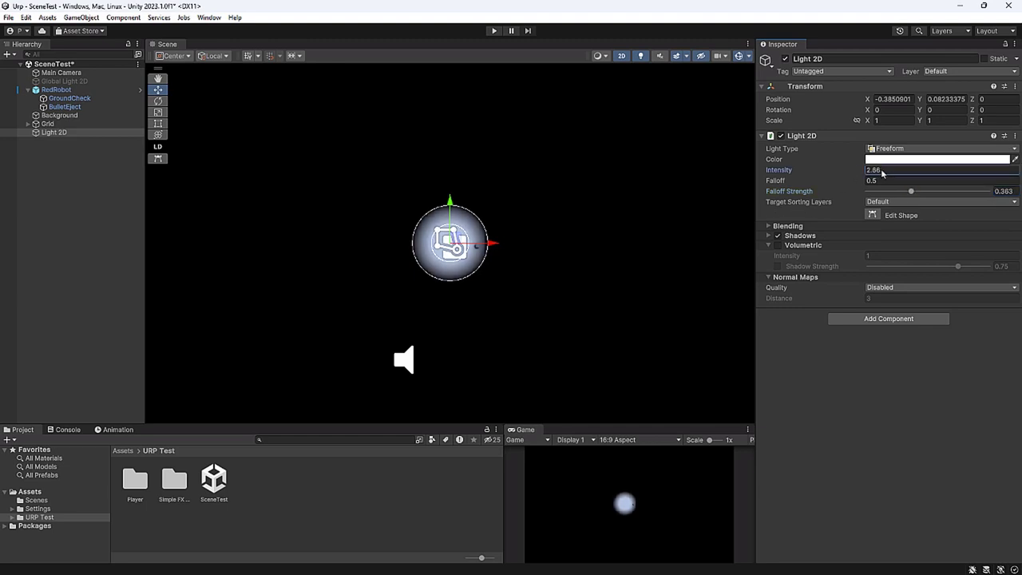
{"action": "left_click_drag", "start_coordinate": [850, 174], "coordinate": [913, 187]}
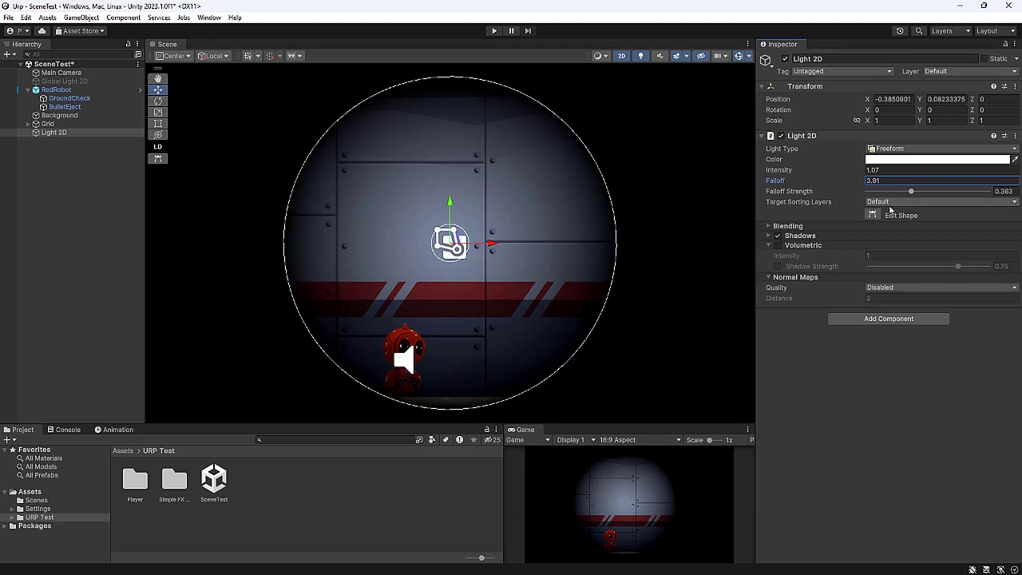
{"action": "left_click_drag", "start_coordinate": [912, 194], "coordinate": [913, 192]}
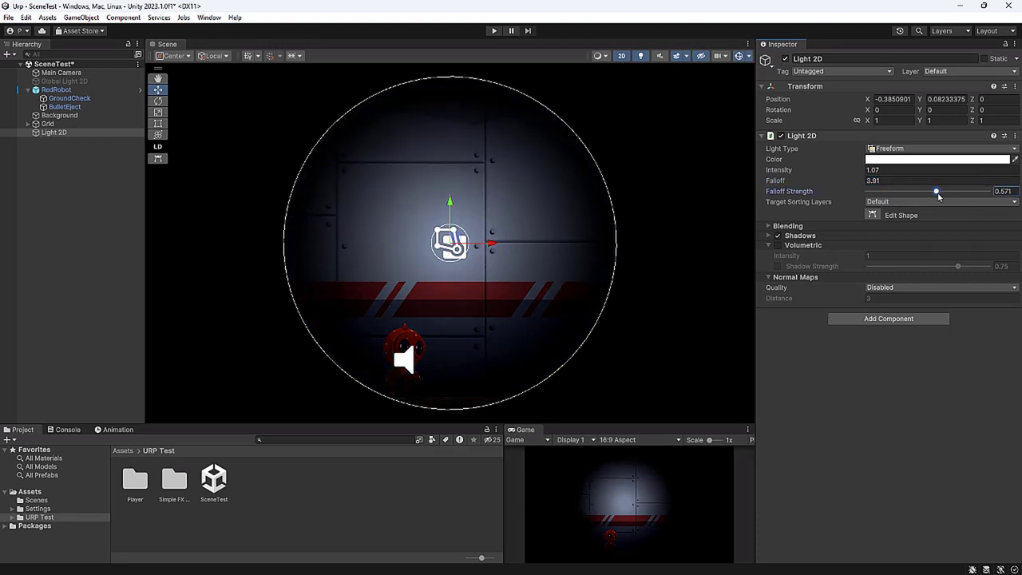
Colour the circular light green and enable shape editing
{"action": "left_click", "coordinate": [892, 160]}
{"action": "left_click", "coordinate": [940, 204]}
{"action": "left_click_drag", "start_coordinate": [965, 231], "coordinate": [971, 234]}
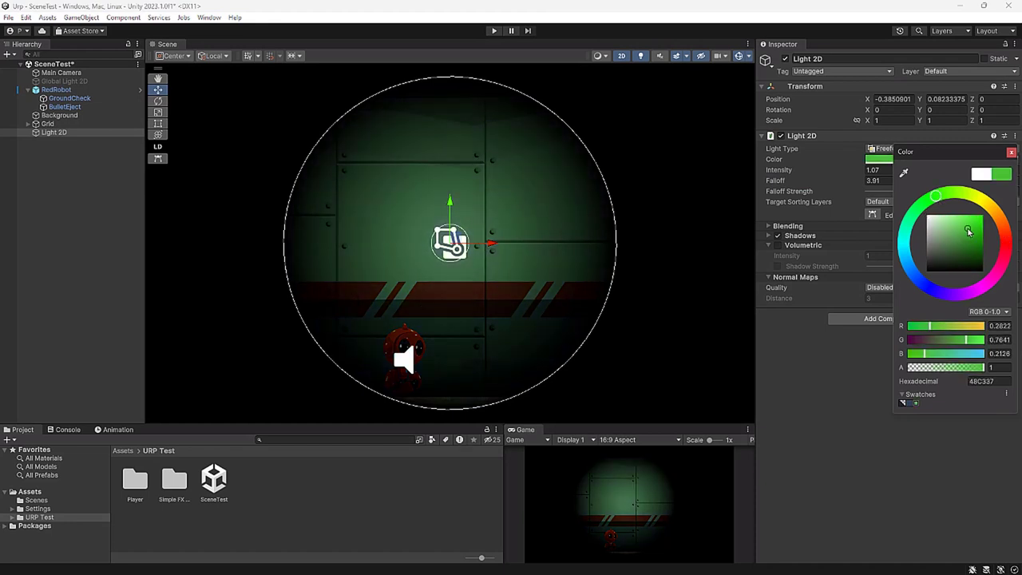
{"action": "left_click", "coordinate": [809, 350]}
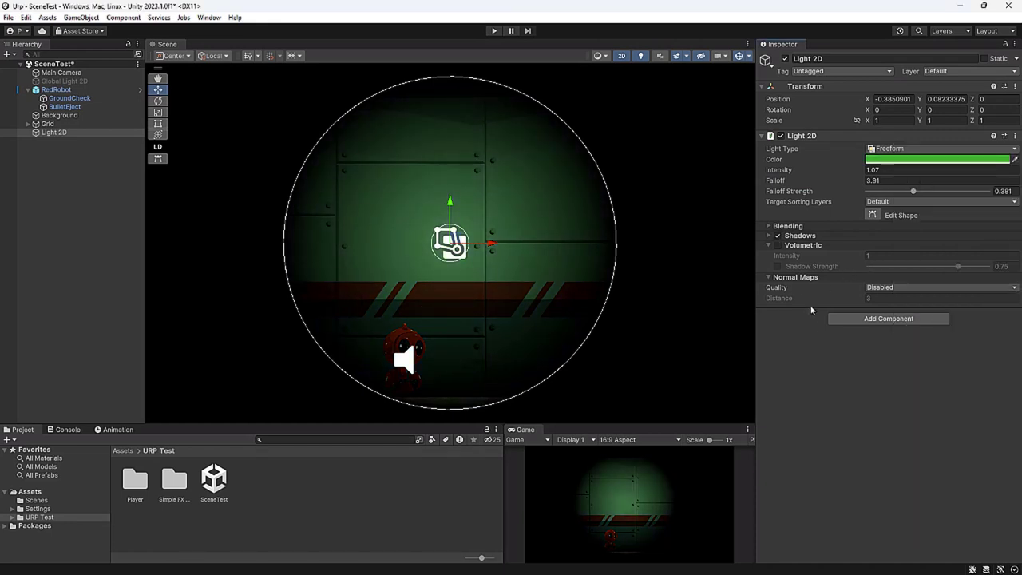
{"action": "left_click", "coordinate": [871, 215]}
Pull new vertices out of the green circle into a jagged outline, then reselect Light 2D
{"action": "scroll", "coordinate": [515, 281], "scroll_direction": "up", "scroll_amount": 2}
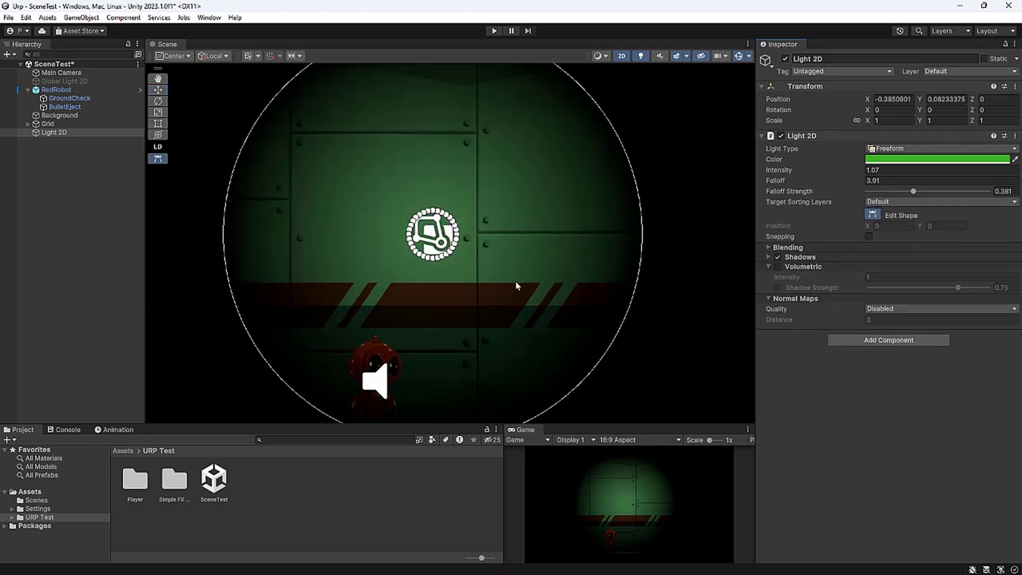
{"action": "scroll", "coordinate": [495, 277], "scroll_direction": "up", "scroll_amount": 3}
{"action": "left_click_drag", "start_coordinate": [447, 241], "coordinate": [496, 301]}
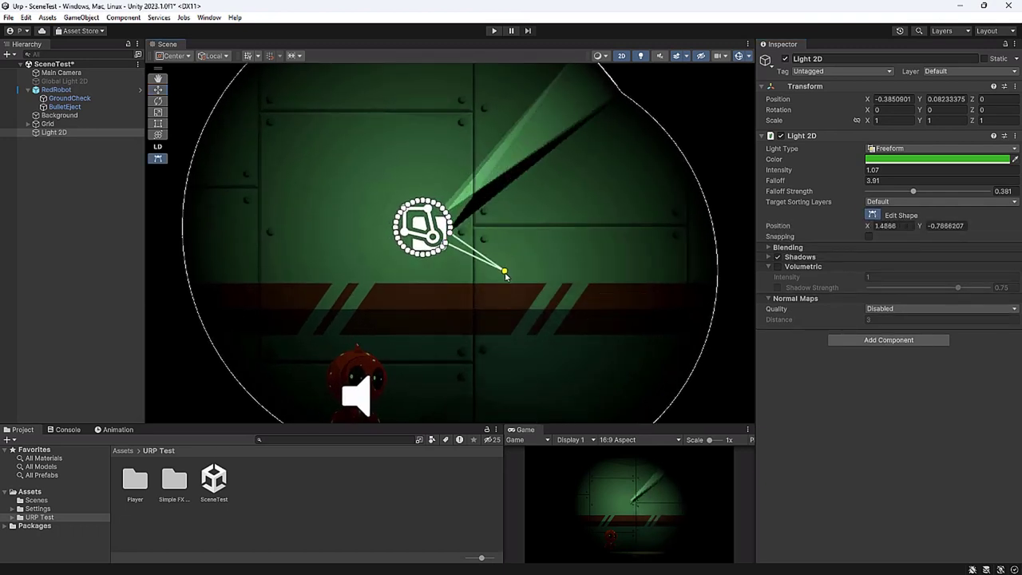
{"action": "left_click_drag", "start_coordinate": [450, 234], "coordinate": [511, 227]}
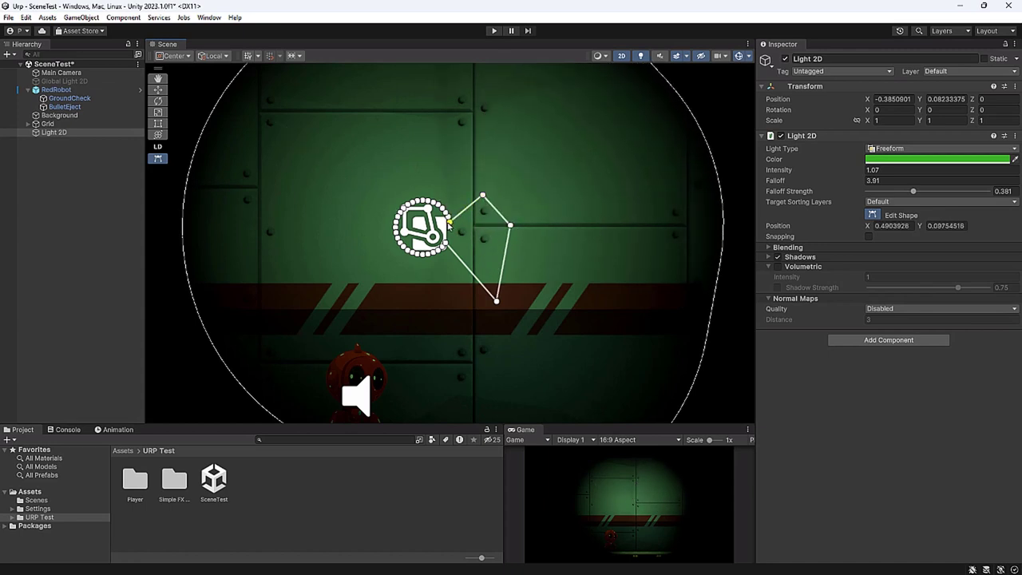
{"action": "mouse_move", "coordinate": [451, 231]}
{"action": "left_mouse_down"}
{"action": "mouse_move", "coordinate": [463, 175]}
{"action": "mouse_move", "coordinate": [373, 161]}
{"action": "left_mouse_up"}
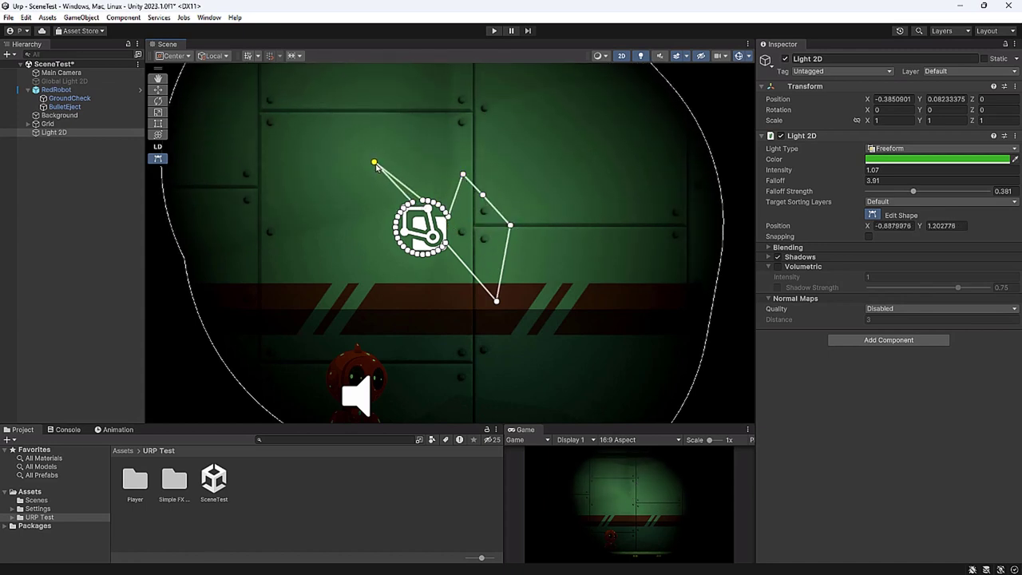
{"action": "left_click_drag", "start_coordinate": [402, 226], "coordinate": [352, 242]}
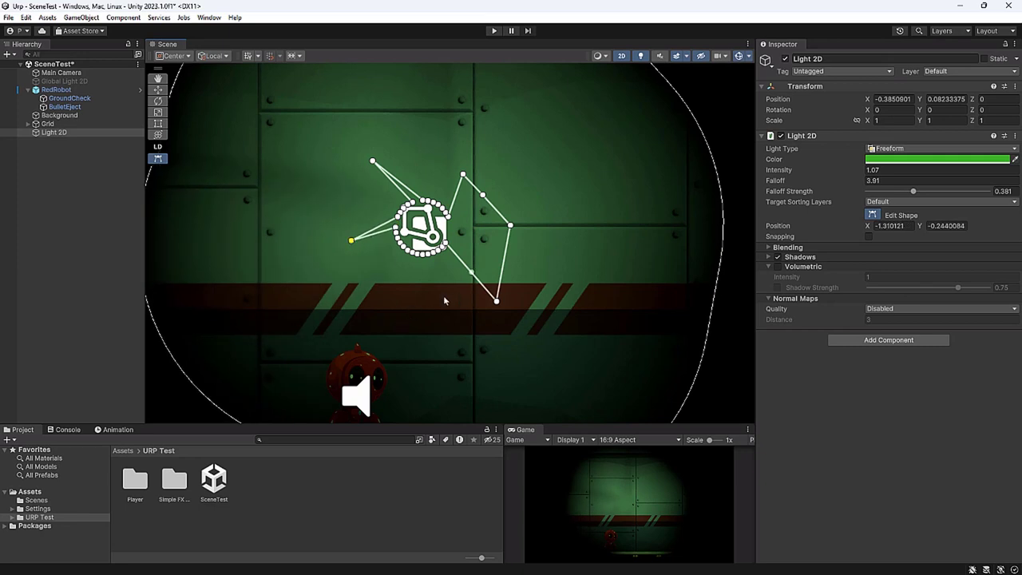
{"action": "scroll", "coordinate": [486, 282], "scroll_direction": "down", "scroll_amount": 2}
{"action": "scroll", "coordinate": [486, 281], "scroll_direction": "down", "scroll_amount": 2}
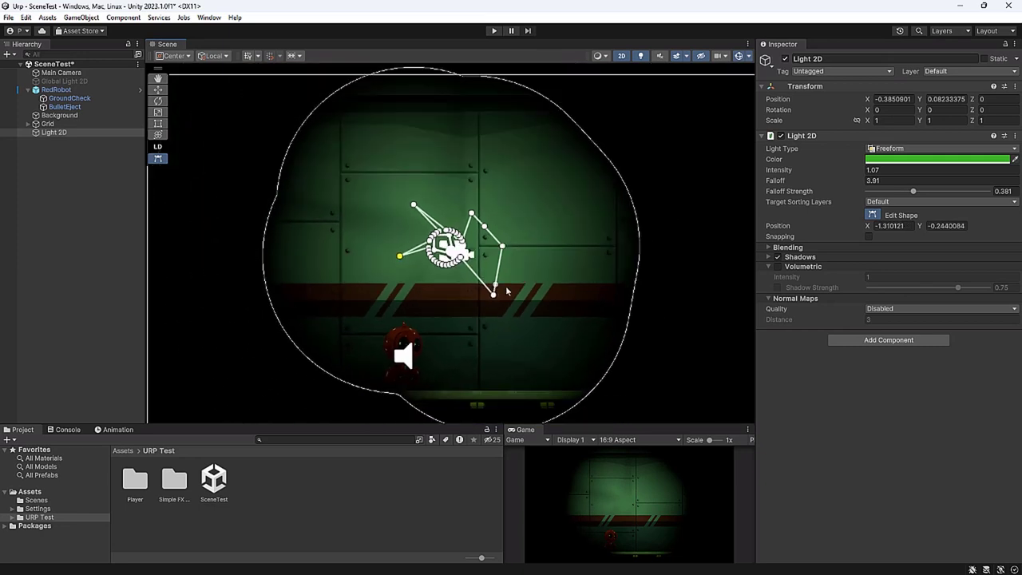
{"action": "left_click", "coordinate": [66, 167]}
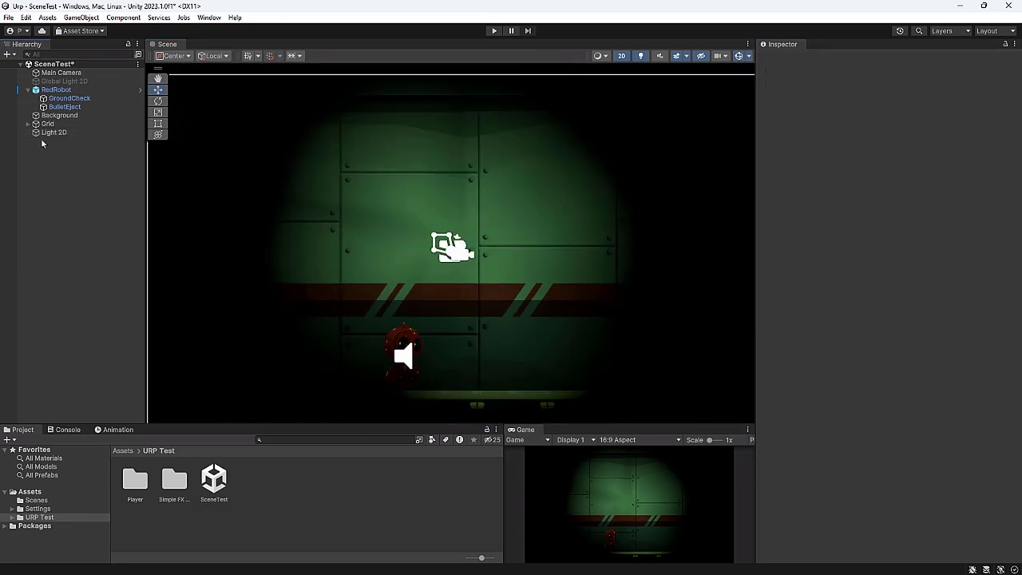
{"action": "left_click", "coordinate": [48, 132]}
Delete the freeform light, add a Sprite Light 2D, and move it up-right on the wall
{"action": "key", "text": "Delete"}
{"action": "left_click", "coordinate": [8, 54]}
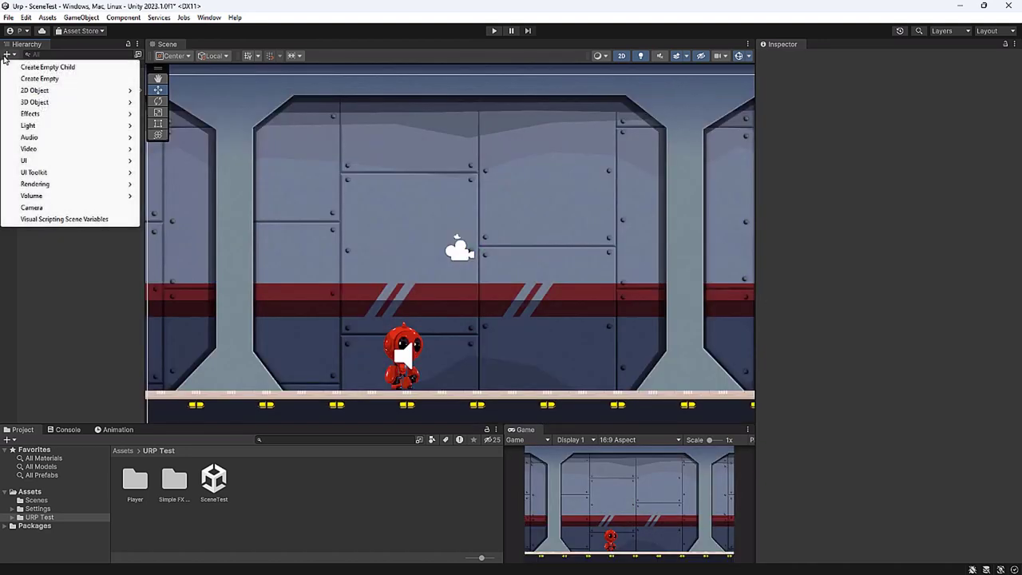
{"action": "mouse_move", "coordinate": [34, 133]}
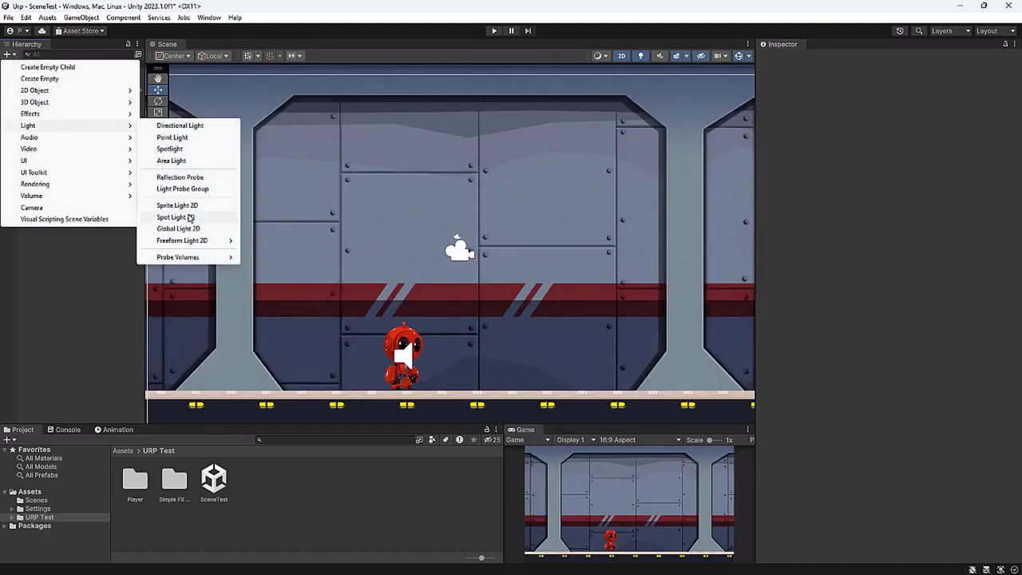
{"action": "mouse_move", "coordinate": [191, 241]}
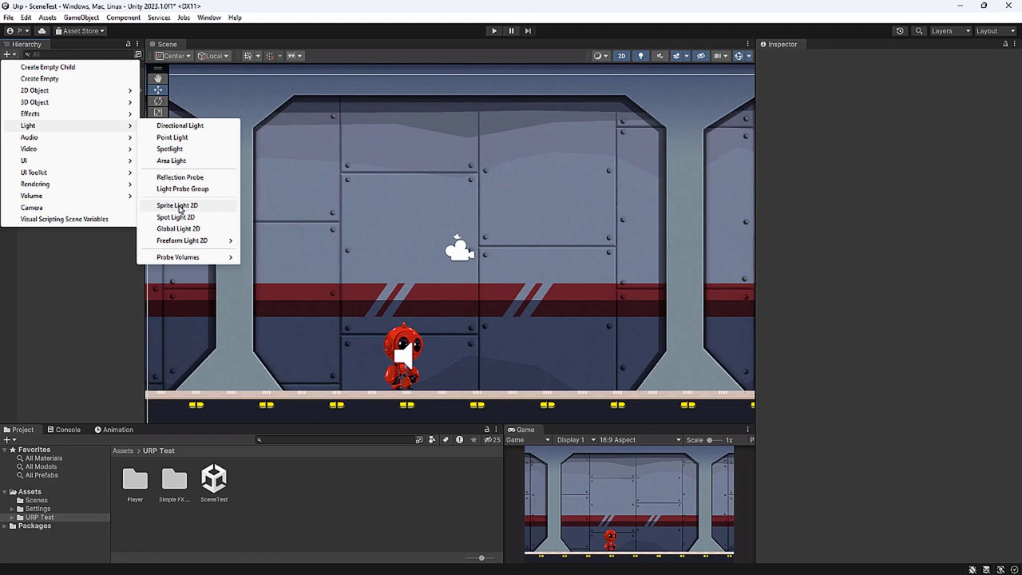
{"action": "left_click", "coordinate": [178, 206]}
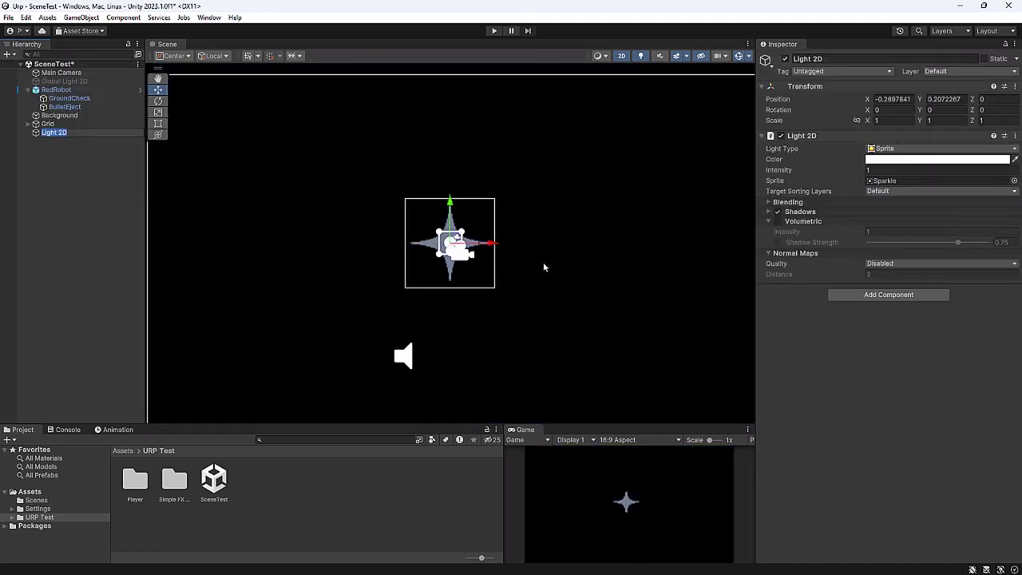
{"action": "left_click_drag", "start_coordinate": [469, 261], "coordinate": [603, 212]}
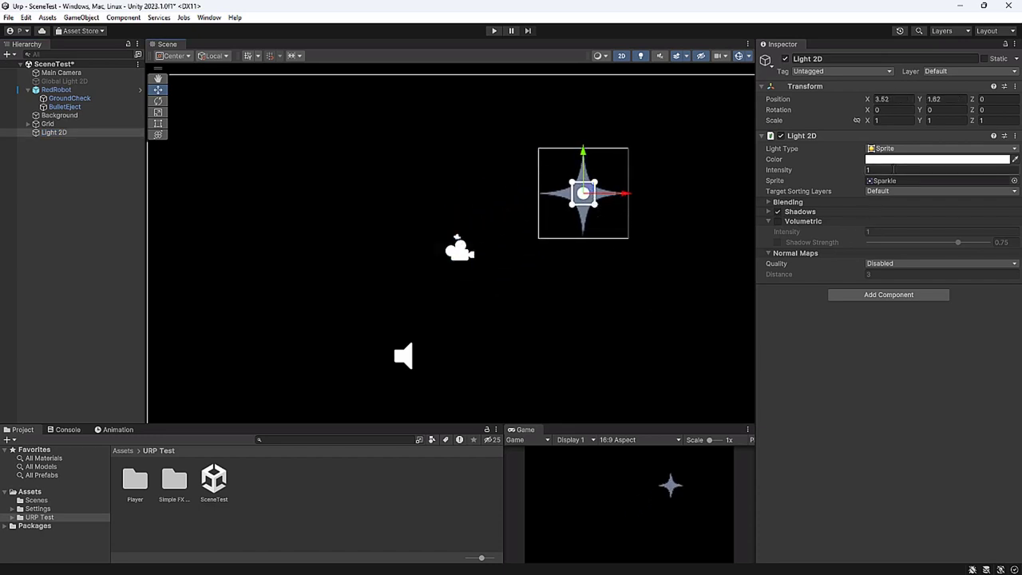
Tint the sprite light red-orange (D44521) at intensity 2.25
{"action": "left_click", "coordinate": [886, 160]}
{"action": "mouse_move", "coordinate": [947, 239]}
{"action": "left_mouse_down"}
{"action": "mouse_move", "coordinate": [1004, 234]}
{"action": "mouse_move", "coordinate": [978, 221]}
{"action": "left_mouse_up"}
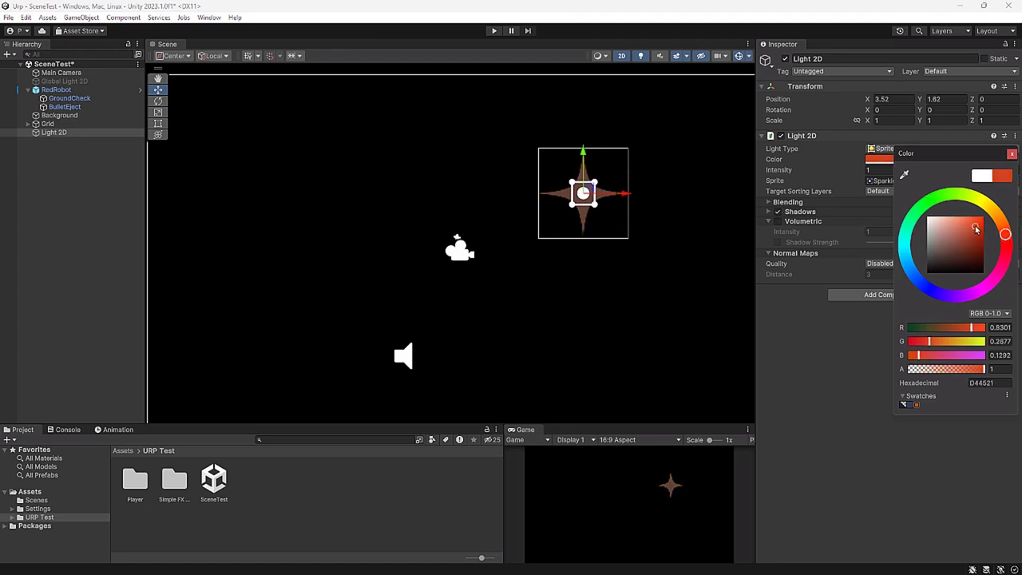
{"action": "left_click", "coordinate": [1012, 155]}
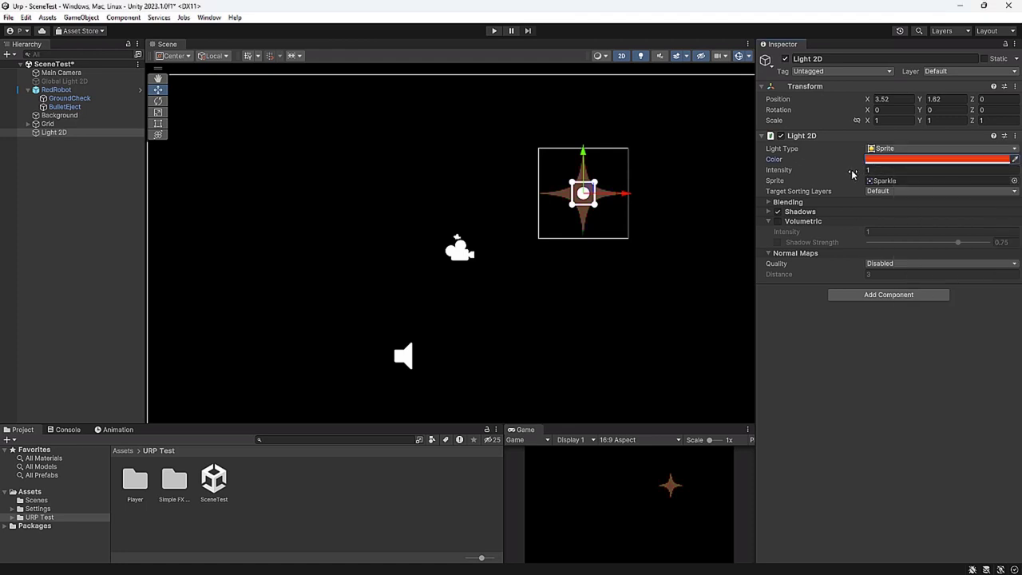
{"action": "left_click_drag", "start_coordinate": [849, 170], "coordinate": [879, 175]}
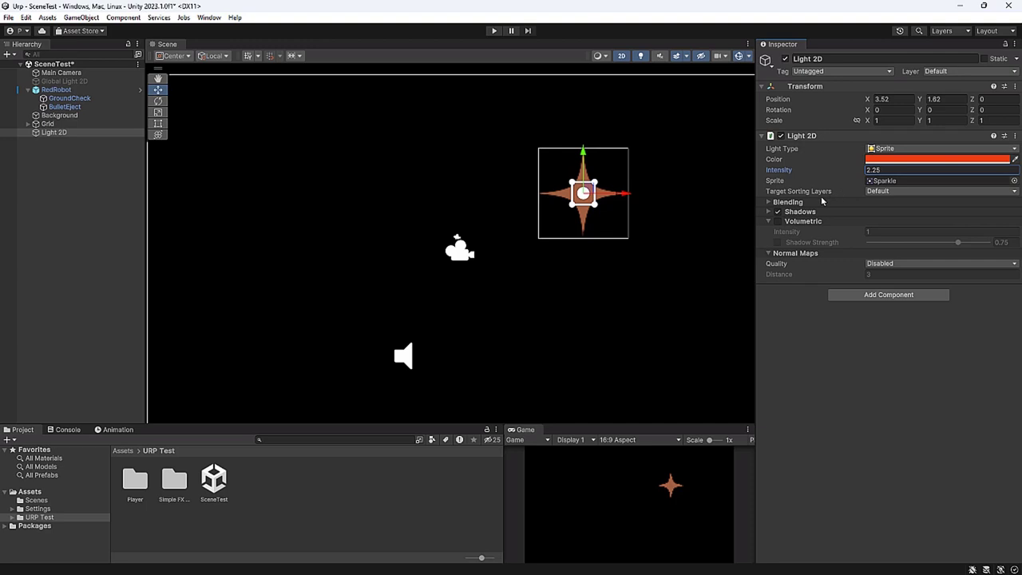
{"action": "left_click", "coordinate": [64, 80]}
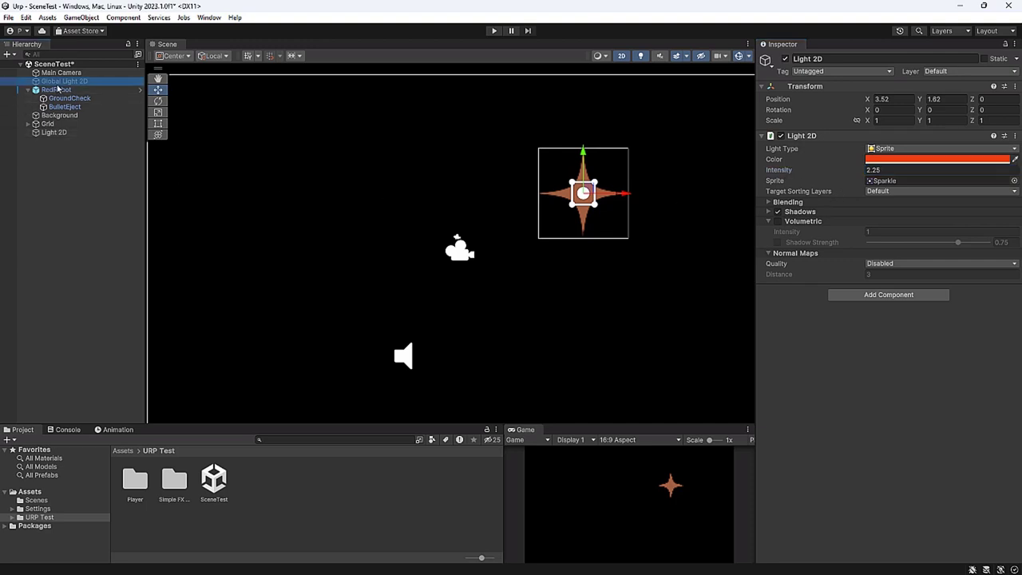
Re-enable Global Light 2D and browse the Select Sprite grid for the sparkle light
{"action": "left_click", "coordinate": [784, 59]}
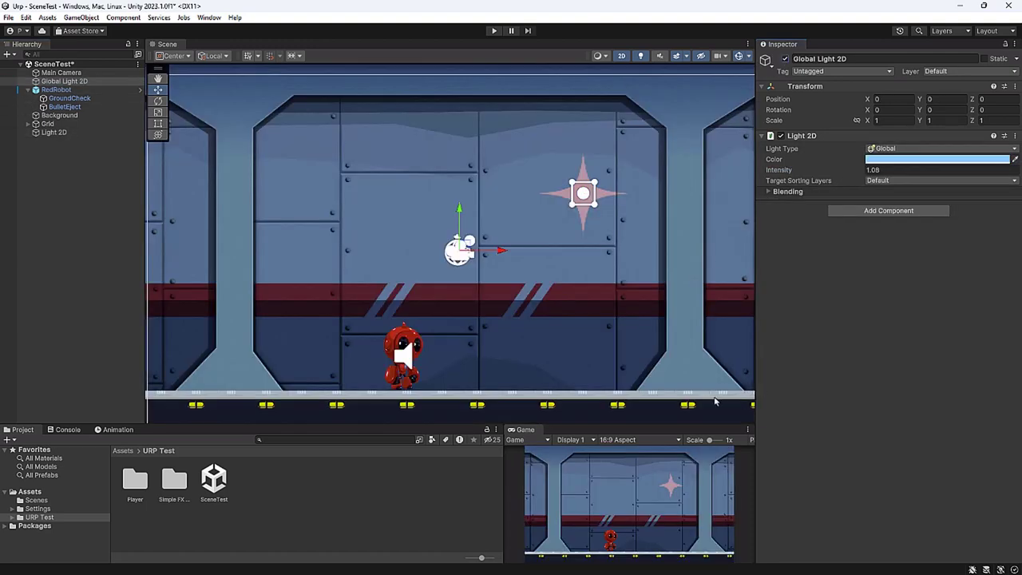
{"action": "left_click", "coordinate": [54, 132]}
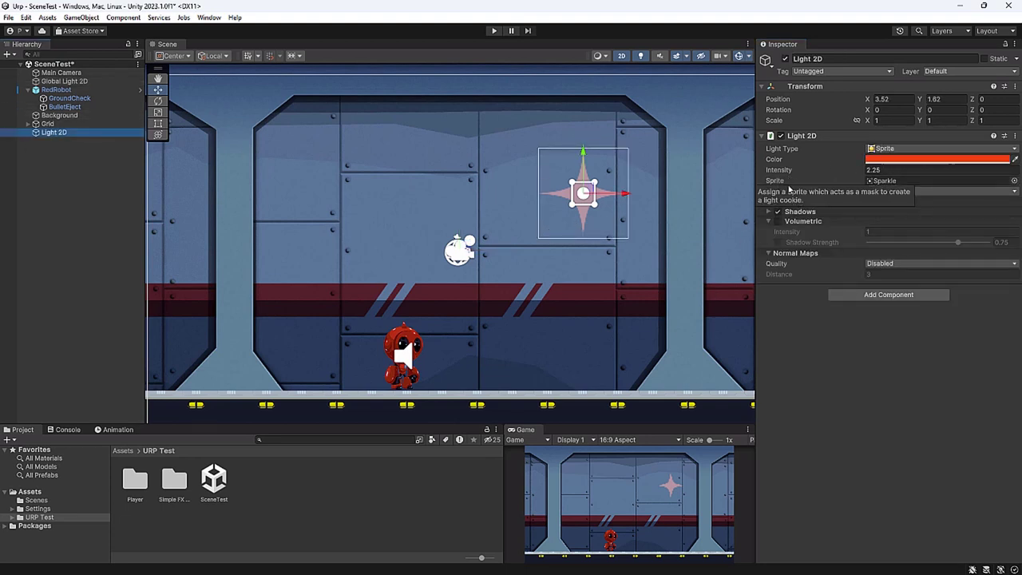
{"action": "left_click", "coordinate": [1014, 181]}
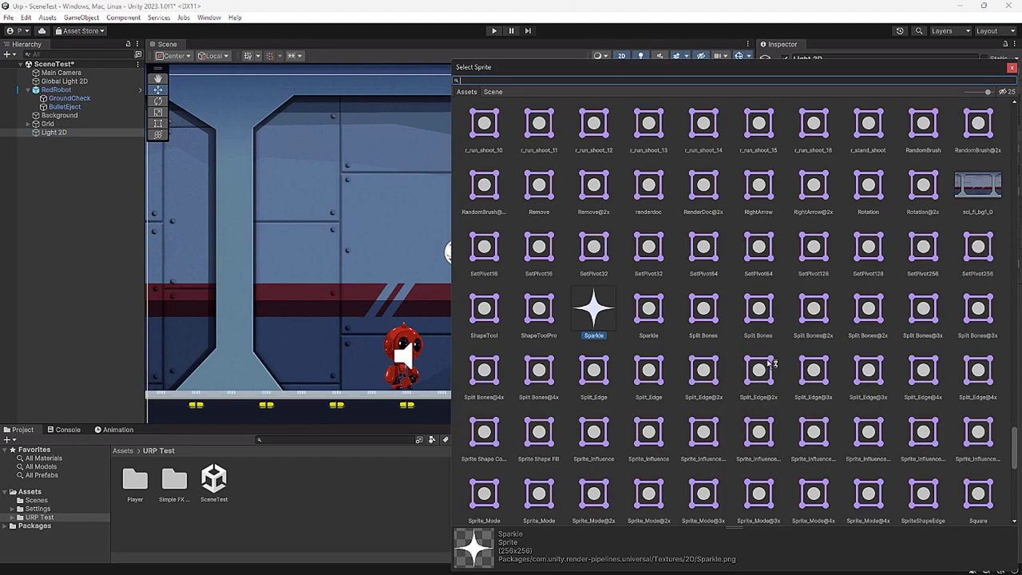
{"action": "scroll", "coordinate": [761, 298], "scroll_direction": "up", "scroll_amount": 5}
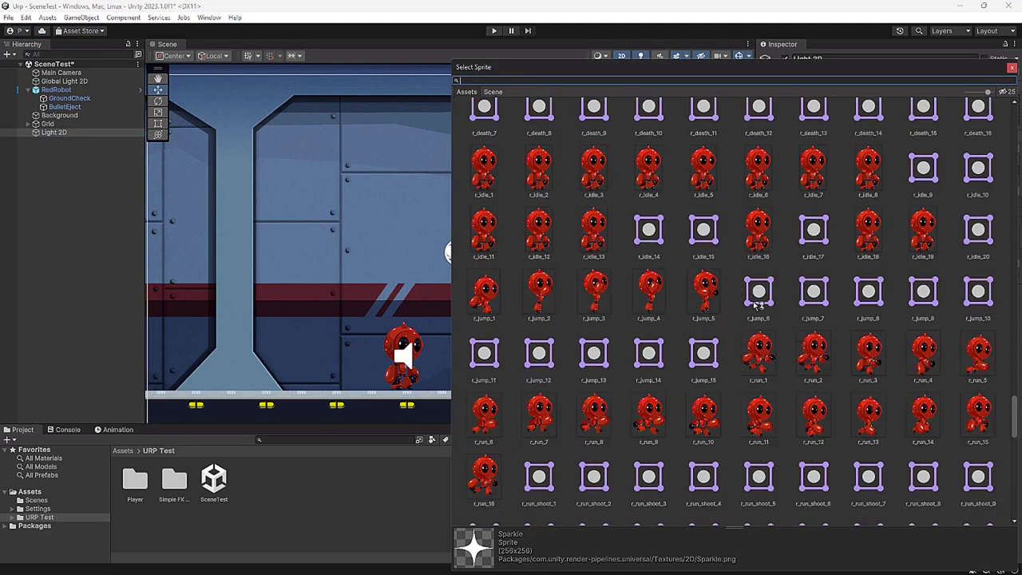
{"action": "scroll", "coordinate": [758, 302], "scroll_direction": "up", "scroll_amount": 5}
{"action": "scroll", "coordinate": [754, 308], "scroll_direction": "up", "scroll_amount": 5}
{"action": "scroll", "coordinate": [748, 303], "scroll_direction": "up", "scroll_amount": 2}
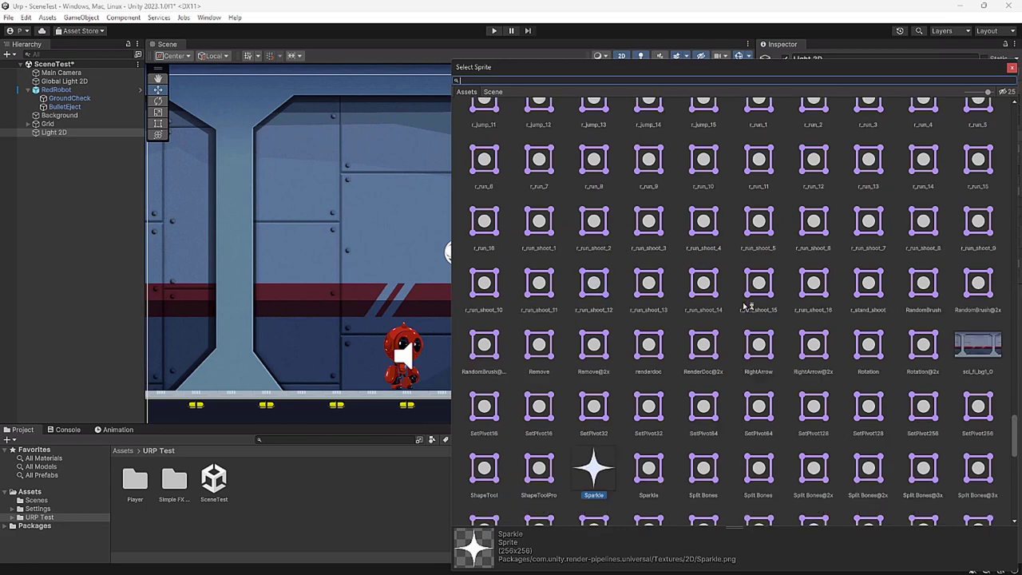
{"action": "scroll", "coordinate": [742, 287], "scroll_direction": "up", "scroll_amount": 2}
{"action": "scroll", "coordinate": [727, 256], "scroll_direction": "up", "scroll_amount": 2}
{"action": "scroll", "coordinate": [736, 246], "scroll_direction": "up", "scroll_amount": 2}
{"action": "scroll", "coordinate": [878, 263], "scroll_direction": "up", "scroll_amount": 5}
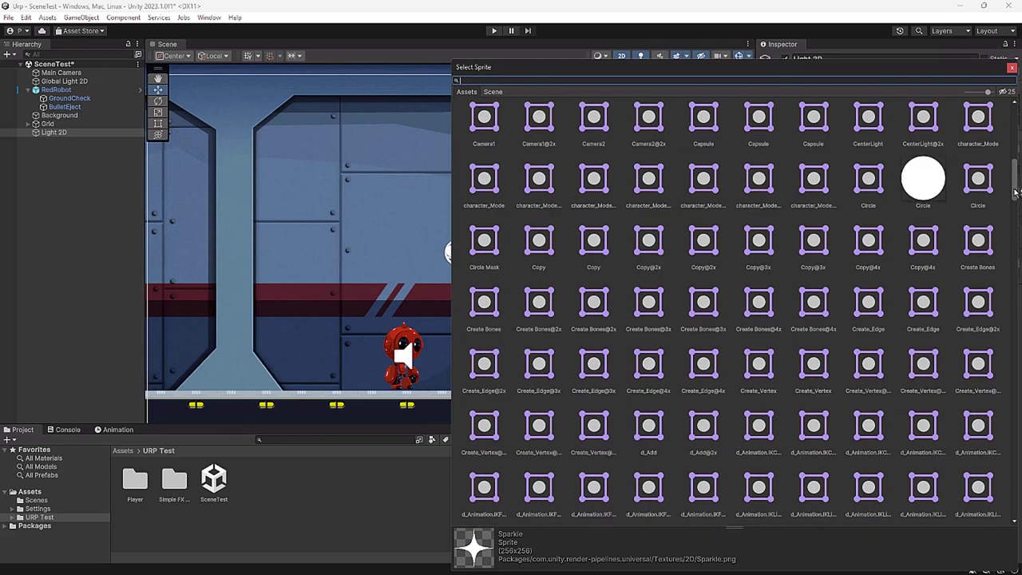
{"action": "mouse_move", "coordinate": [1014, 192]}
{"action": "left_mouse_down"}
{"action": "mouse_move", "coordinate": [1015, 96]}
{"action": "mouse_move", "coordinate": [1014, 499]}
{"action": "mouse_move", "coordinate": [1010, 178]}
{"action": "mouse_move", "coordinate": [1012, 429]}
{"action": "left_mouse_up"}
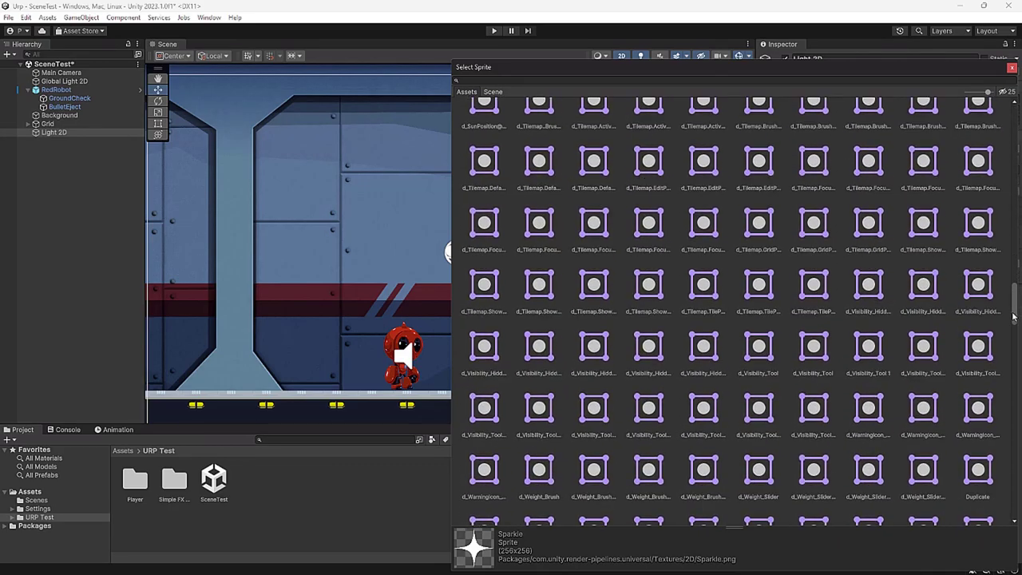
Use the r_idle_16 sprite, tint it green at intensity 63.4, and scale it to 0.59
{"action": "double_click", "coordinate": [764, 237]}
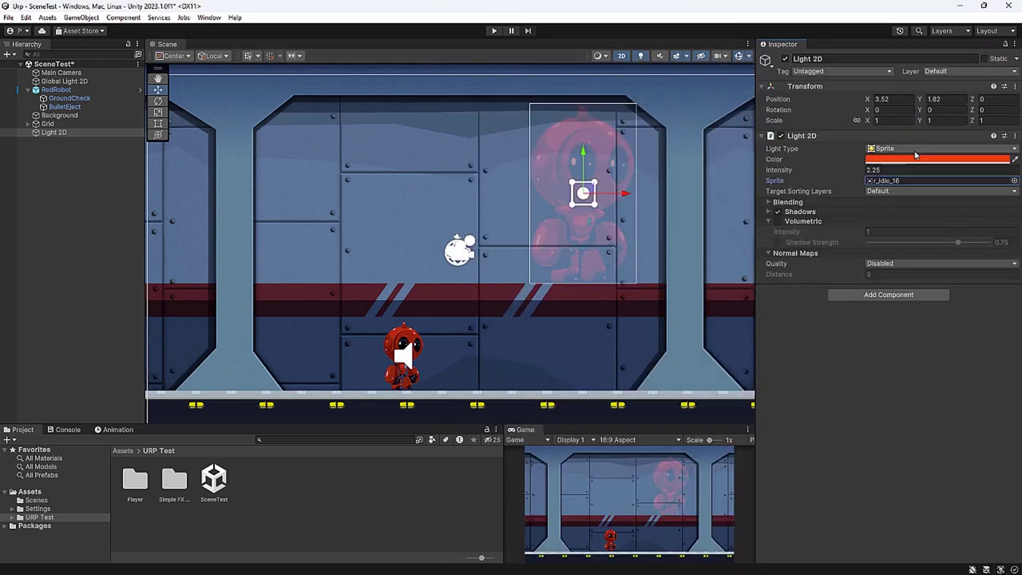
{"action": "left_click", "coordinate": [905, 160]}
{"action": "left_click", "coordinate": [935, 196]}
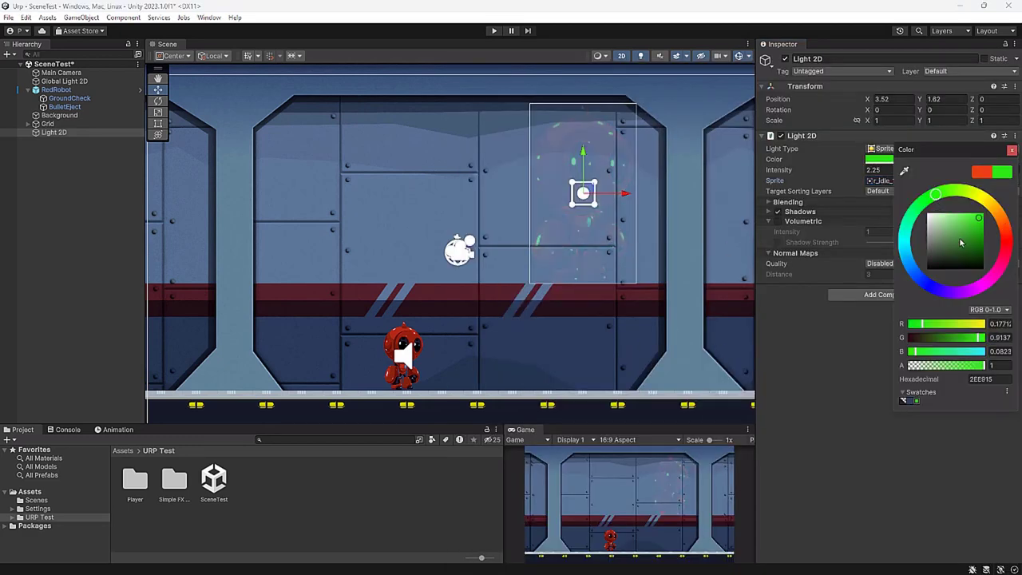
{"action": "left_click", "coordinate": [986, 219]}
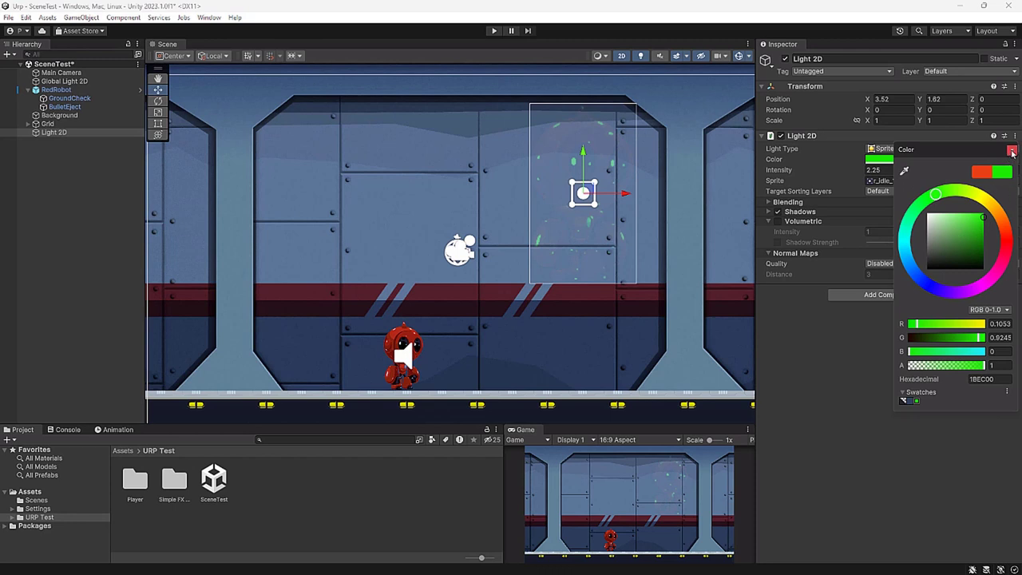
{"action": "left_click", "coordinate": [1011, 150]}
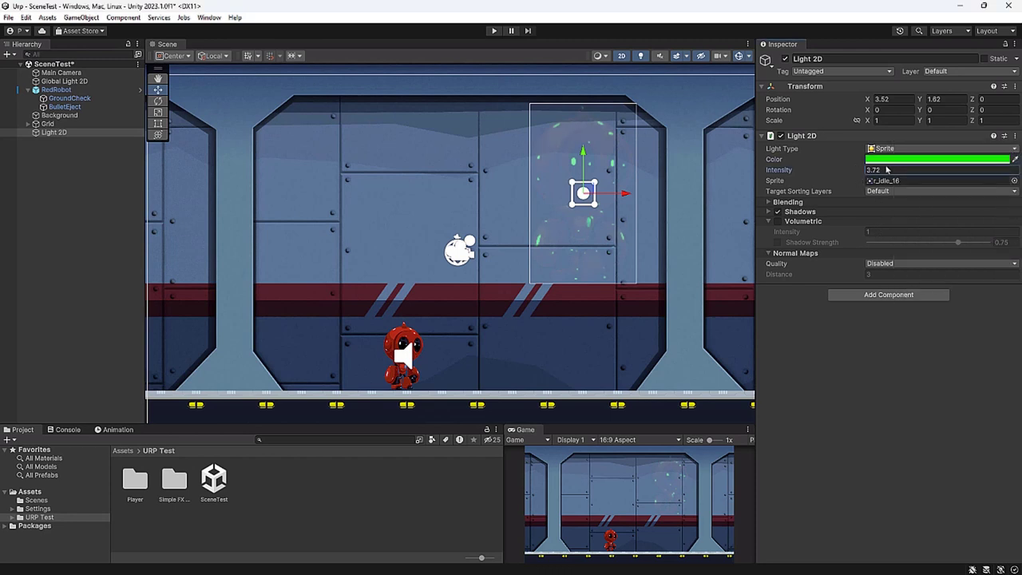
{"action": "left_click_drag", "start_coordinate": [854, 170], "coordinate": [921, 213]}
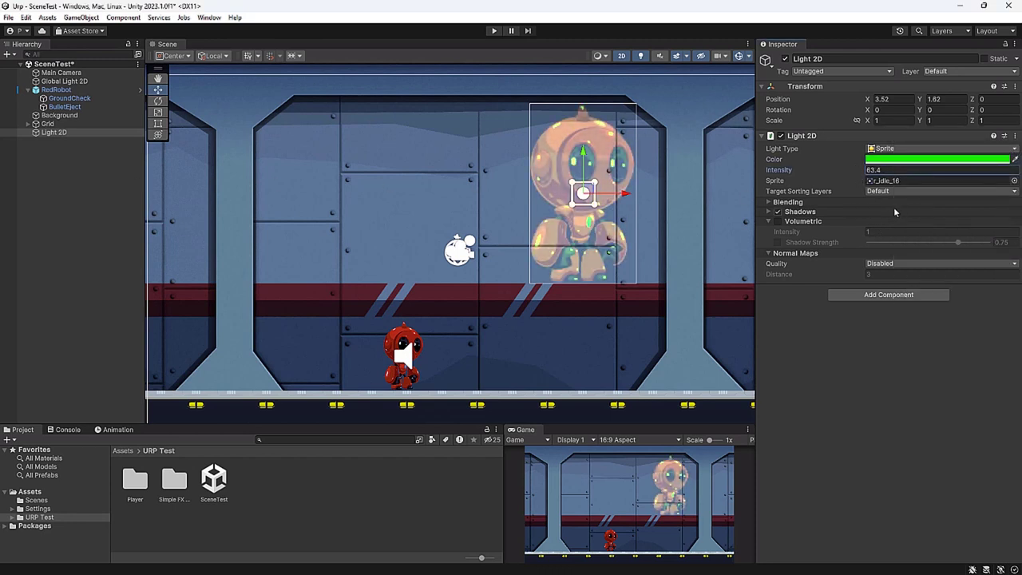
{"action": "left_click", "coordinate": [157, 112]}
{"action": "left_click_drag", "start_coordinate": [584, 193], "coordinate": [551, 190]}
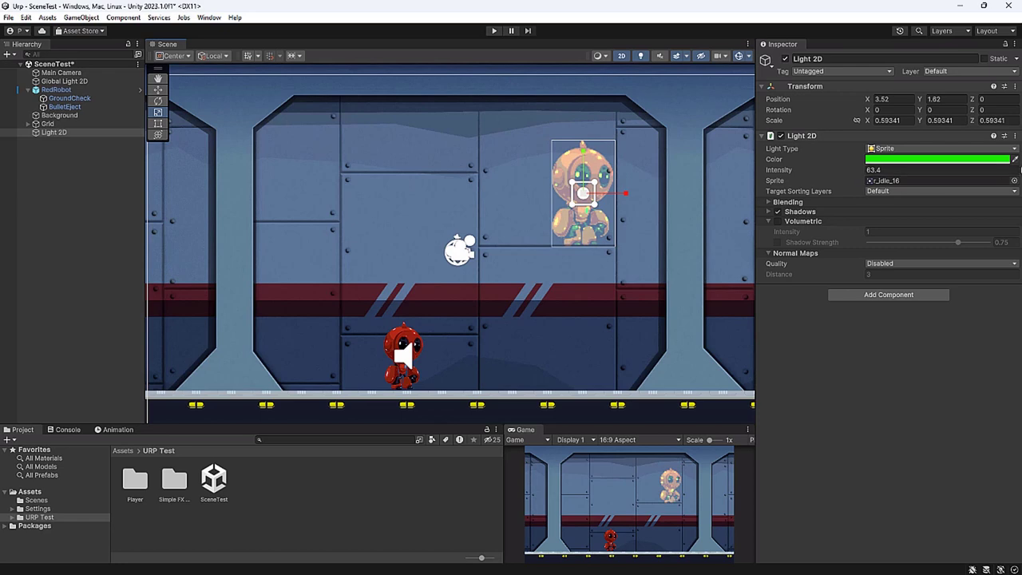
Change the light's sprite to BGTile (2)_0, then search the sprite list for 'spar' without choosing one
{"action": "left_click", "coordinate": [1015, 180]}
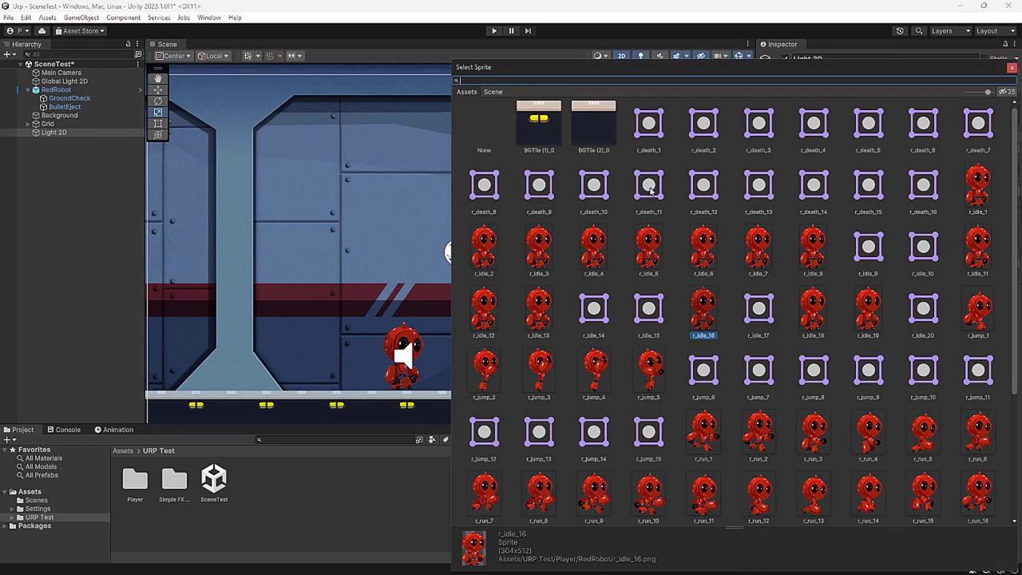
{"action": "double_click", "coordinate": [580, 141]}
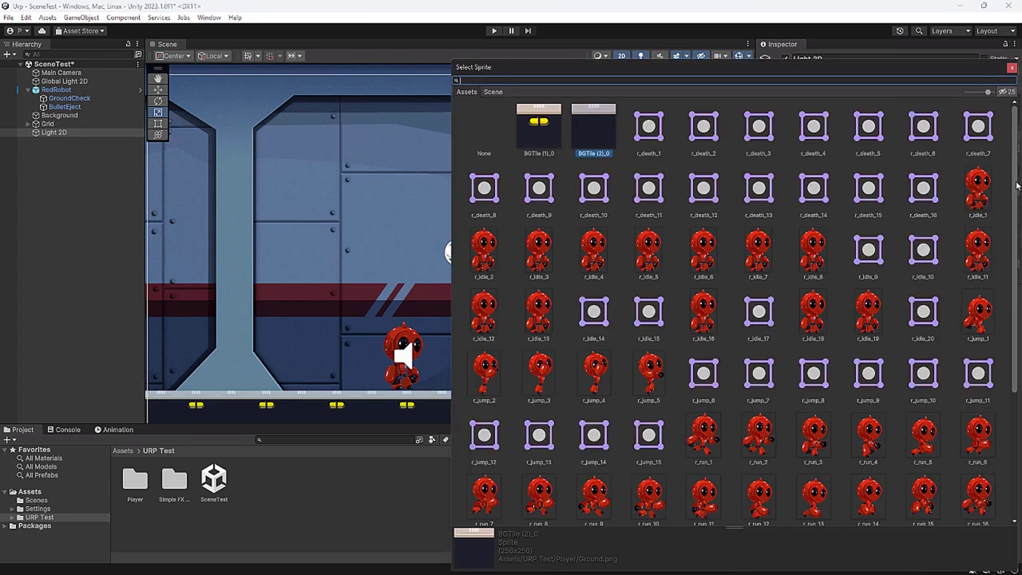
{"action": "left_click", "coordinate": [1014, 180]}
{"action": "type", "text": "s"}
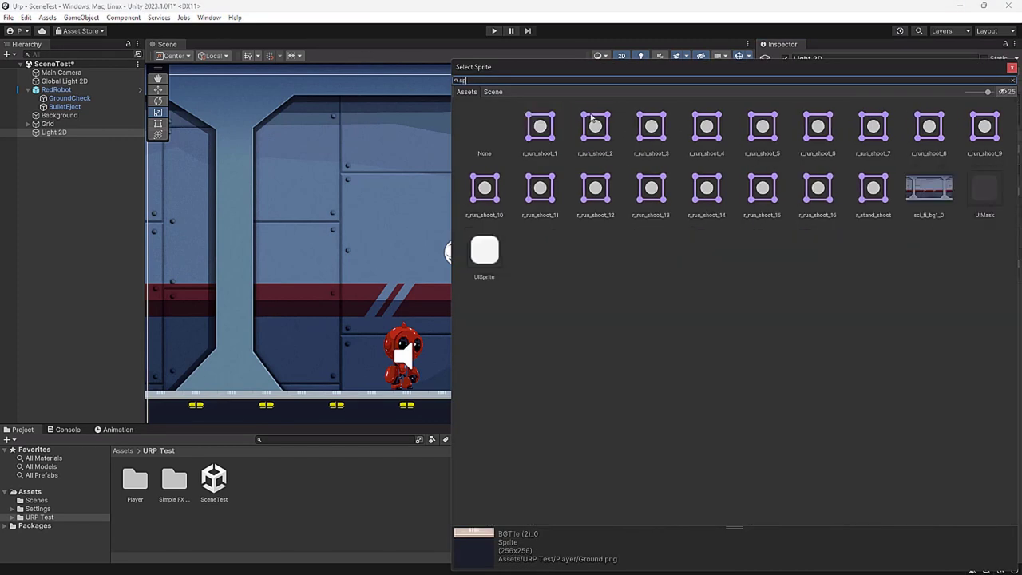
{"action": "type", "text": "par"}
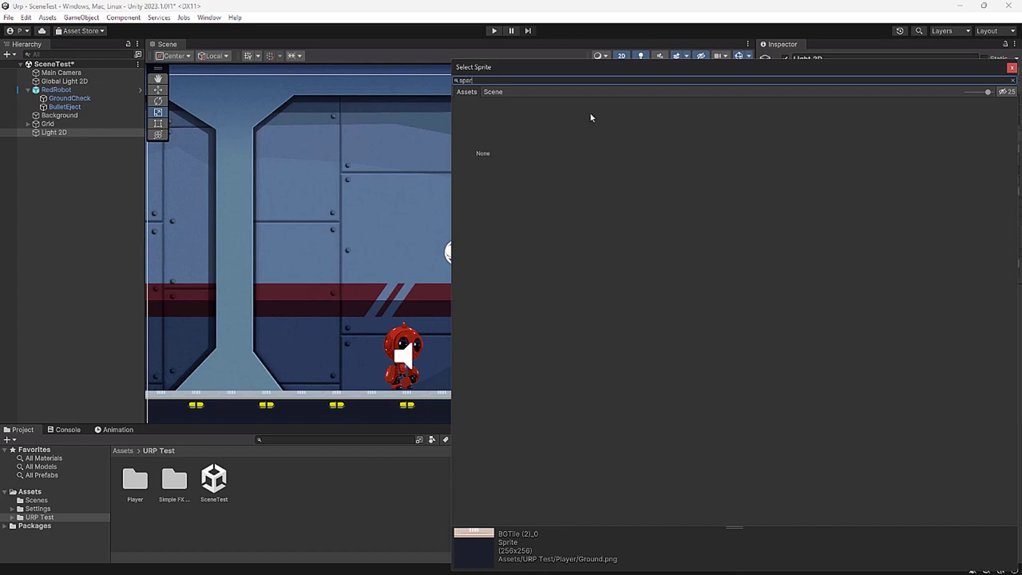
{"action": "left_click_drag", "start_coordinate": [475, 81], "coordinate": [449, 84]}
{"action": "left_click", "coordinate": [1011, 67]}
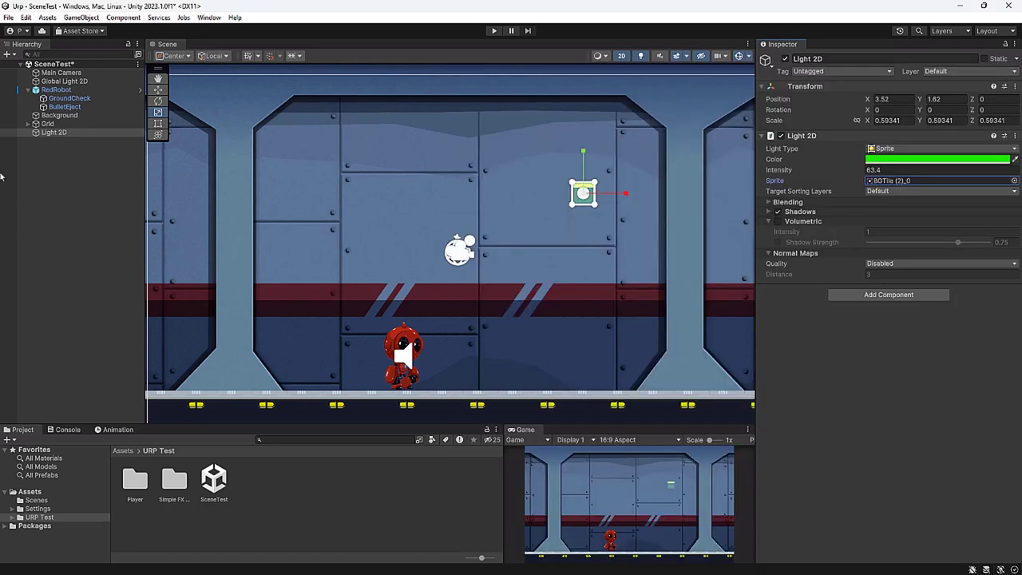
{"action": "left_click", "coordinate": [42, 134]}
Replace the old sprite light with a new Sprite Light 2D
{"action": "key", "text": "Delete"}
{"action": "left_click", "coordinate": [7, 54]}
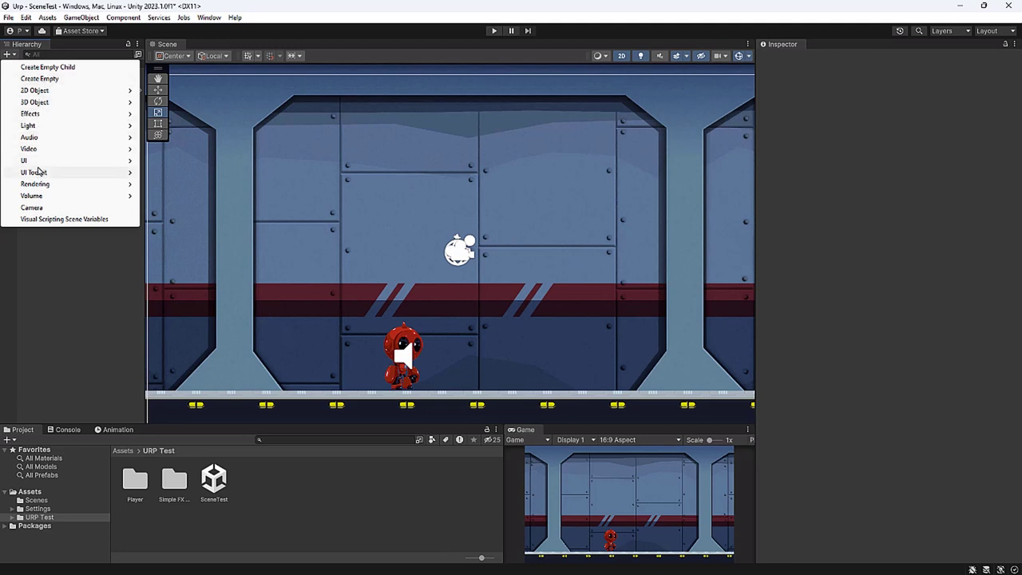
{"action": "mouse_move", "coordinate": [36, 126]}
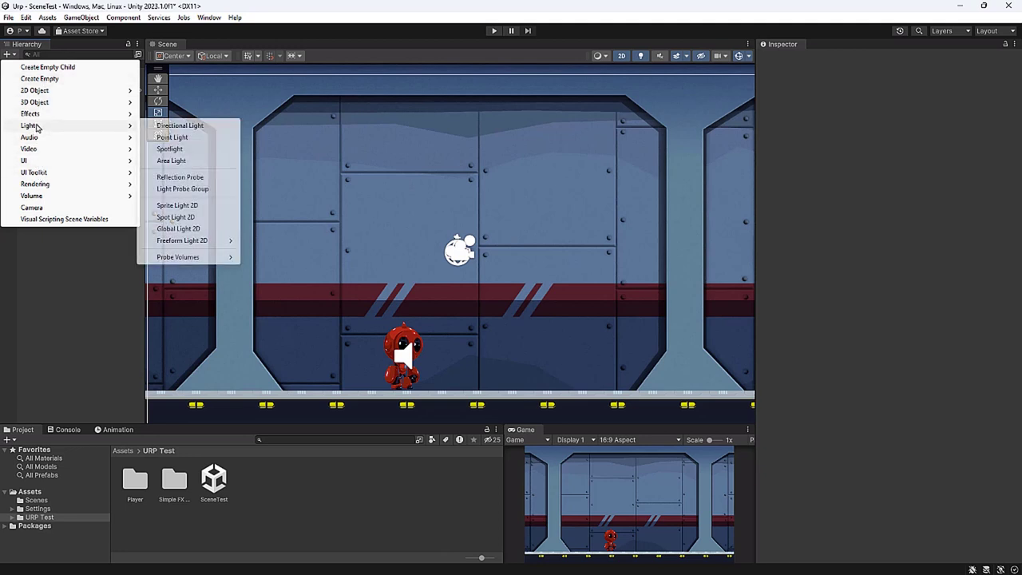
{"action": "left_click", "coordinate": [177, 206]}
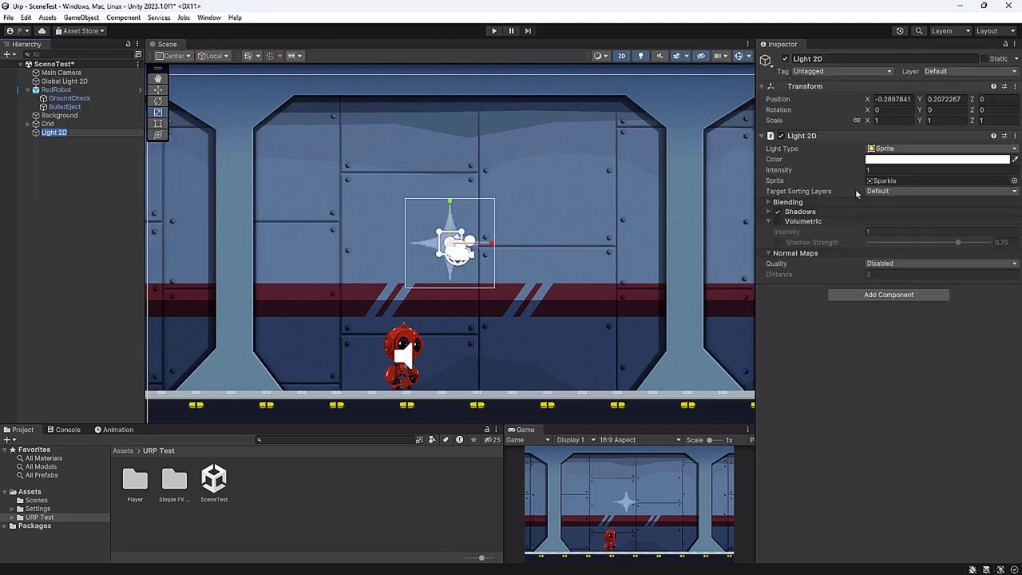
Scale the sparkle light to 1.8839, place it upper right, and rotate it to Z 24.731
{"action": "left_click", "coordinate": [158, 114]}
{"action": "left_click_drag", "start_coordinate": [454, 242], "coordinate": [471, 238]}
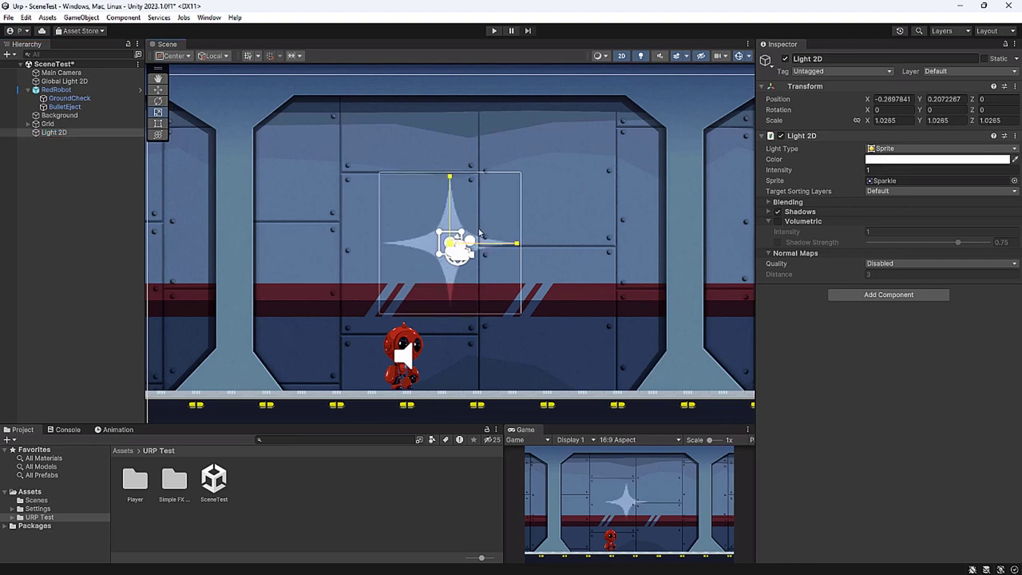
{"action": "left_click", "coordinate": [157, 90]}
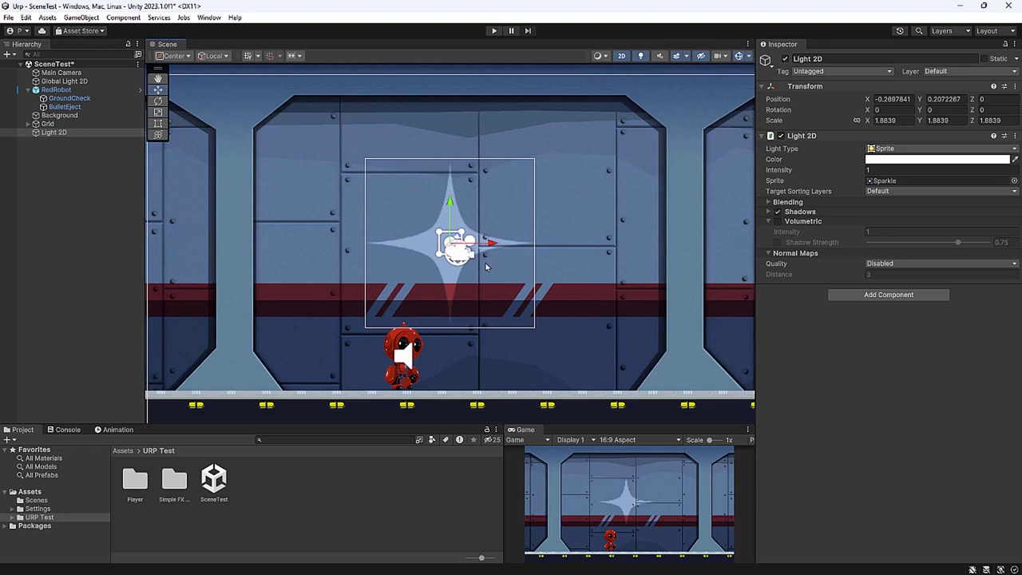
{"action": "left_click_drag", "start_coordinate": [456, 243], "coordinate": [576, 202]}
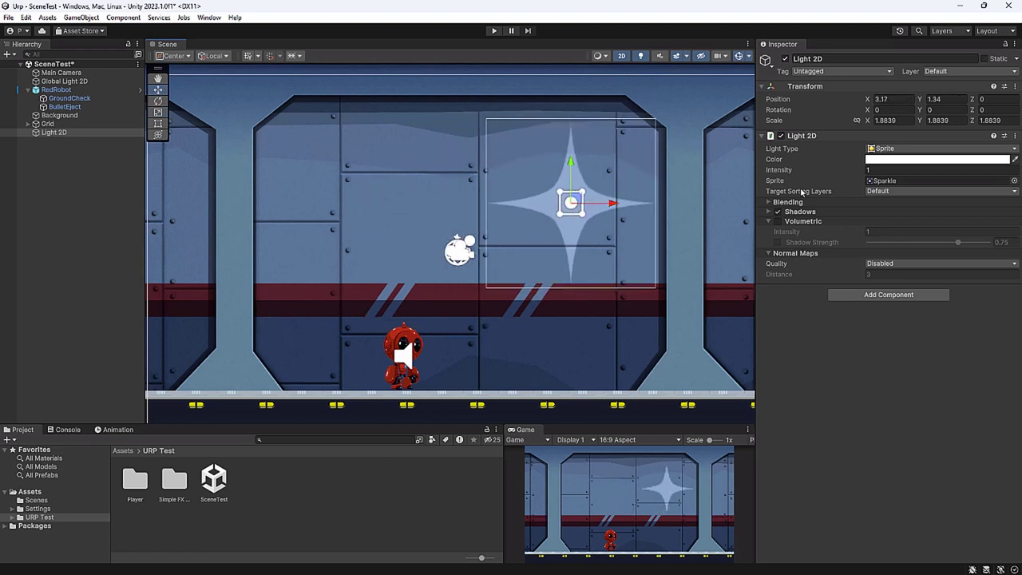
{"action": "left_click", "coordinate": [875, 160]}
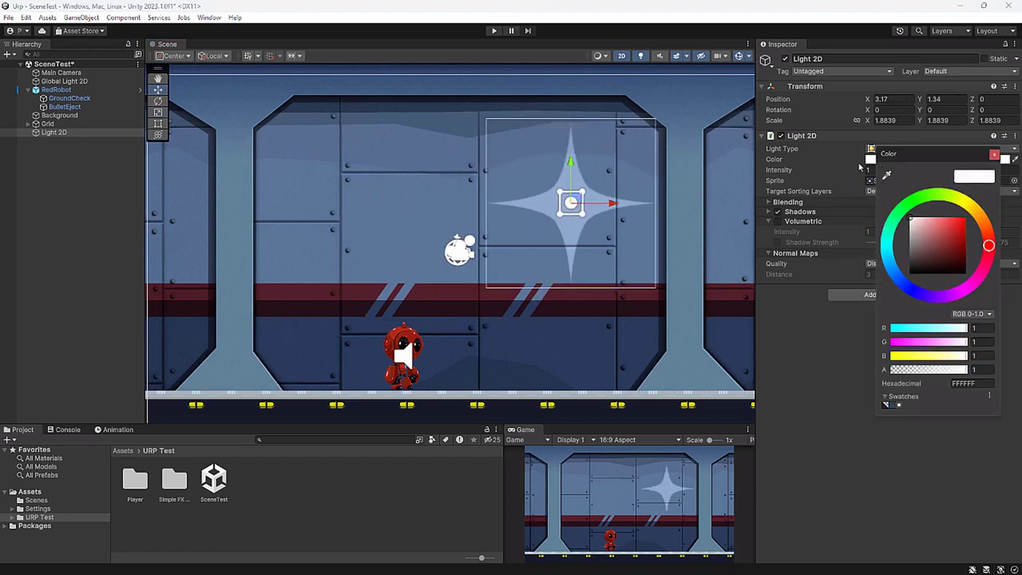
{"action": "left_click_drag", "start_coordinate": [580, 201], "coordinate": [571, 192]}
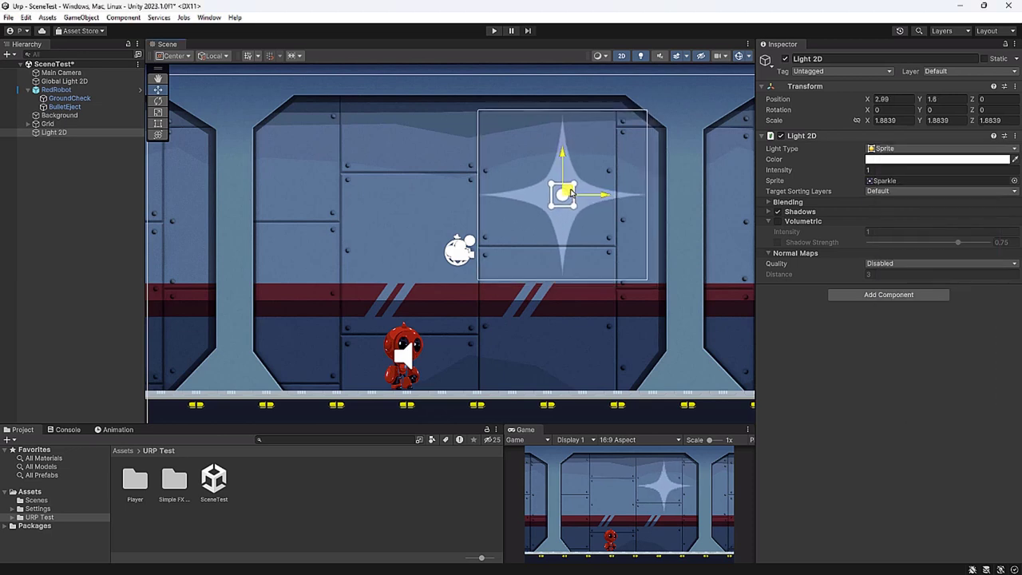
{"action": "left_click", "coordinate": [157, 101]}
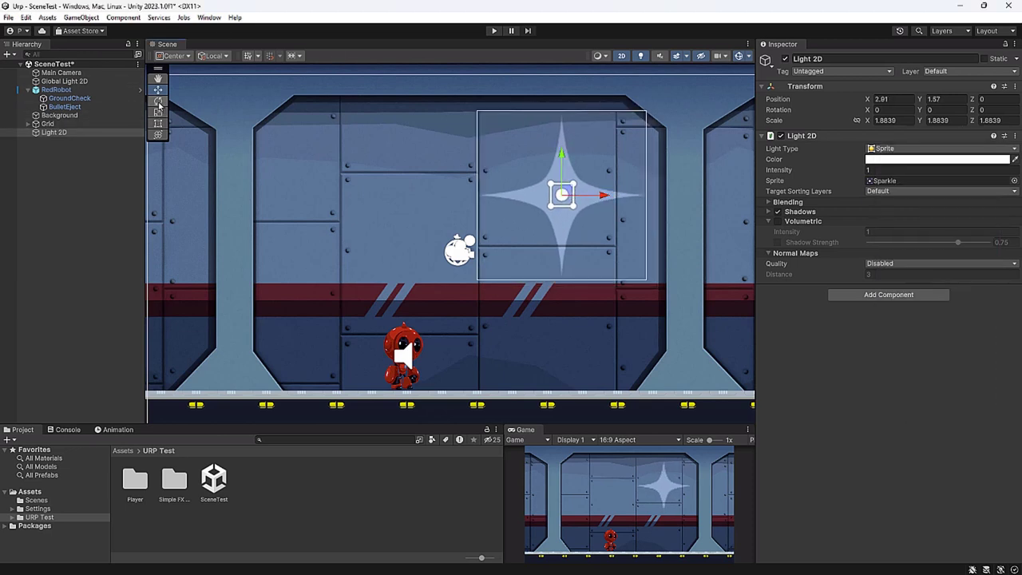
{"action": "left_click_drag", "start_coordinate": [526, 231], "coordinate": [572, 244]}
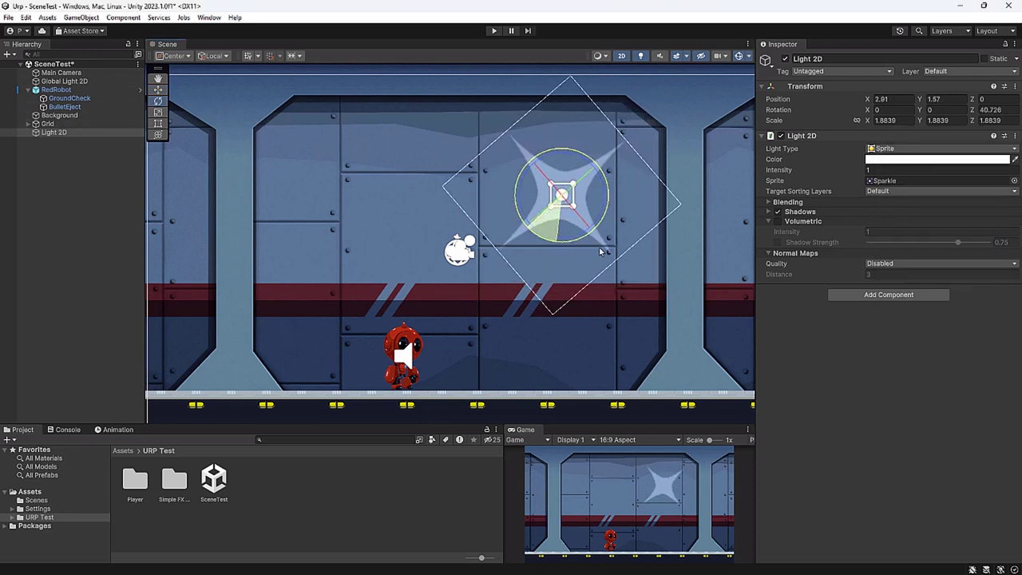
Play the scene briefly to preview the sparkle lighting, then stop
{"action": "left_click", "coordinate": [494, 32]}
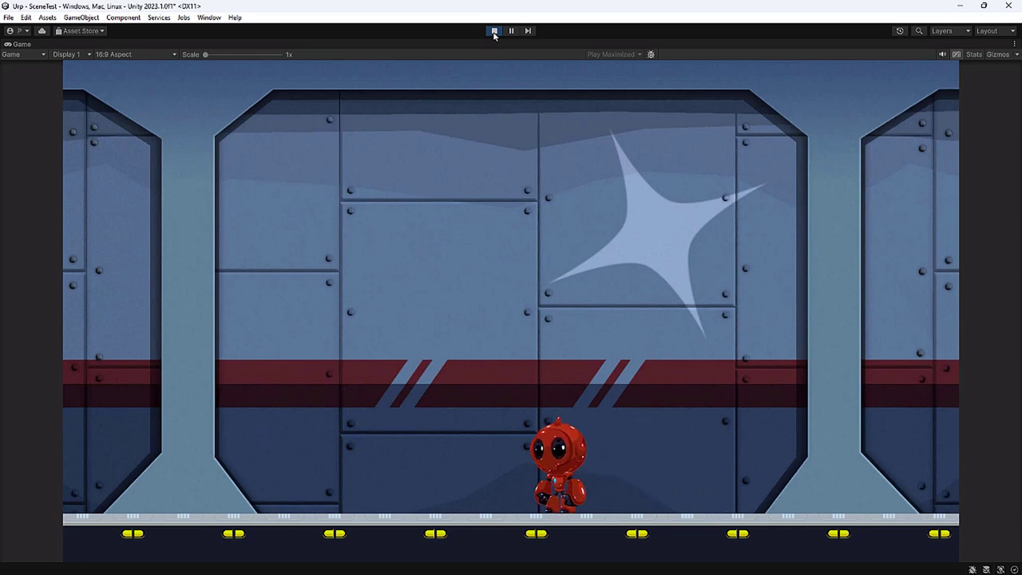
{"action": "left_click", "coordinate": [494, 32]}
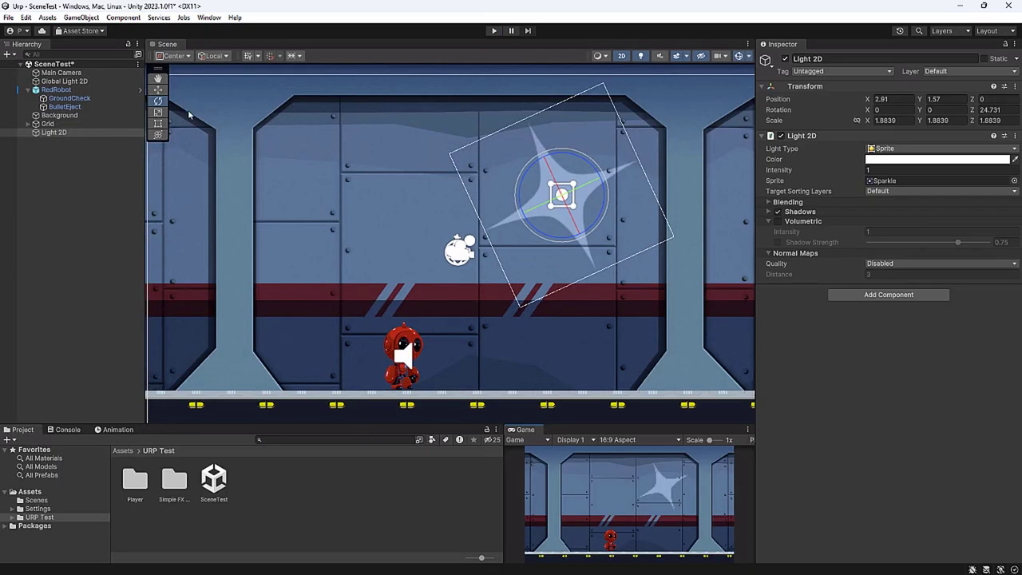
{"action": "left_click", "coordinate": [7, 54]}
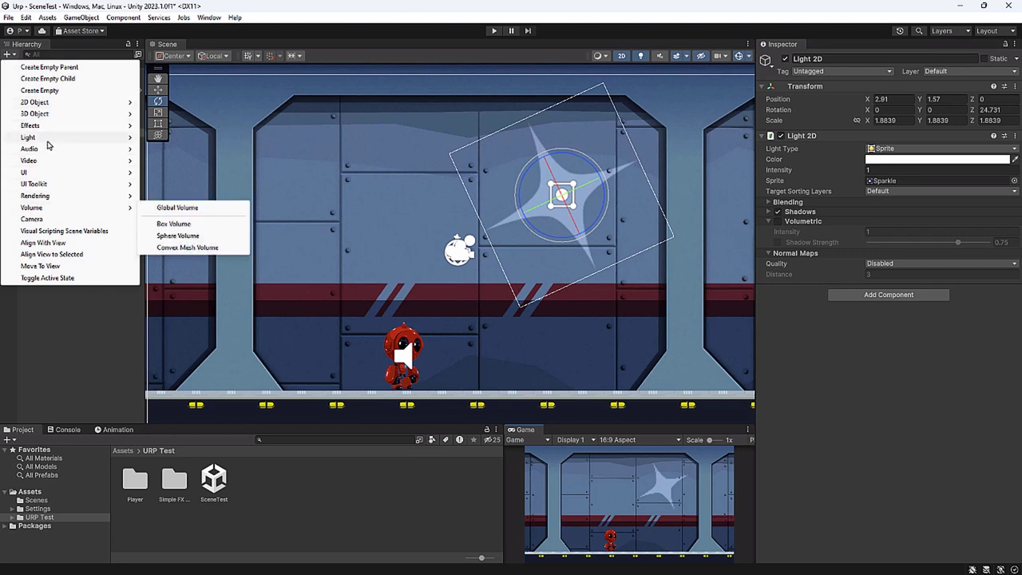
Add a Spot Light 2D with a narrower inner angle, red colour and bright intensity (19.6)
{"action": "mouse_move", "coordinate": [45, 140]}
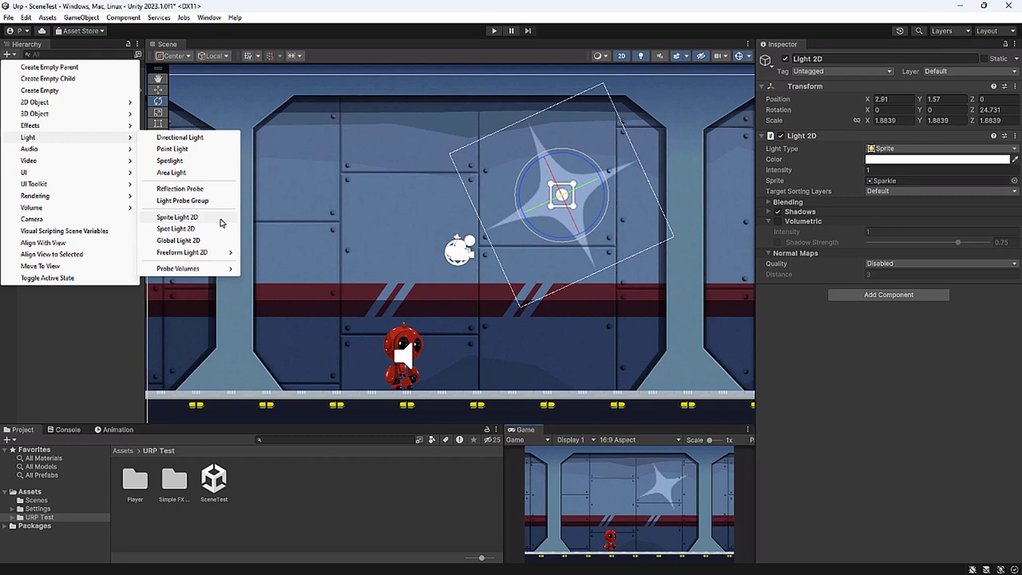
{"action": "left_click", "coordinate": [185, 230]}
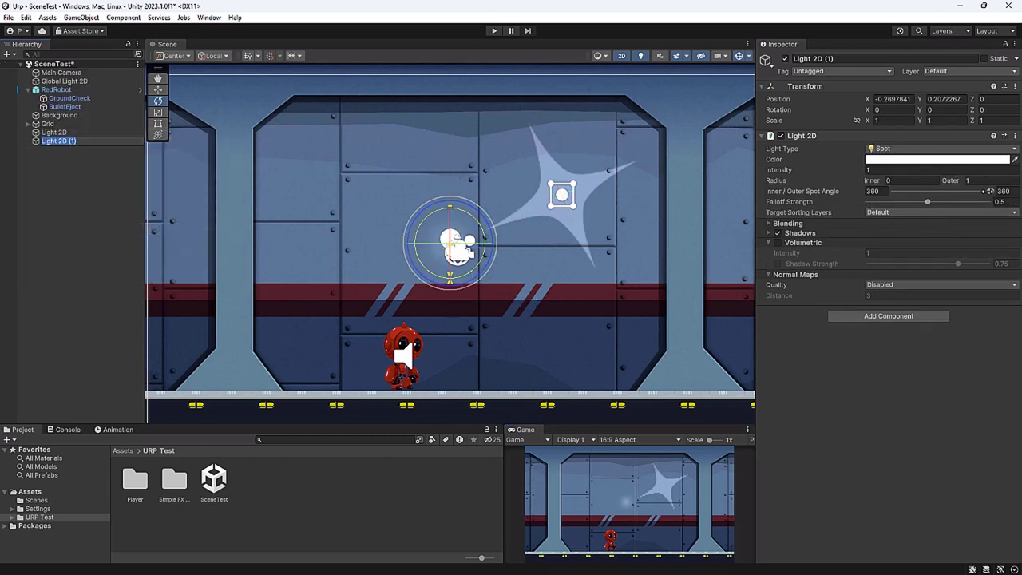
{"action": "left_click_drag", "start_coordinate": [990, 191], "coordinate": [911, 196]}
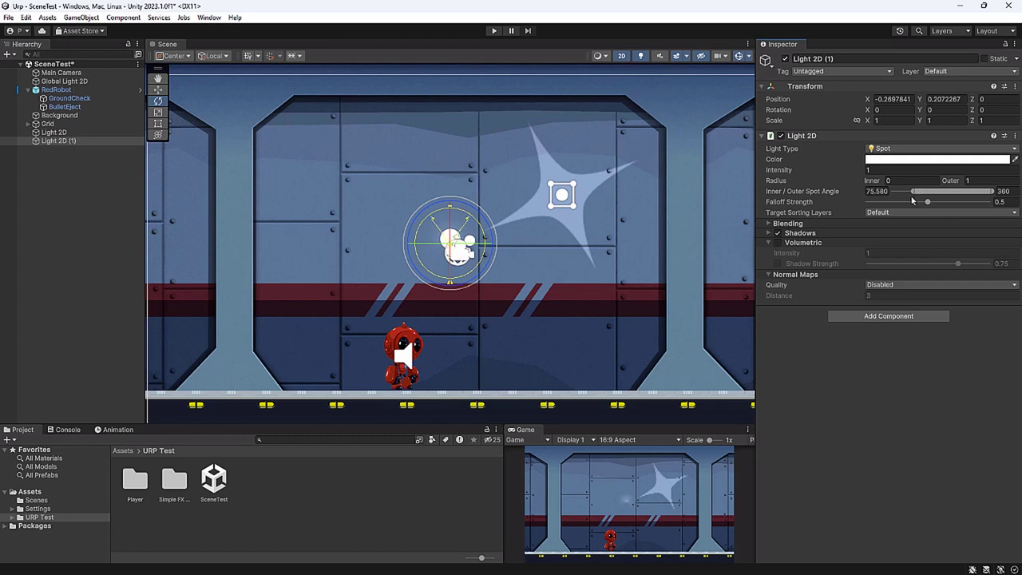
{"action": "left_click", "coordinate": [901, 161]}
{"action": "left_click", "coordinate": [973, 230]}
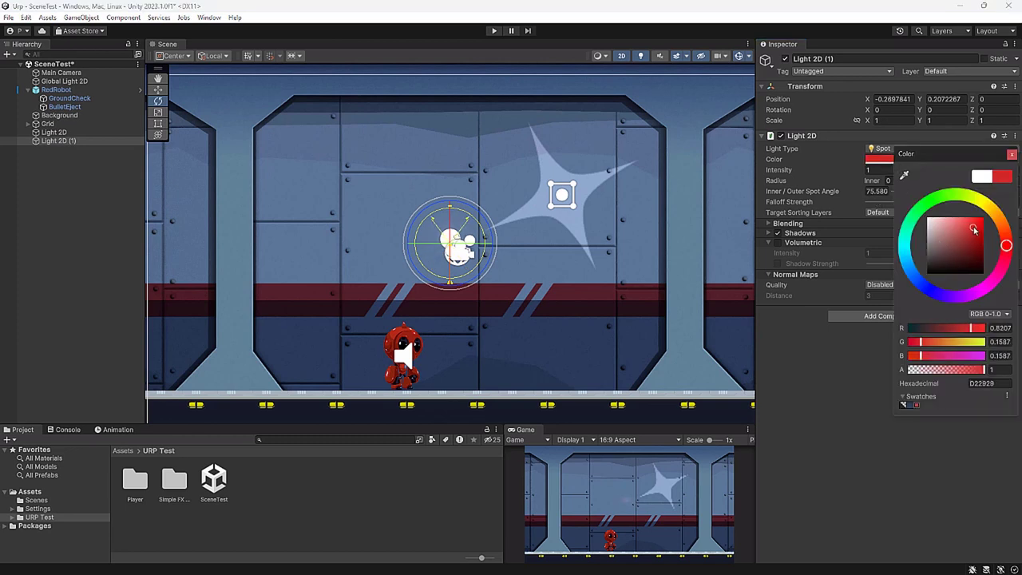
{"action": "left_click", "coordinate": [1011, 155]}
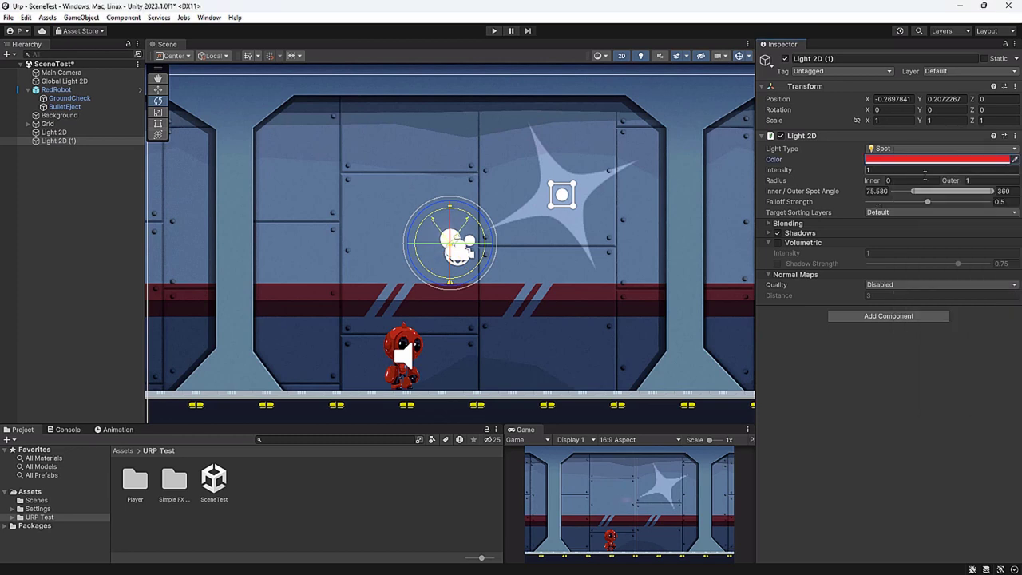
{"action": "left_click", "coordinate": [859, 176]}
{"action": "type", "text": "18.5"}
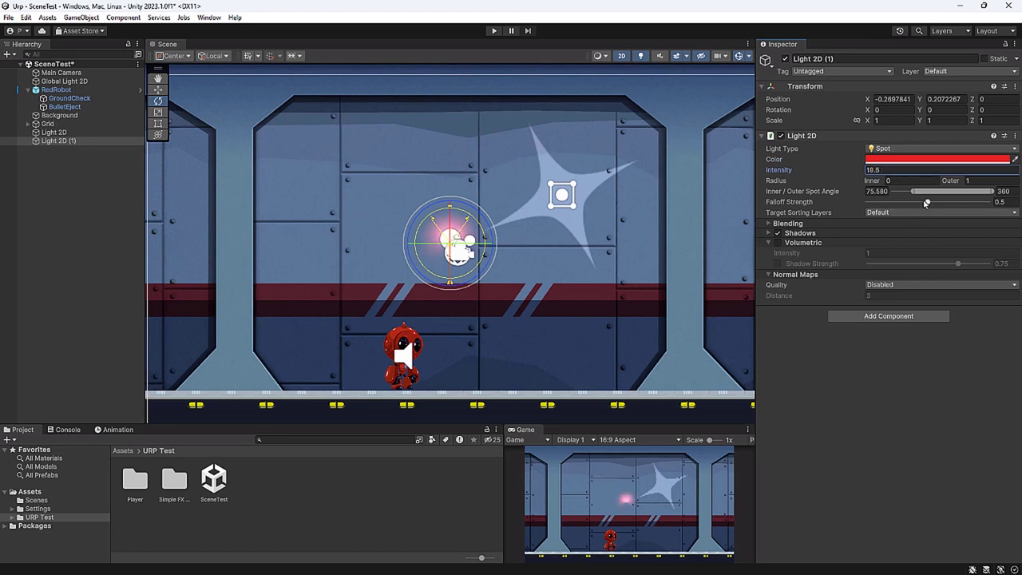
Widen the outer radius to 3.66, narrow the cone to a half-circle, and move it left
{"action": "left_click_drag", "start_coordinate": [947, 183], "coordinate": [998, 185]}
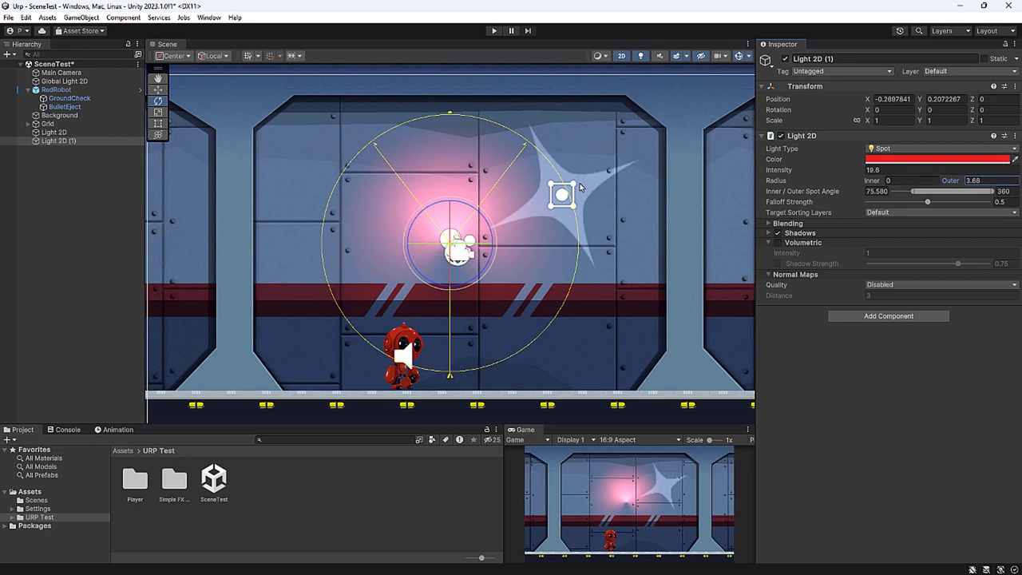
{"action": "left_click_drag", "start_coordinate": [451, 380], "coordinate": [566, 242]}
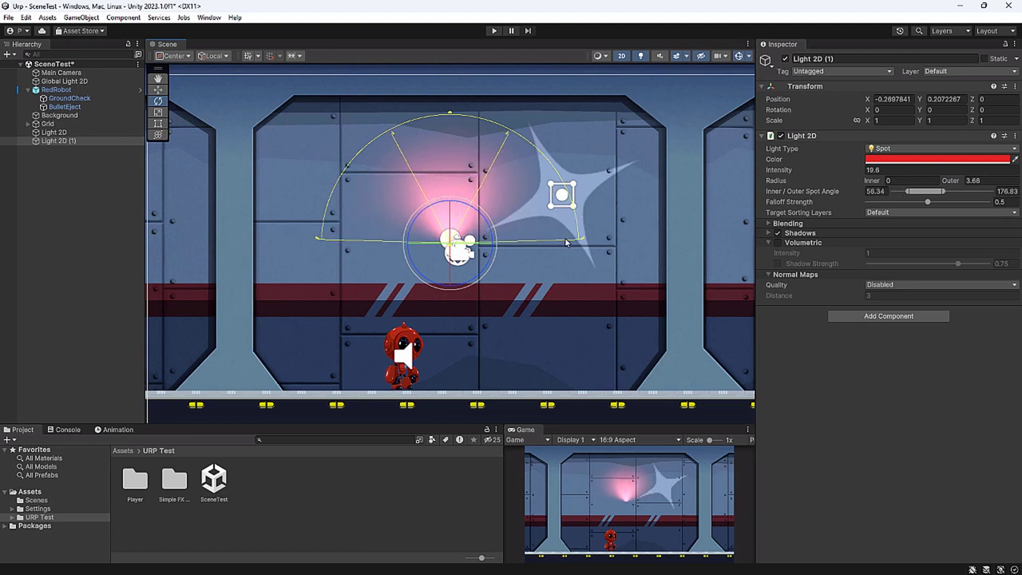
{"action": "left_click", "coordinate": [158, 90]}
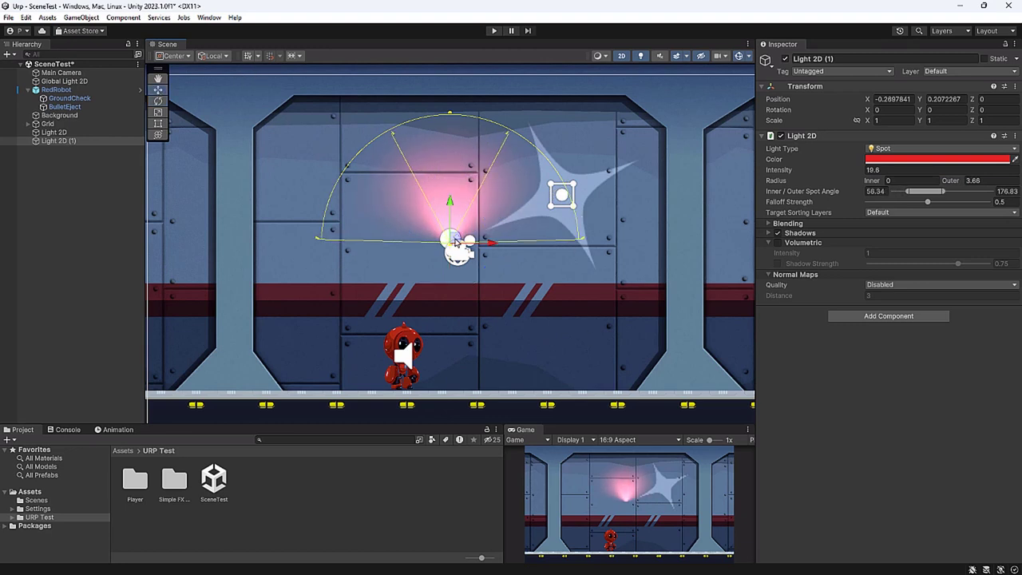
{"action": "left_click_drag", "start_coordinate": [453, 243], "coordinate": [346, 247]}
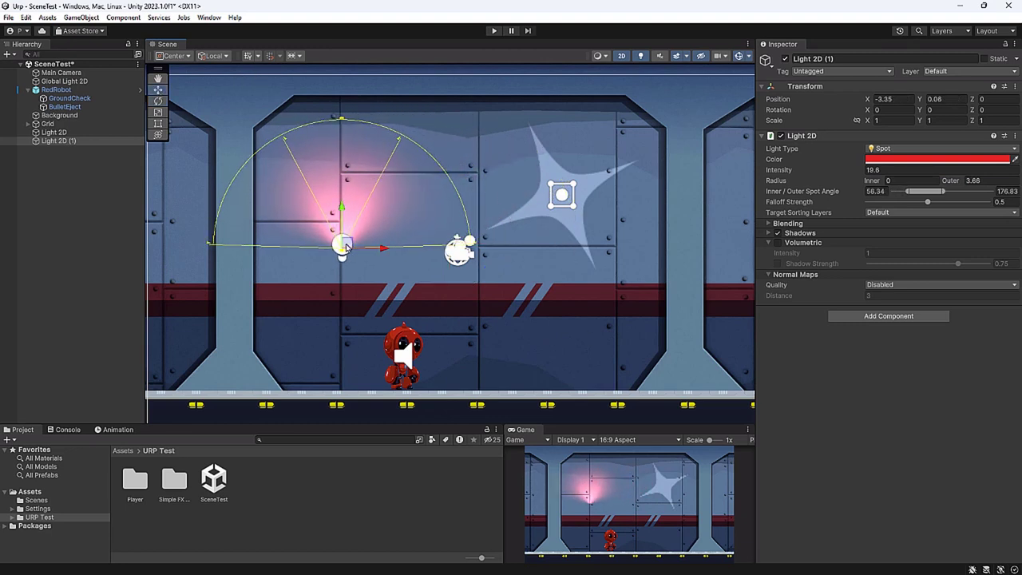
{"action": "left_click", "coordinate": [55, 132]}
Delete the sparkle light and duplicate the red spot light to the wall's right side (X 3.41)
{"action": "key", "text": "Delete"}
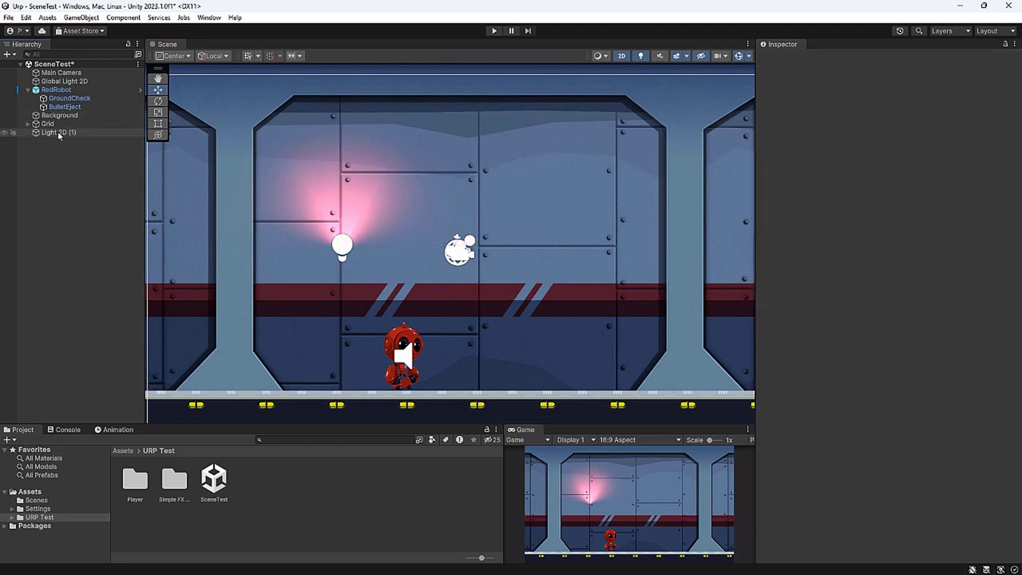
{"action": "left_click", "coordinate": [58, 132]}
{"action": "key", "text": "ctrl+d"}
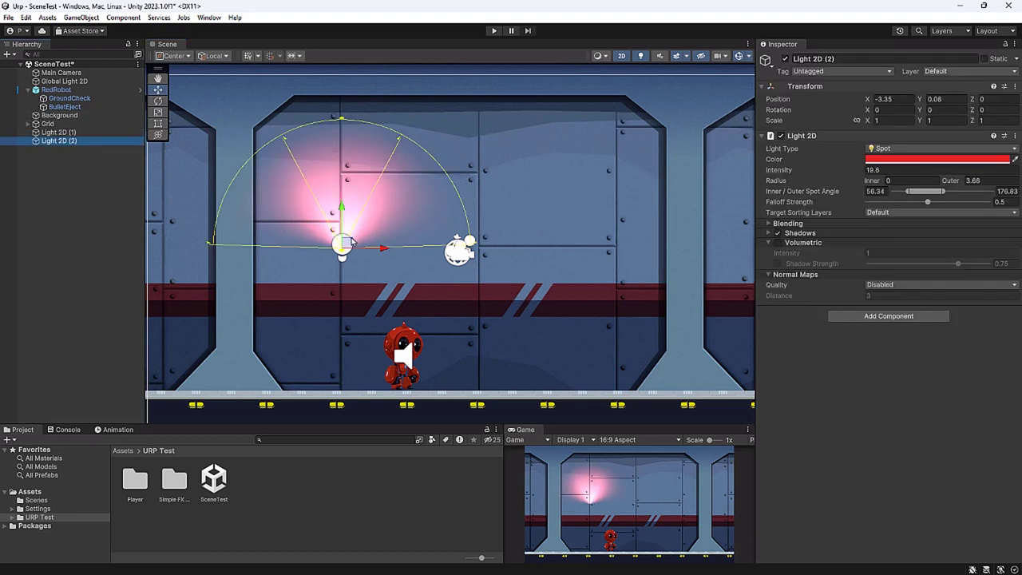
{"action": "left_click_drag", "start_coordinate": [352, 242], "coordinate": [589, 247]}
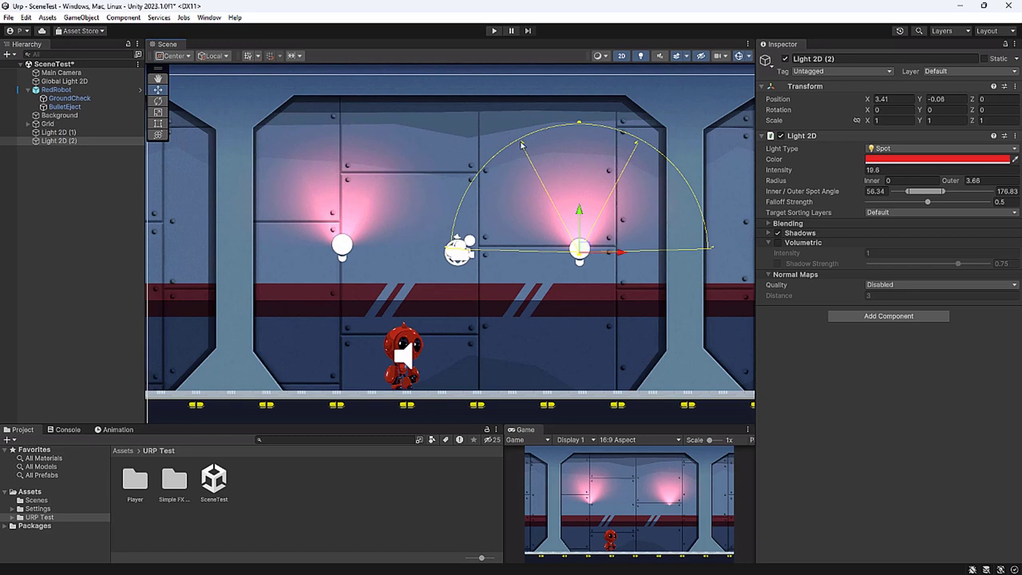
Play-test the scene, walking the robot left and right and jumping, then stop
{"action": "left_click", "coordinate": [495, 31]}
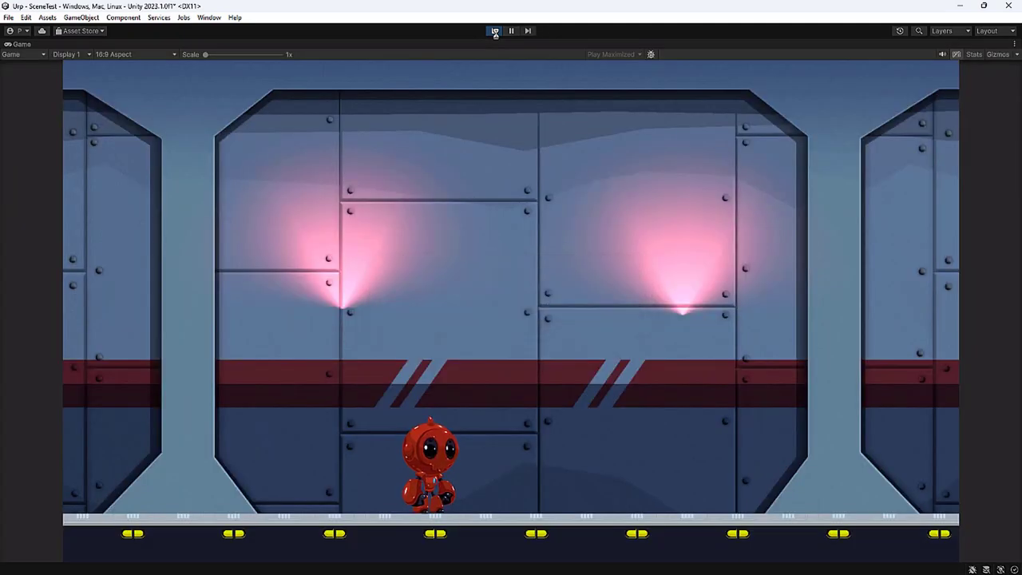
{"action": "key", "text": "Left"}
{"action": "key", "text": "Right"}
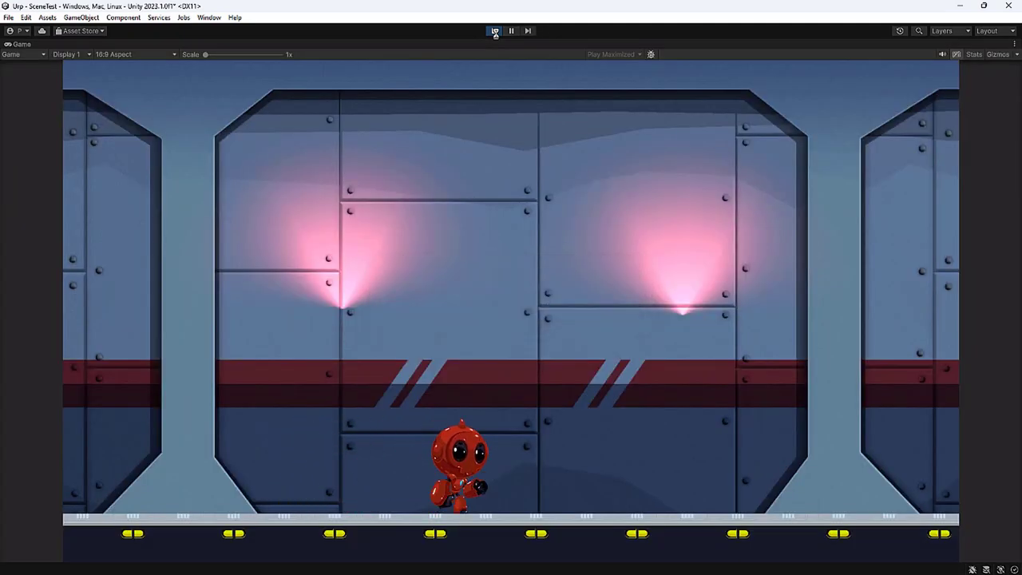
{"action": "key", "text": "space"}
{"action": "key", "text": "Left"}
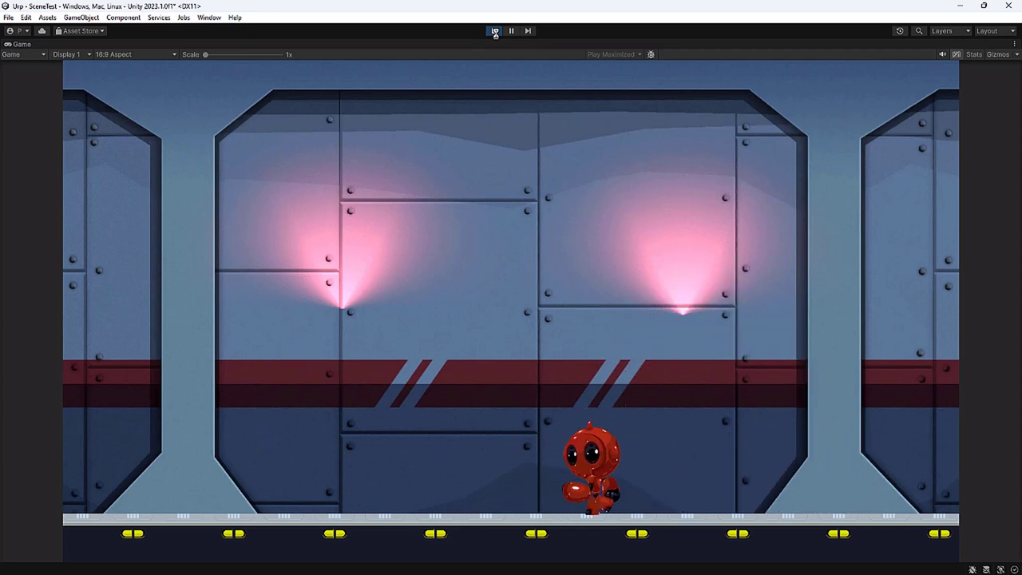
{"action": "key", "text": "Right"}
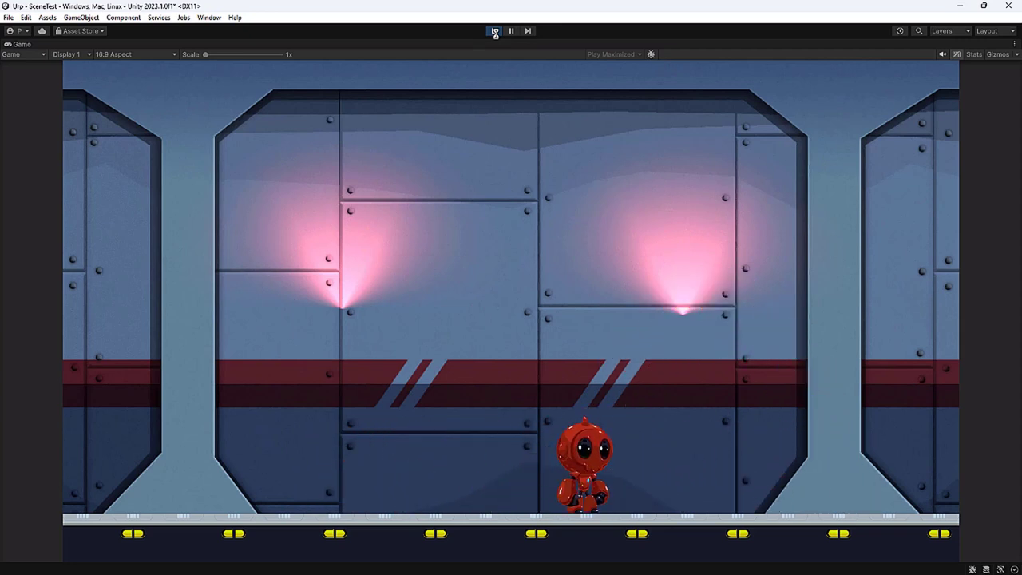
{"action": "left_click", "coordinate": [494, 31]}
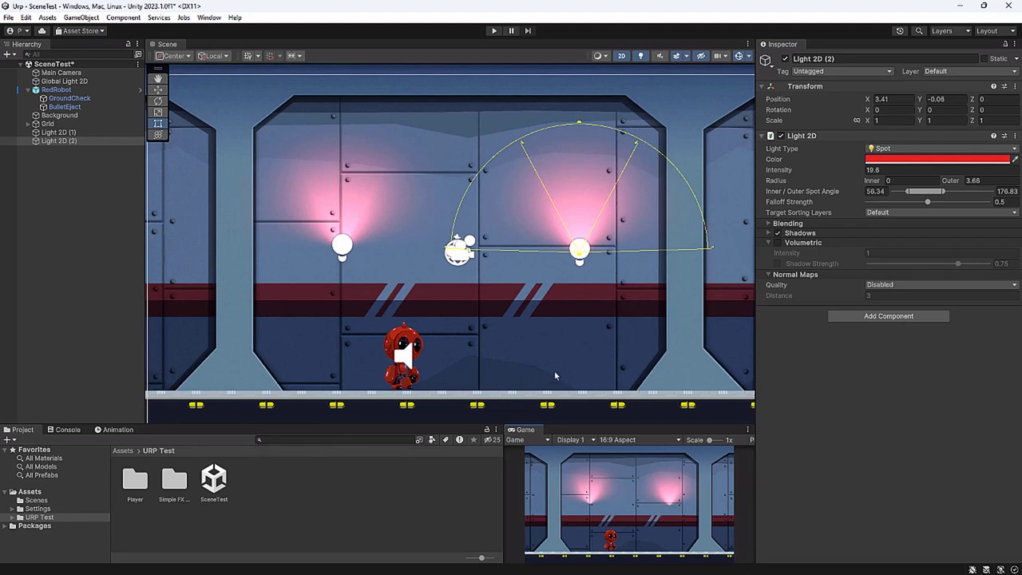